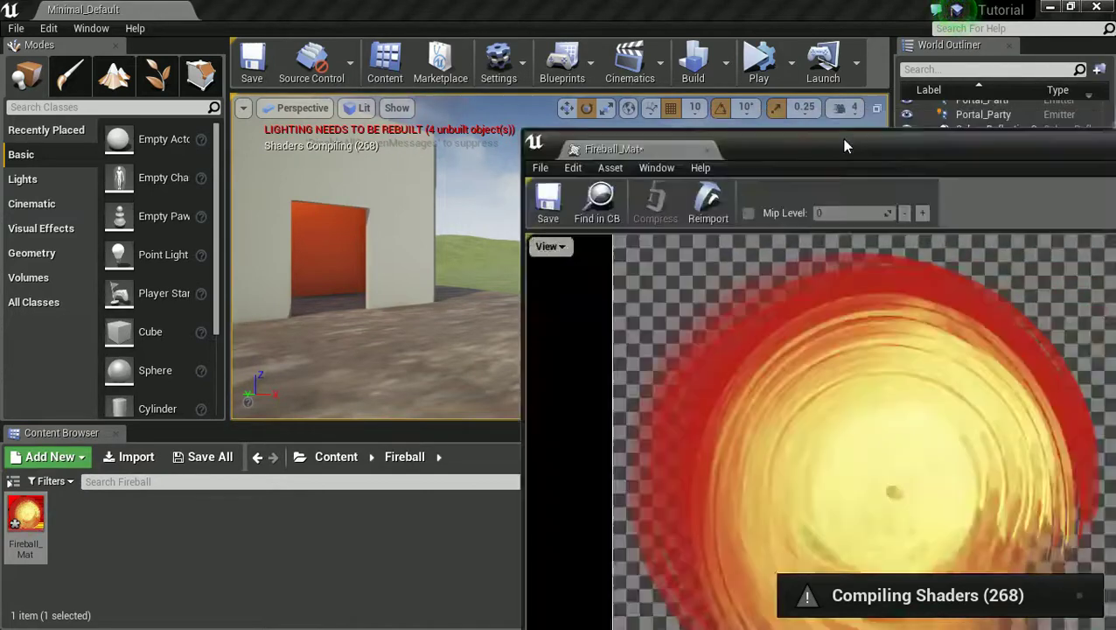
- Move the imported Fireball_Mat texture preview window aside
left_click_drag(841, 140, 520, 24)
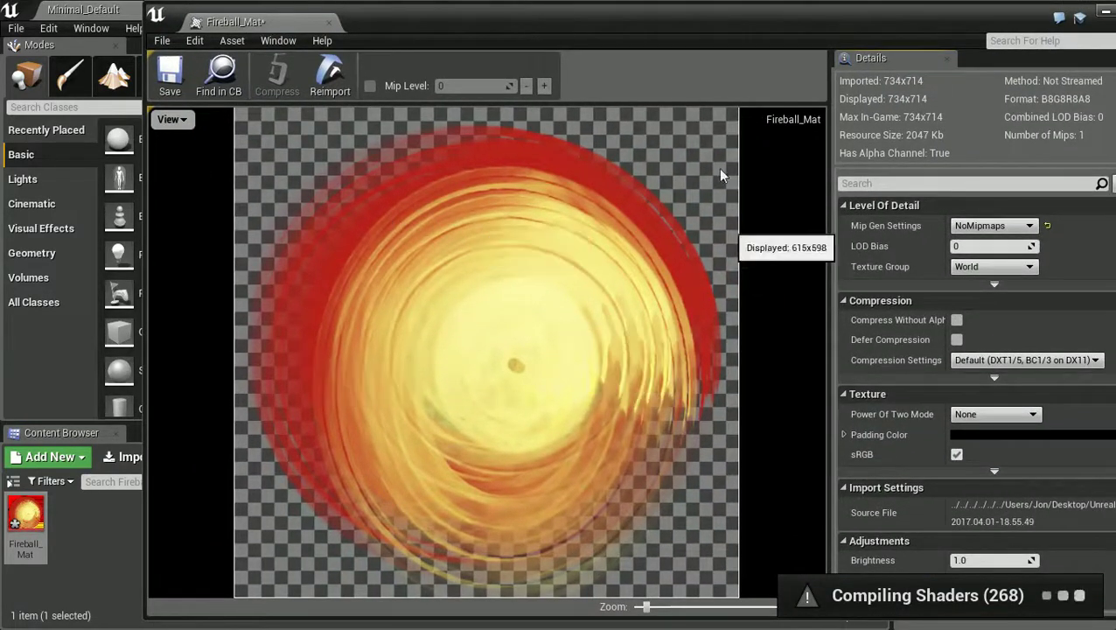
- Leave the texture preview and add a new material asset, naming it Fireball_mater
key("alt+Tab")
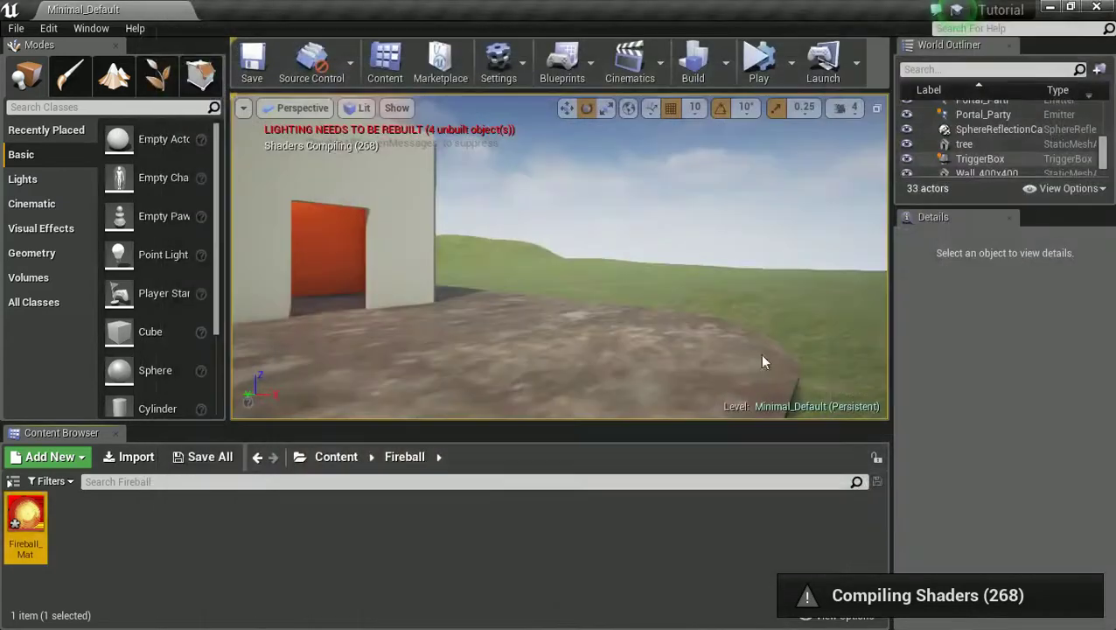
right_click(127, 546)
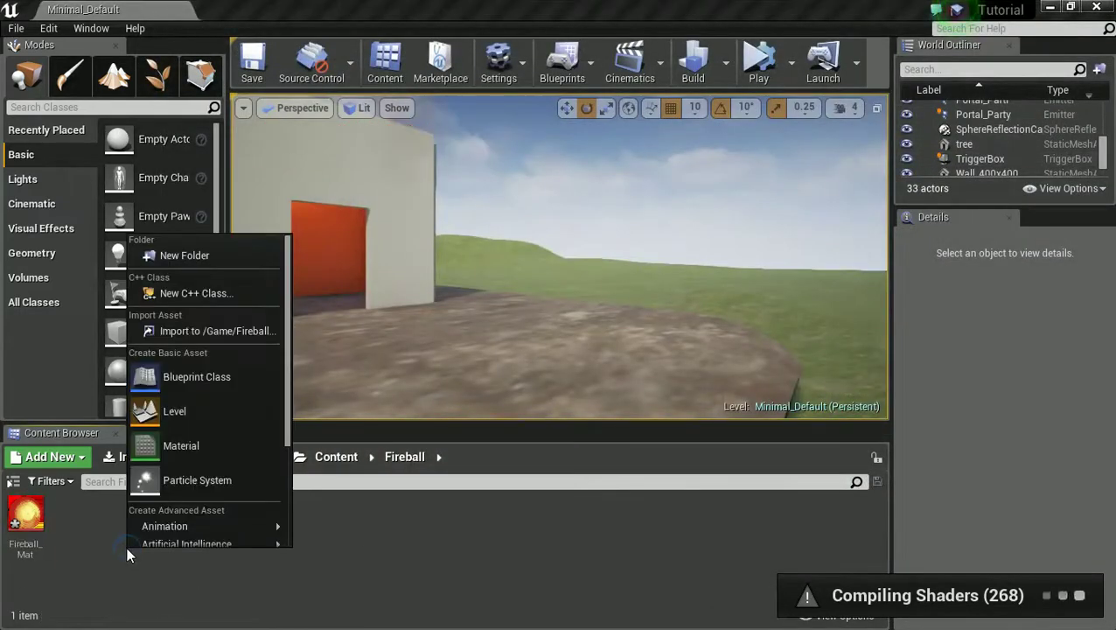
left_click(196, 446)
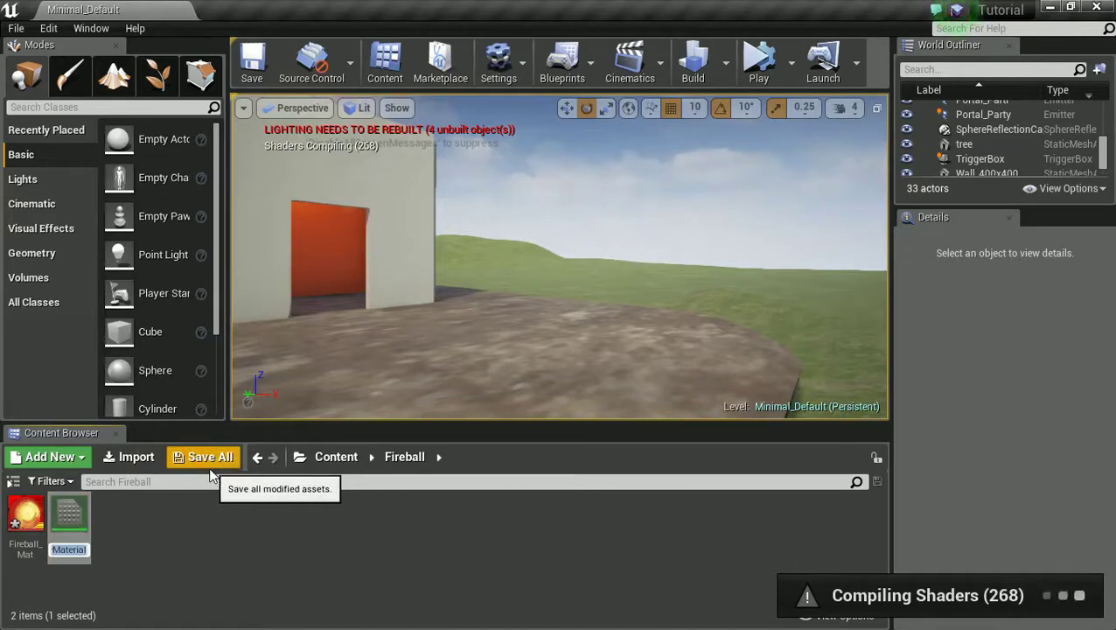
type("NewMate")
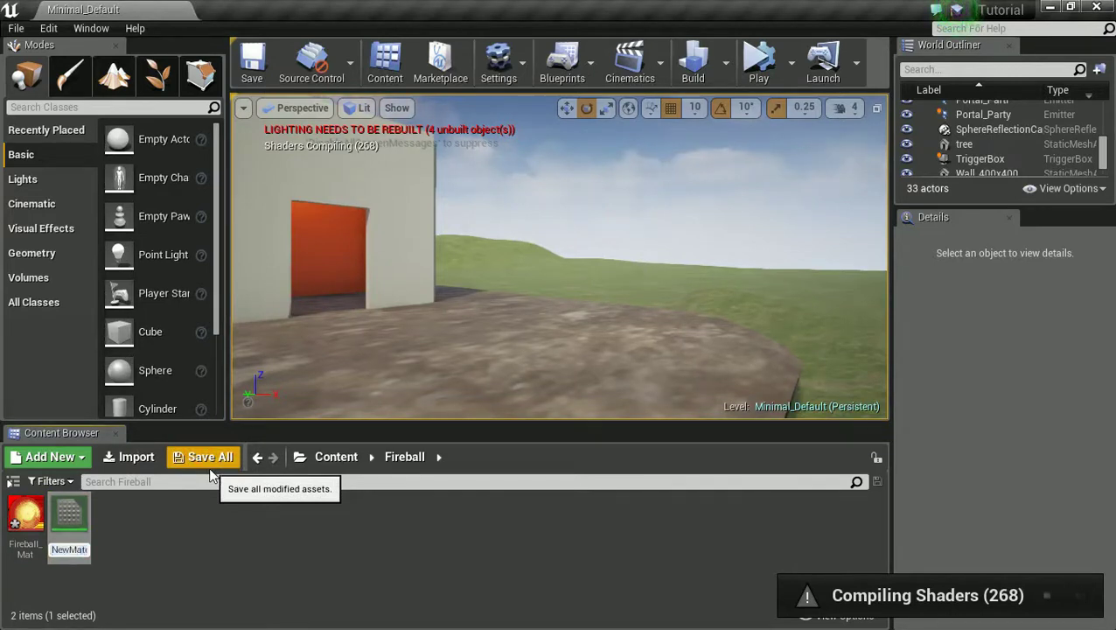
key("BackSpace")
key("BackSpace")
key("BackSpace")
key("BackSpace")
key("BackSpace")
key("BackSpace")
key("BackSpace")
type("Fir")
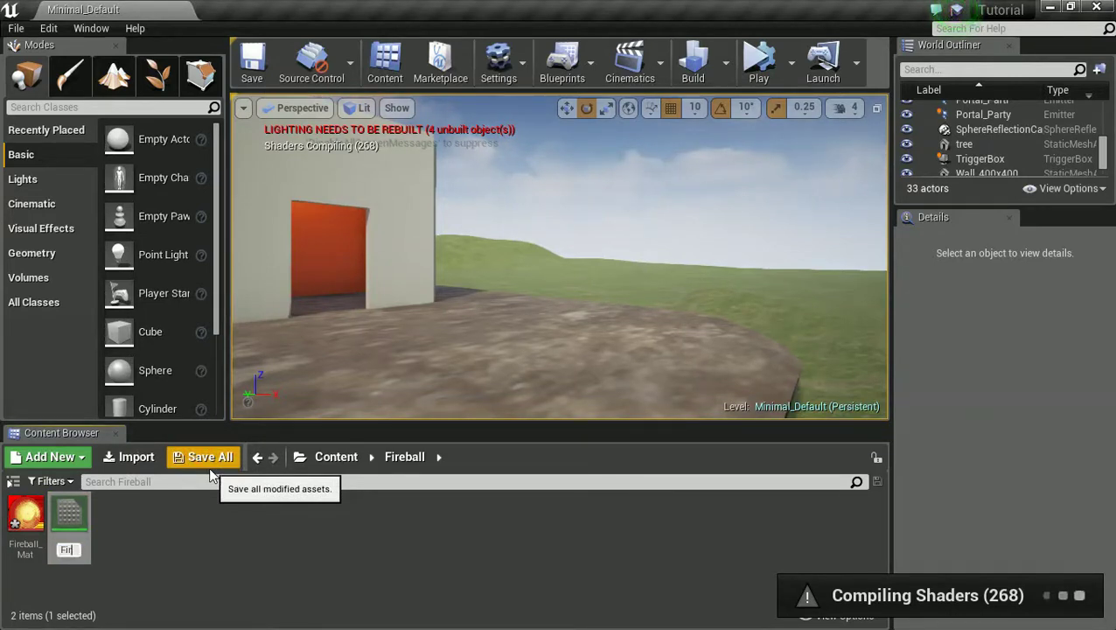
type("eba")
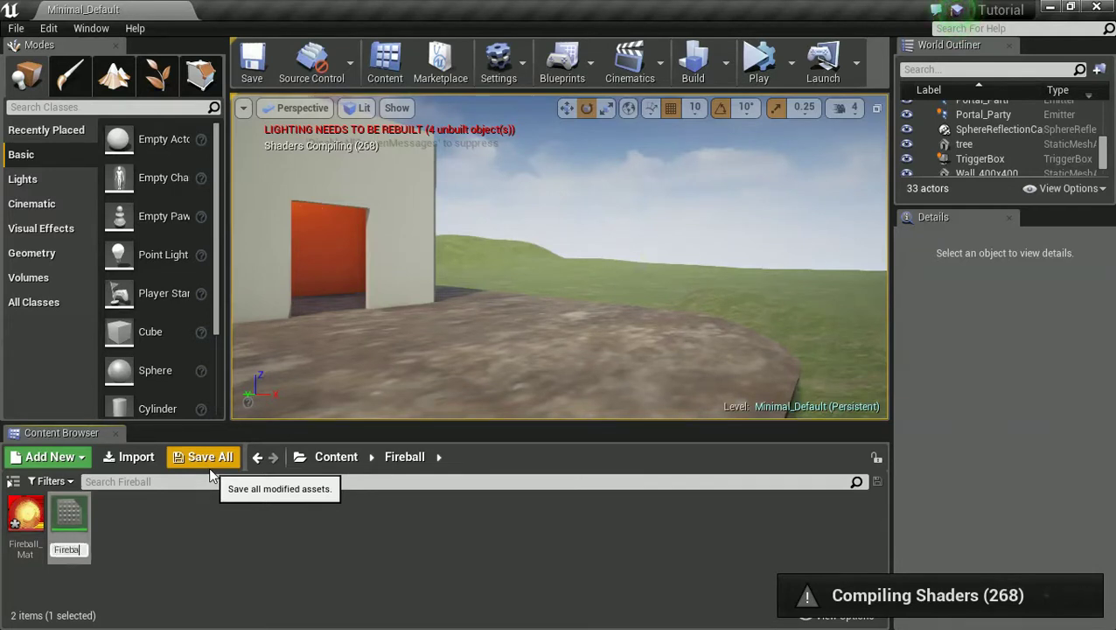
type("ll_mat")
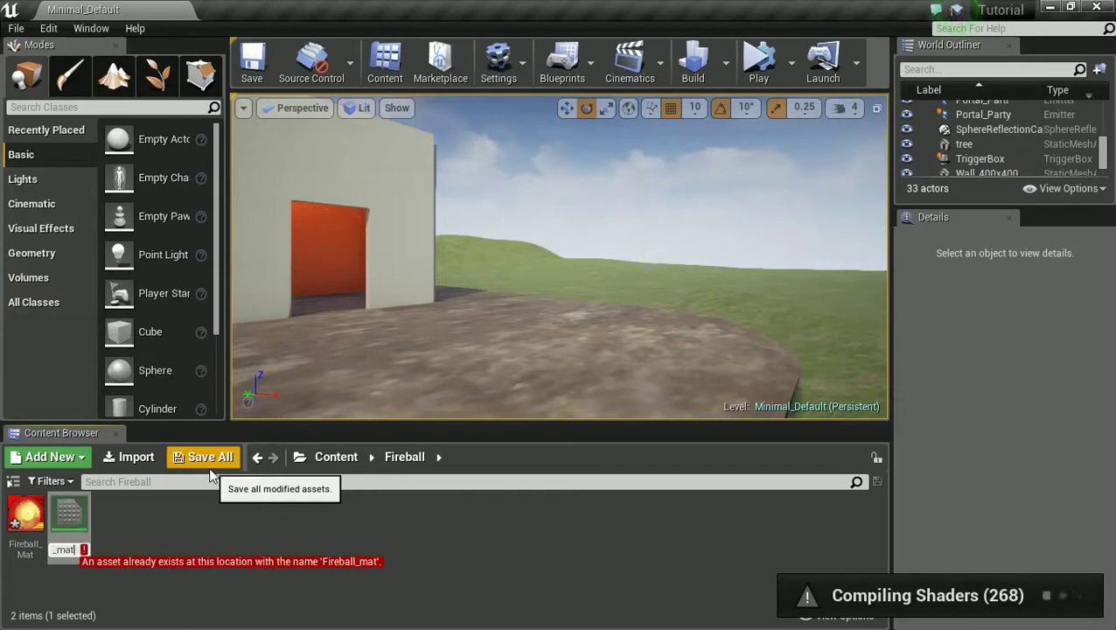
type("er")
key("Return")
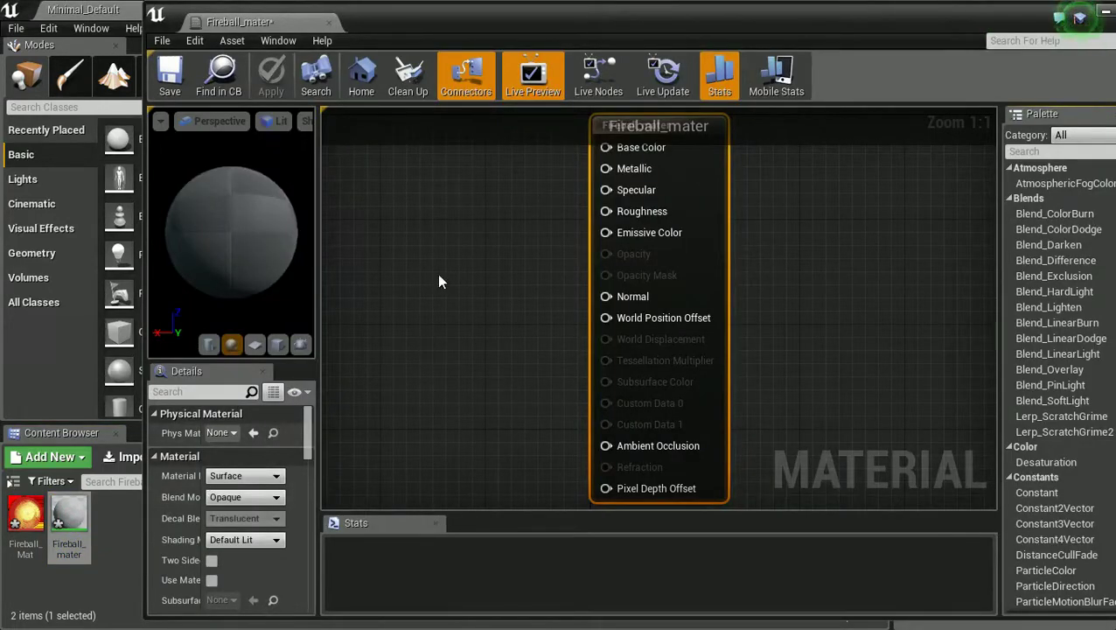
- Add a Fireball_Mat texture sample to the graph and wire its RGB into Base Color
left_click_drag(25, 516, 404, 205)
scroll(504, 255, "down", 2)
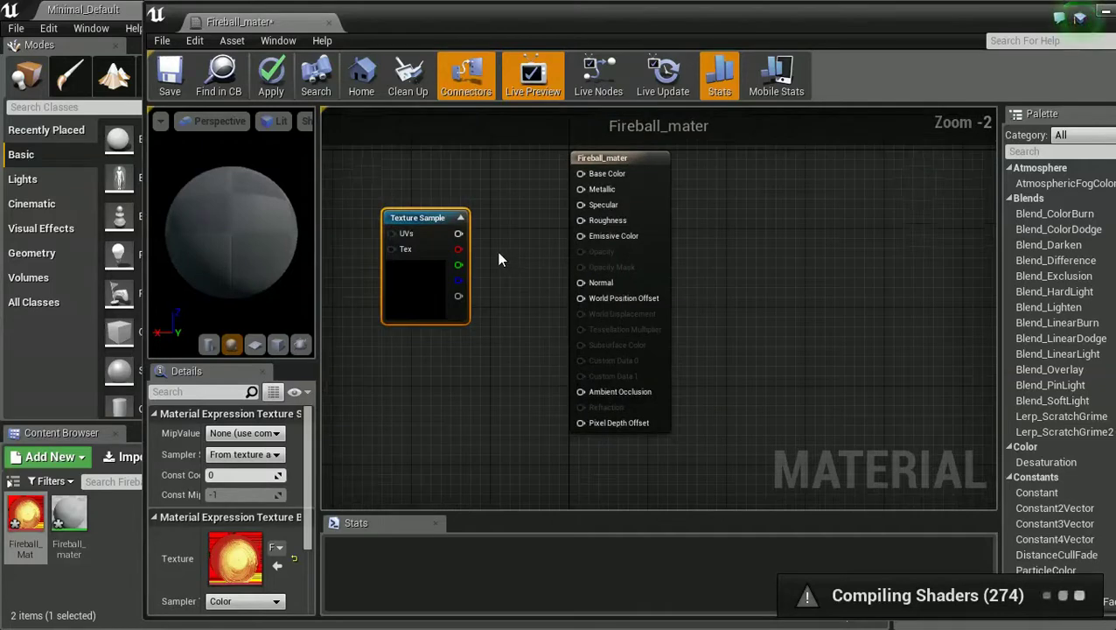
left_click_drag(459, 233, 560, 185)
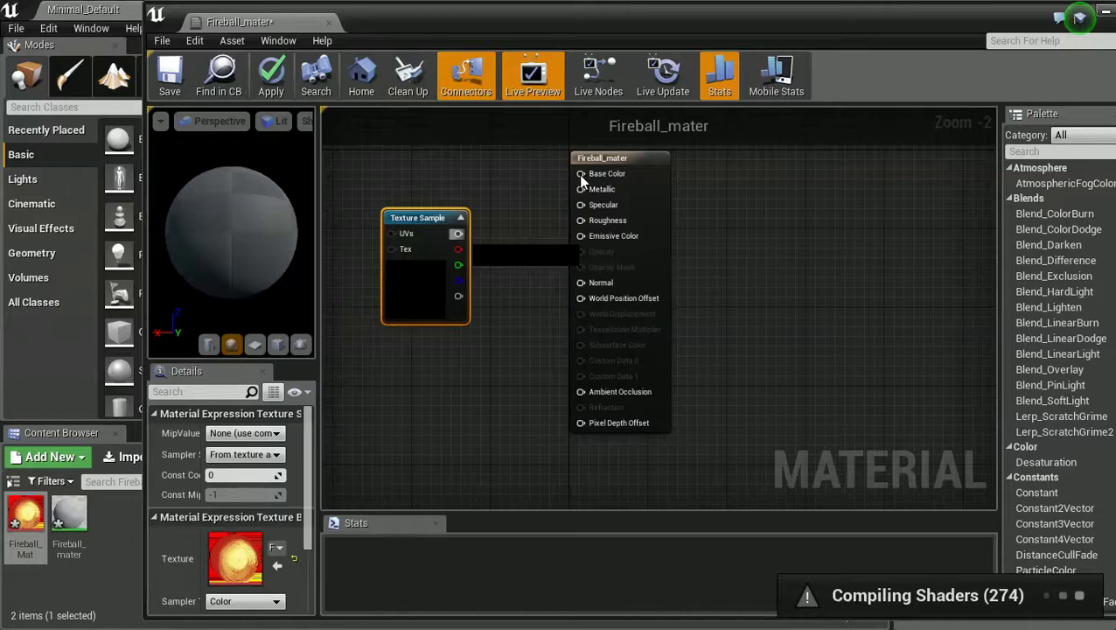
left_click_drag(557, 293, 593, 293)
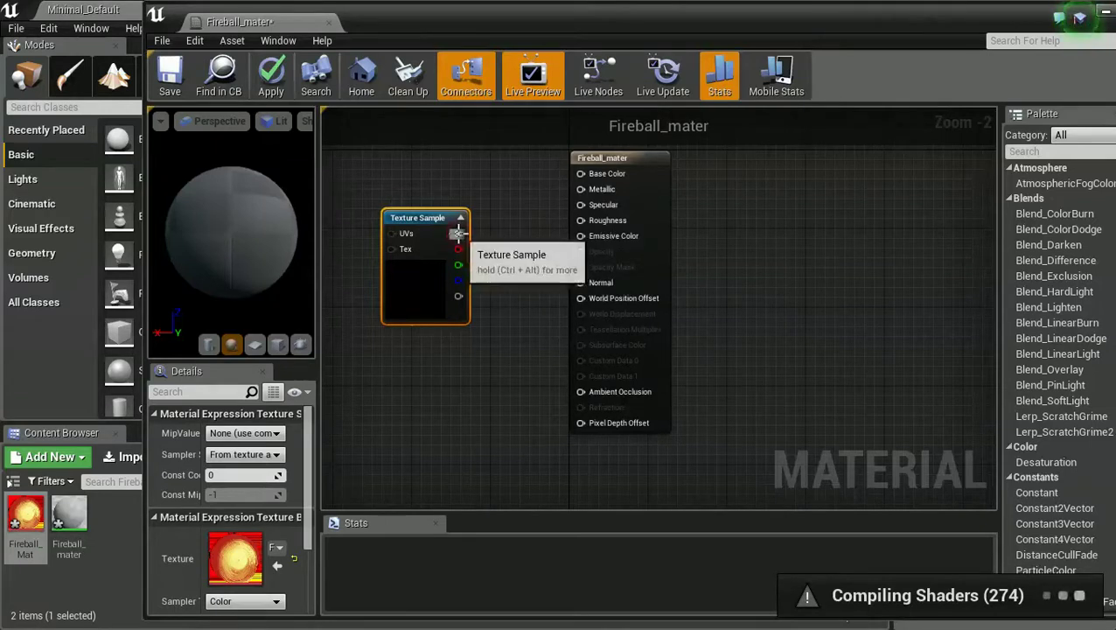
left_click_drag(458, 234, 581, 173)
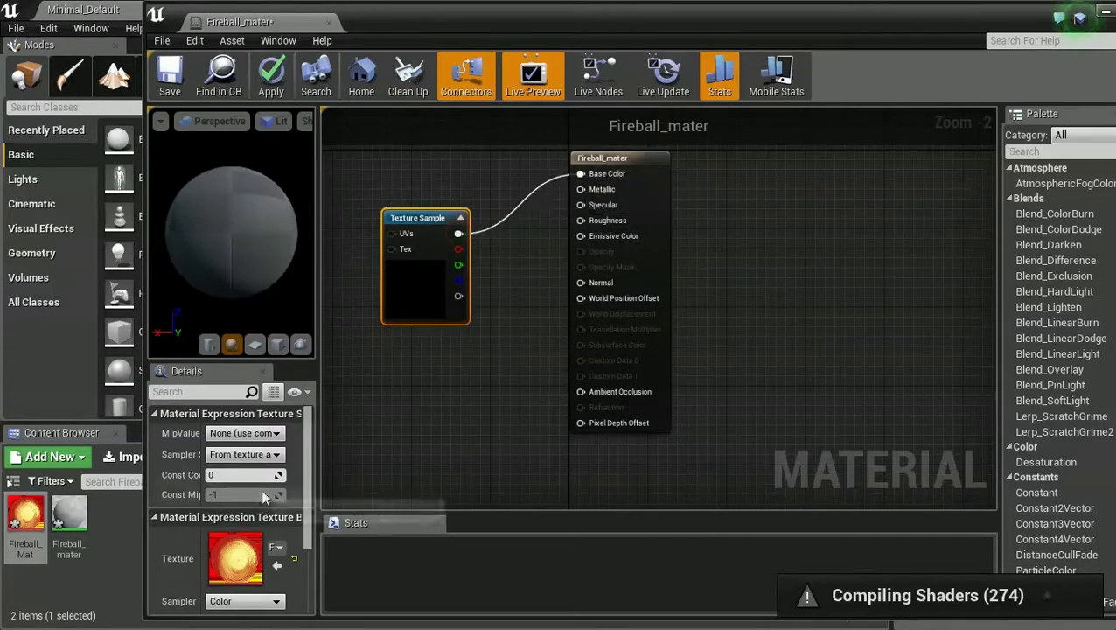
- Set Blend Mode to Masked, connect the texture alpha to Opacity Mask, and tidy the nodes
scroll(237, 509, "down", 1)
left_click(408, 408)
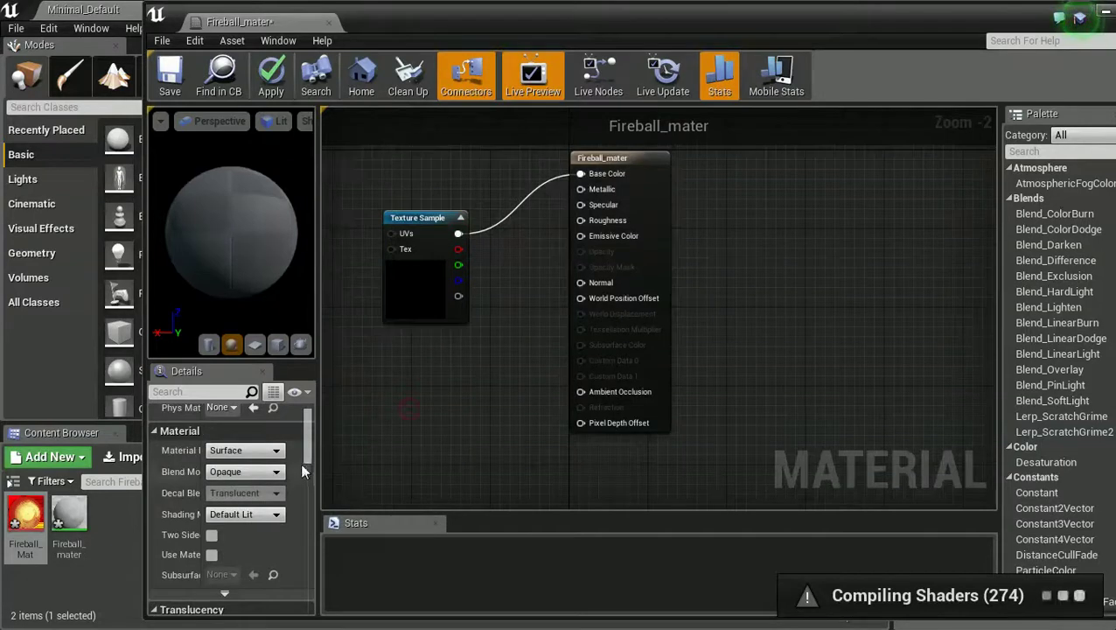
left_click(250, 472)
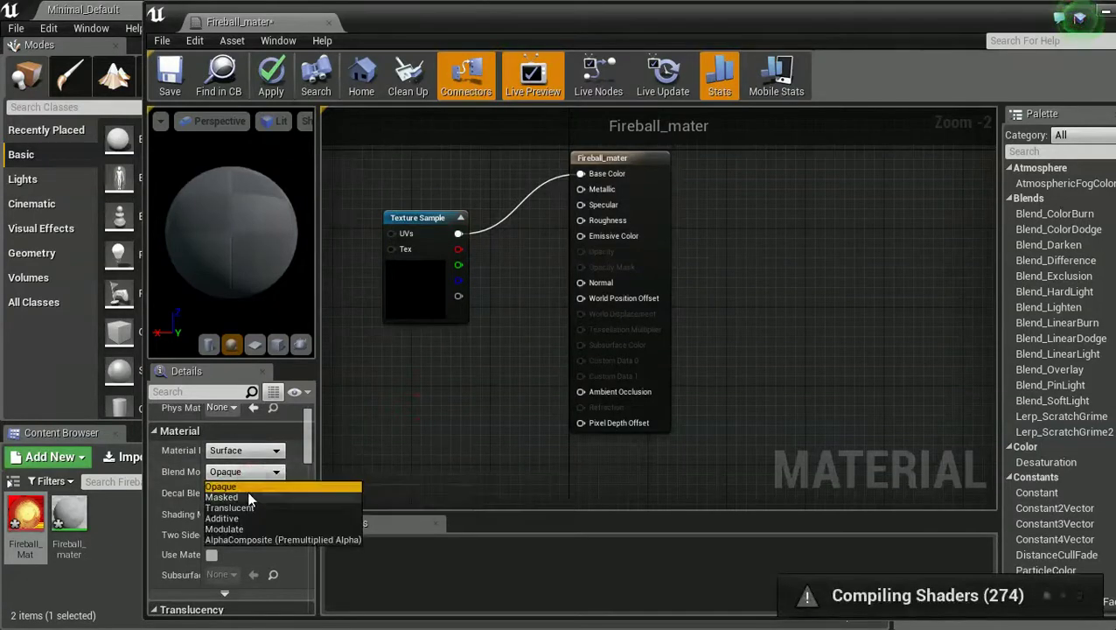
left_click(223, 497)
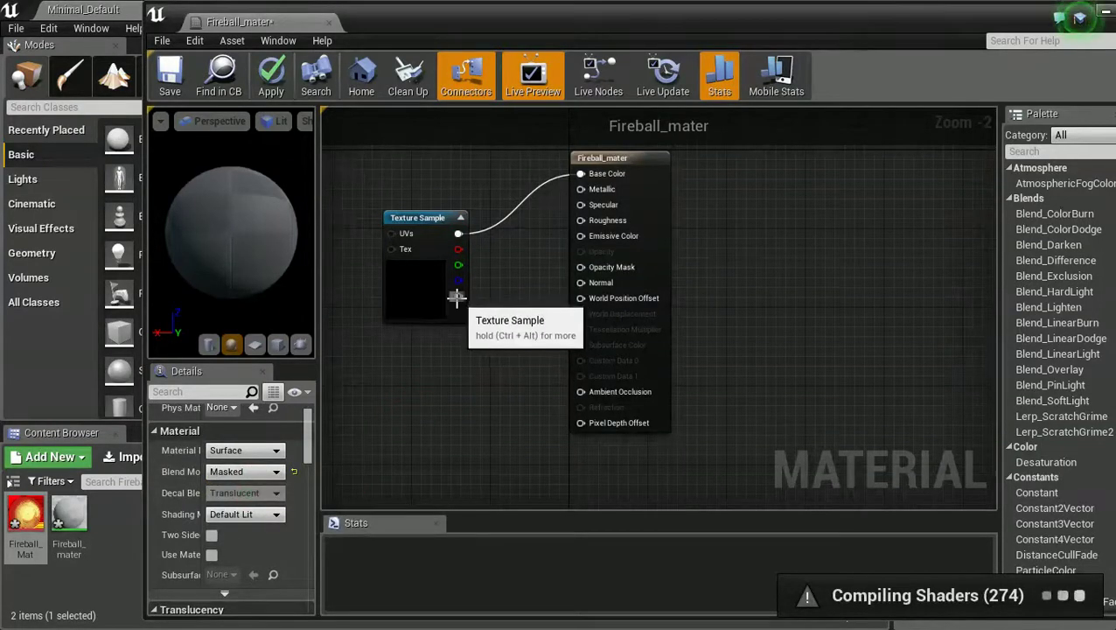
left_click_drag(458, 296, 580, 266)
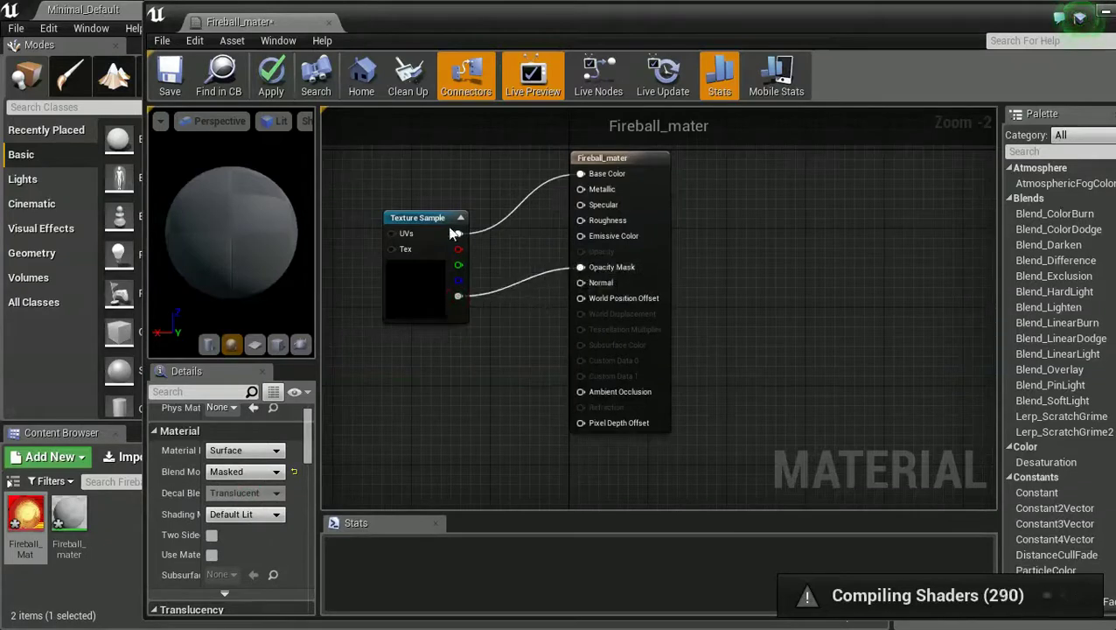
left_click_drag(426, 219, 379, 164)
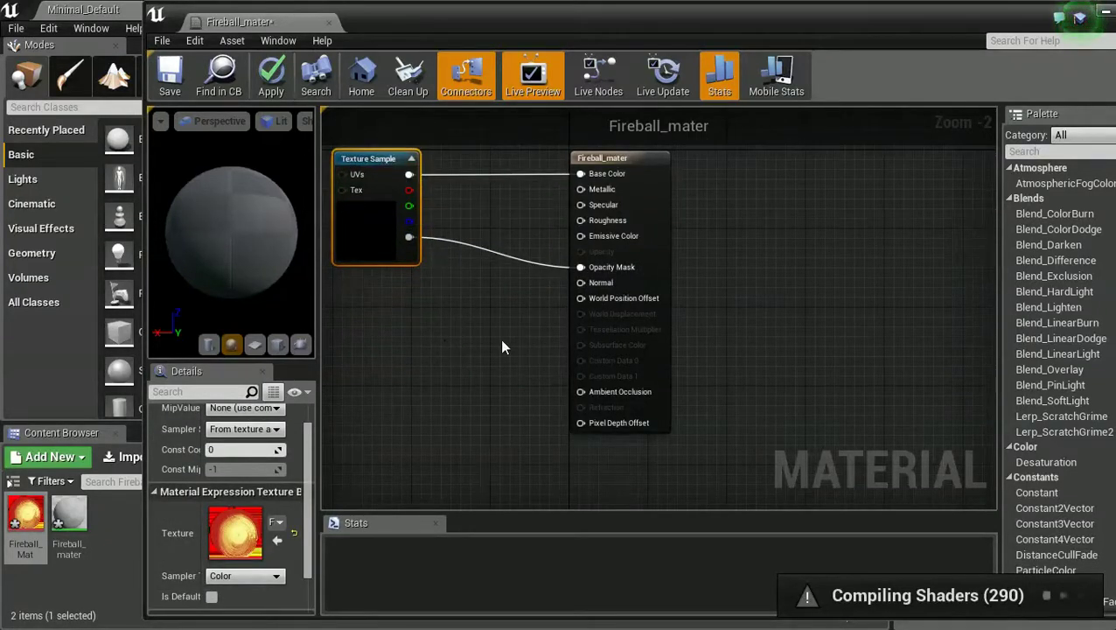
right_click_drag(460, 337, 629, 396)
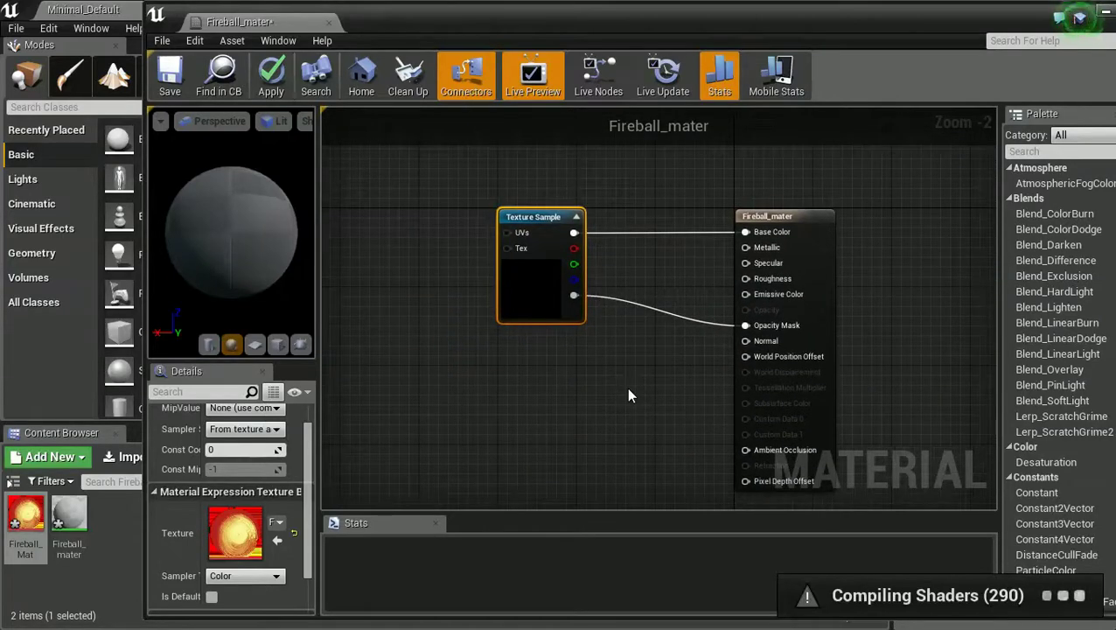
left_click_drag(545, 225, 535, 215)
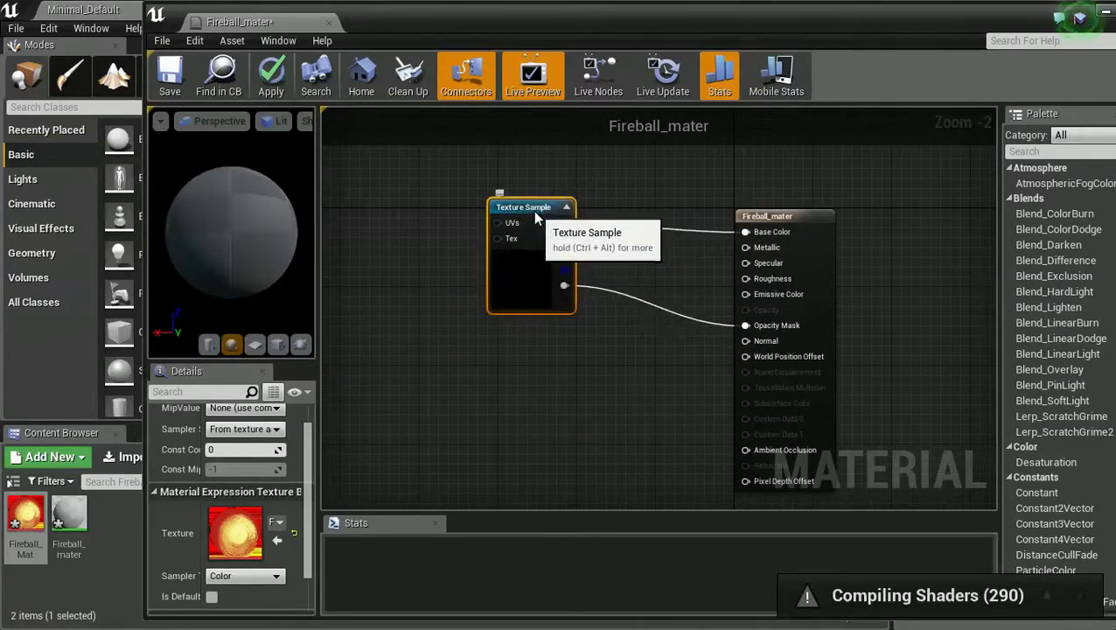
- Add a VectorParameter node via the 'para' search and place it on the left
right_click(530, 346)
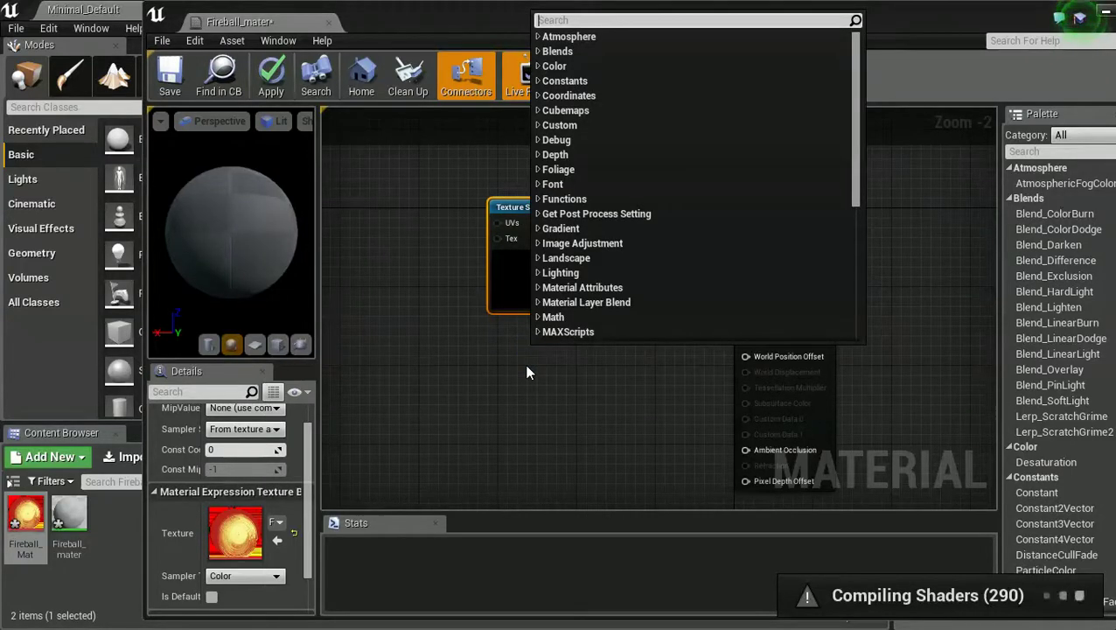
type("para")
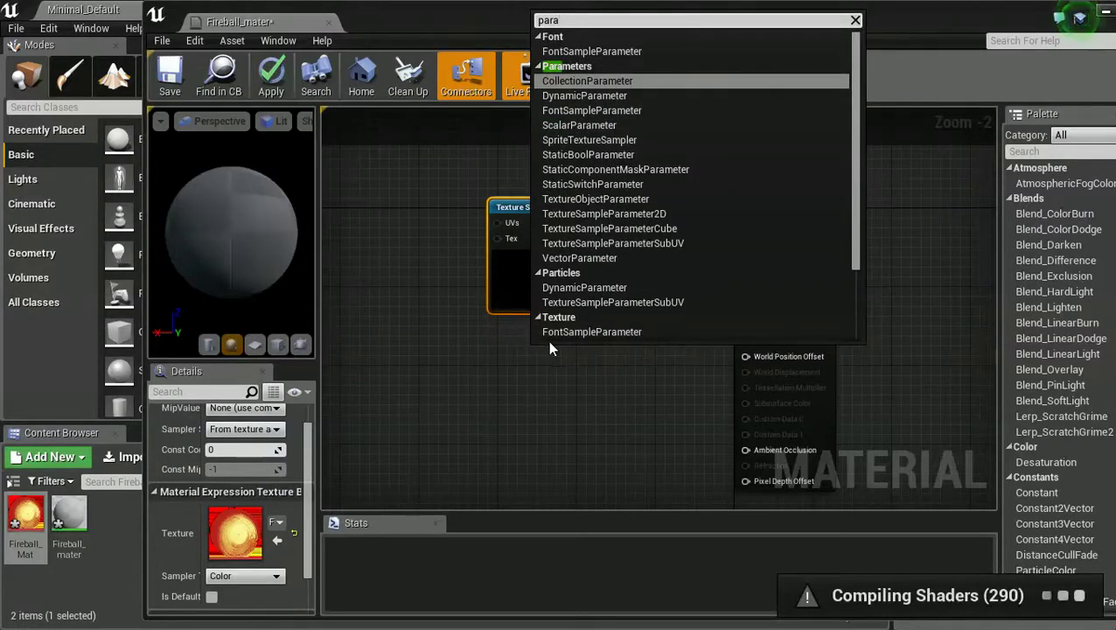
left_click(576, 258)
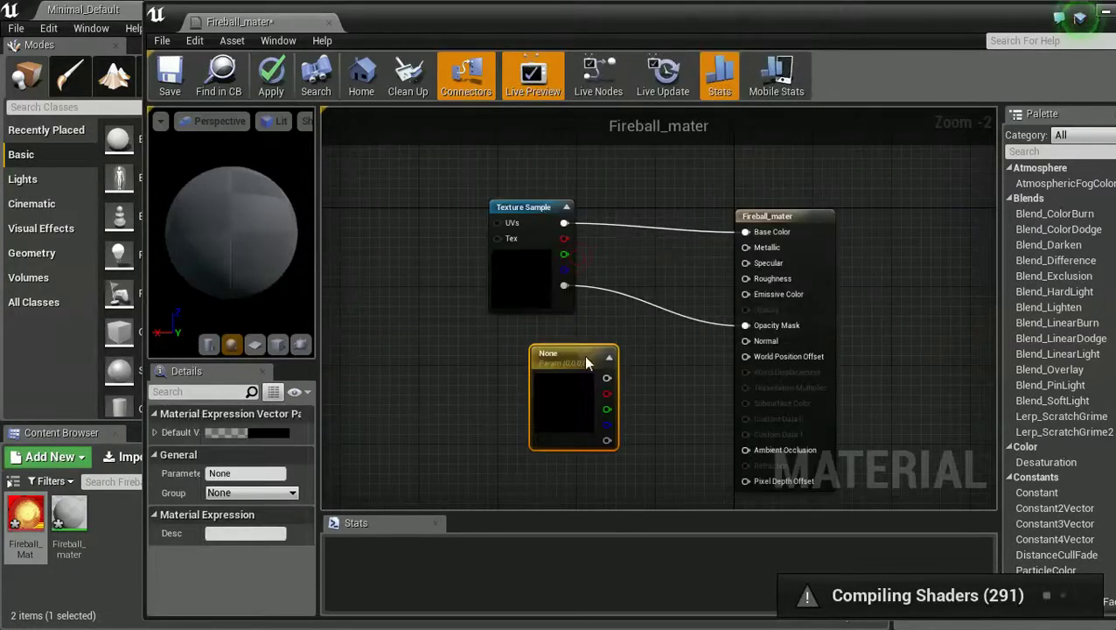
left_click_drag(569, 361, 407, 368)
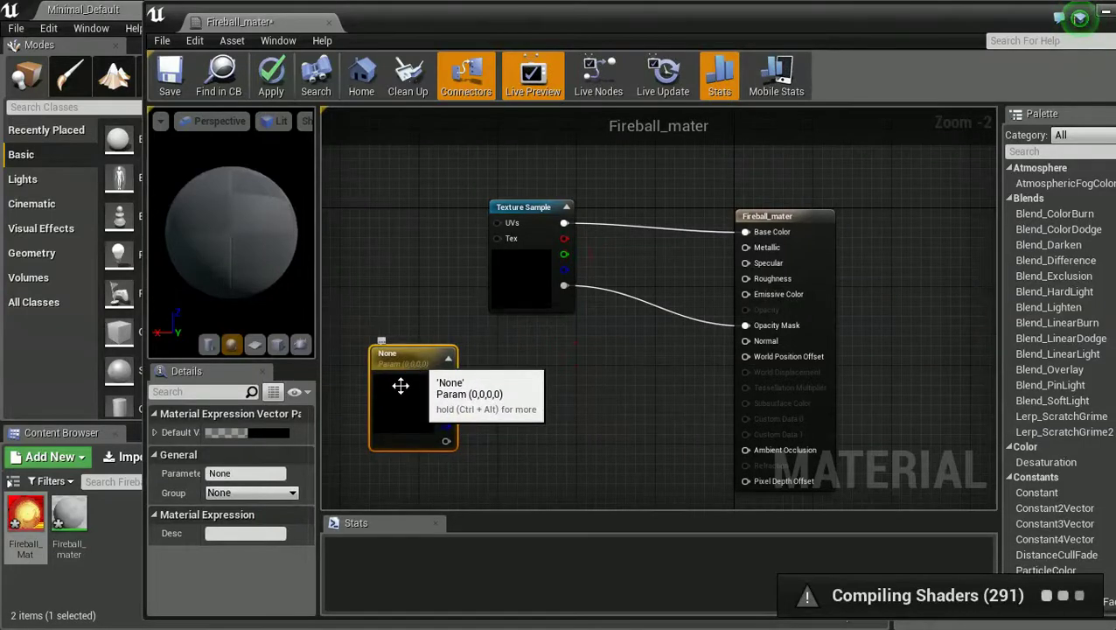
- Give the parameter an orange default colour (0.97, 0.558, 0.238) and verify it
left_click(266, 433)
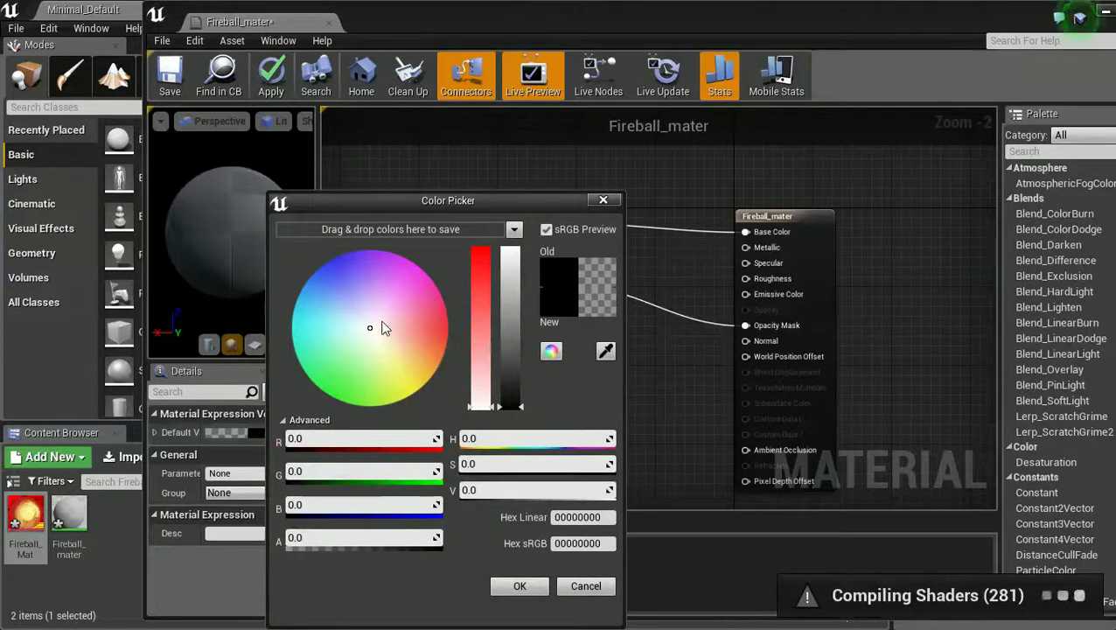
left_click_drag(381, 327, 422, 353)
left_click_drag(511, 320, 513, 251)
left_click(535, 589)
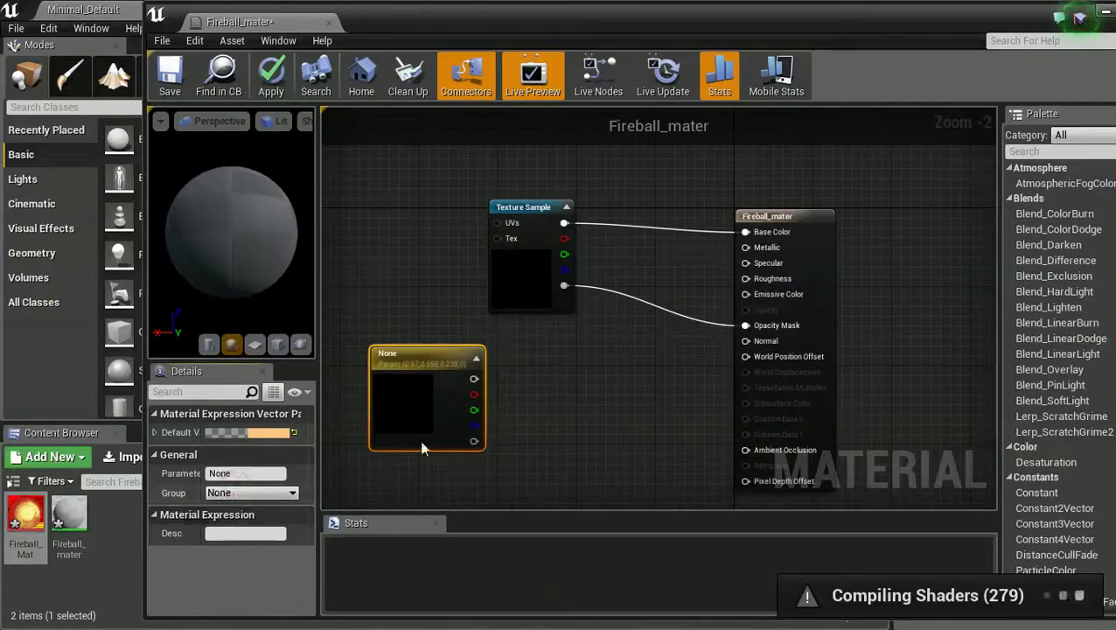
left_click(411, 475)
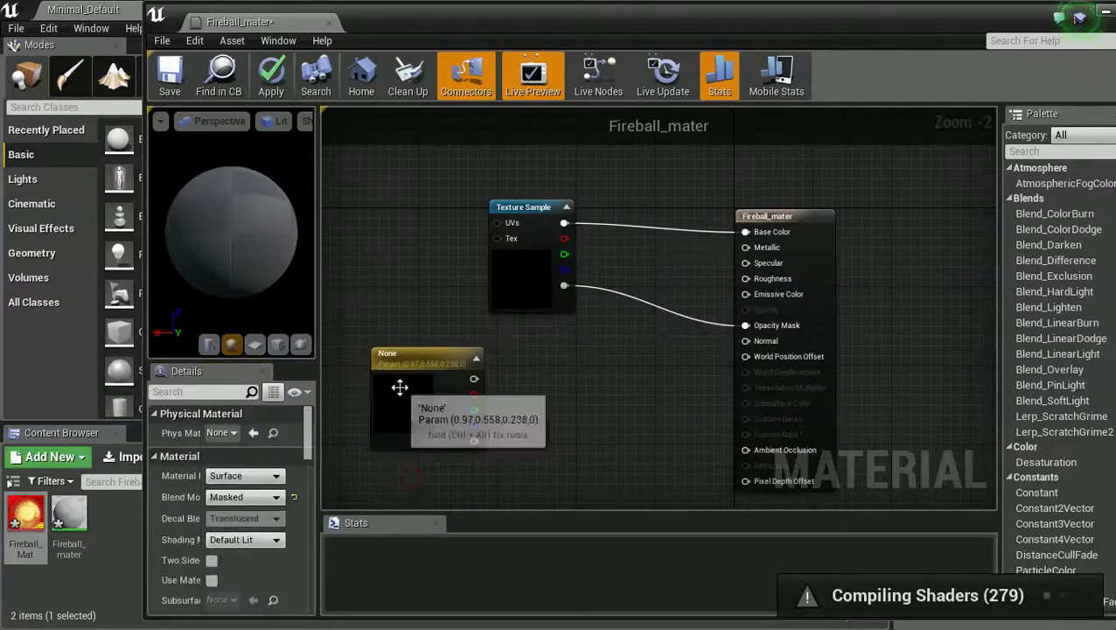
left_click_drag(434, 402, 424, 392)
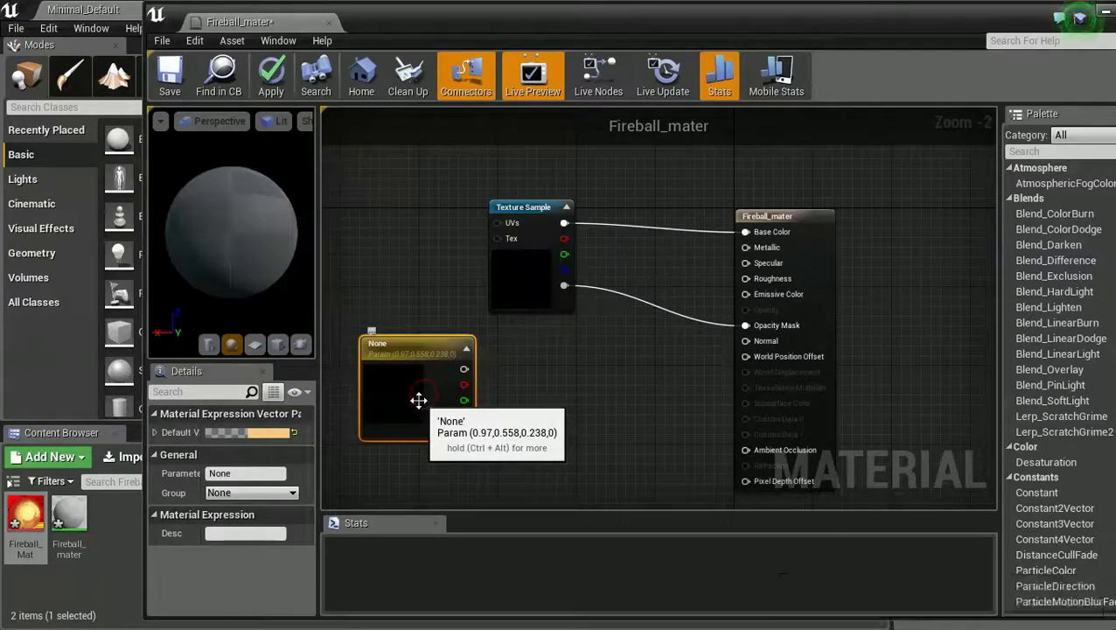
double_click(422, 393)
left_click(757, 199)
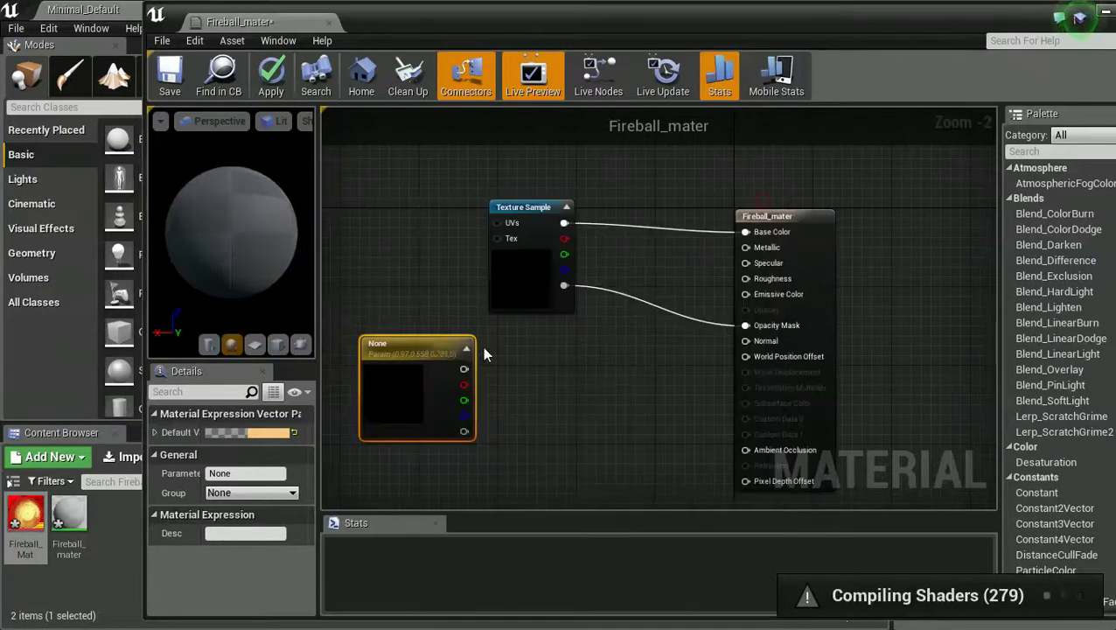
left_click_drag(424, 346, 405, 339)
- Add a ScalarParameter node and rename it power
right_click(524, 407)
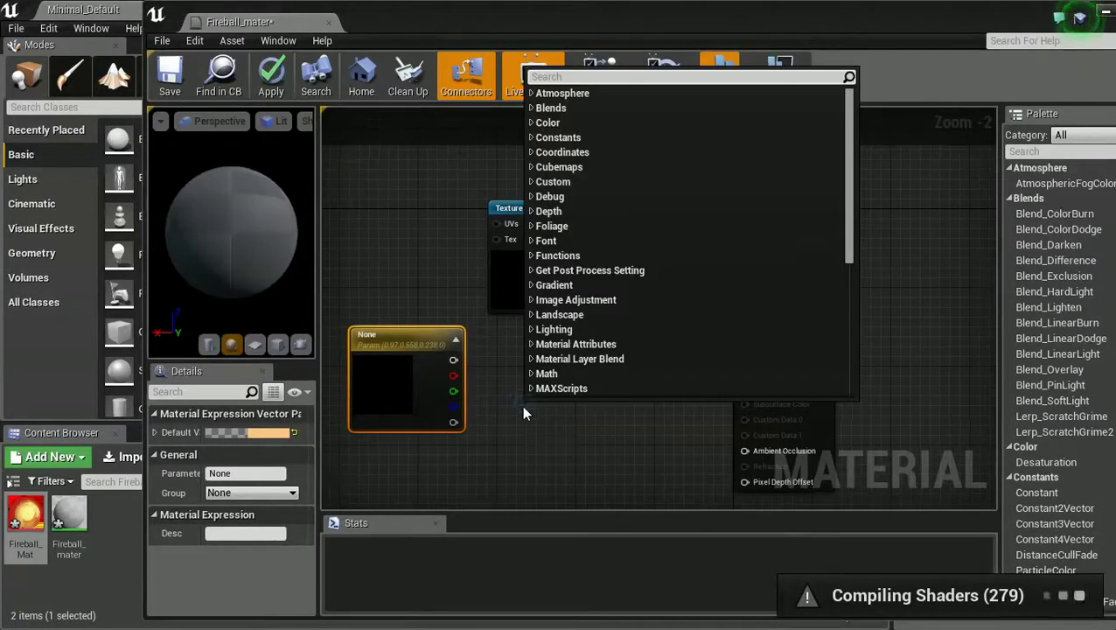
type("scla")
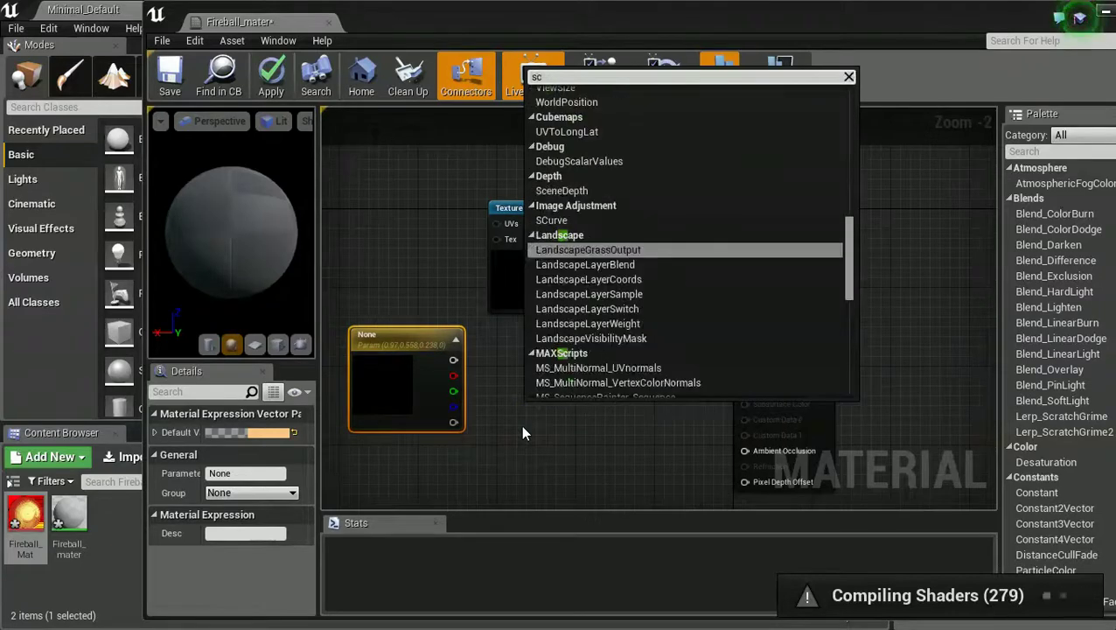
key("BackSpace")
key("BackSpace")
type("al")
key("Return")
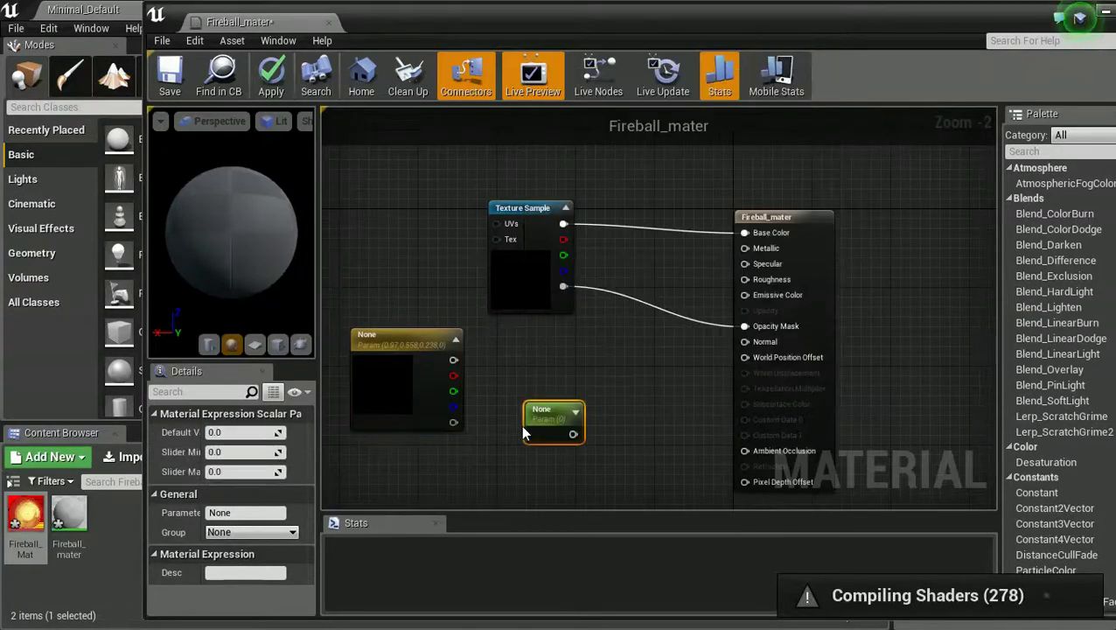
left_click_drag(540, 411, 544, 408)
double_click(544, 405)
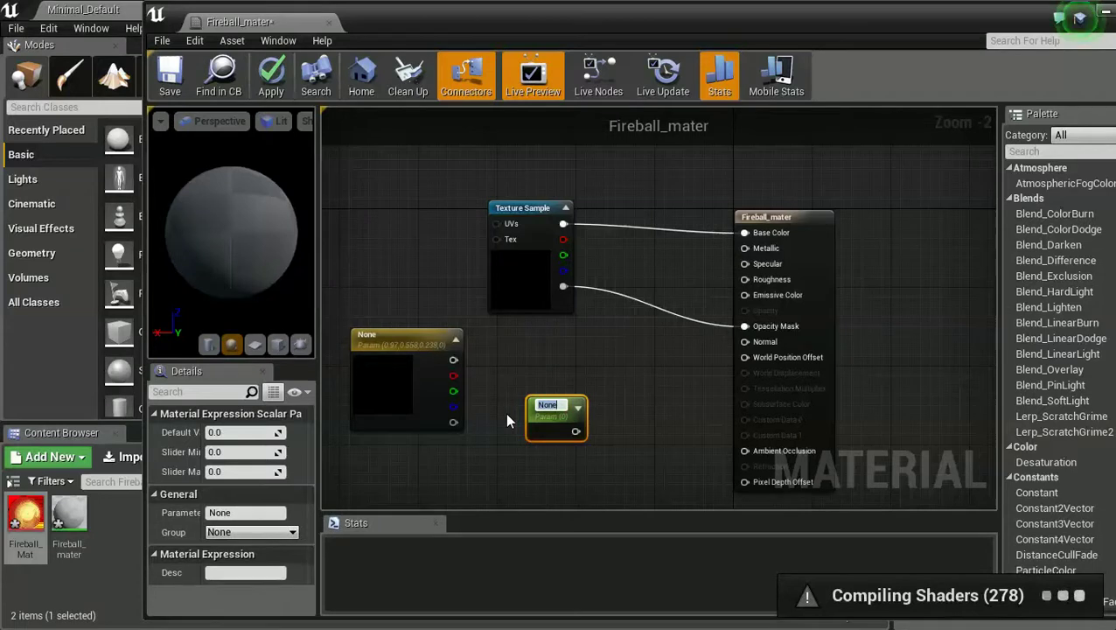
type("power")
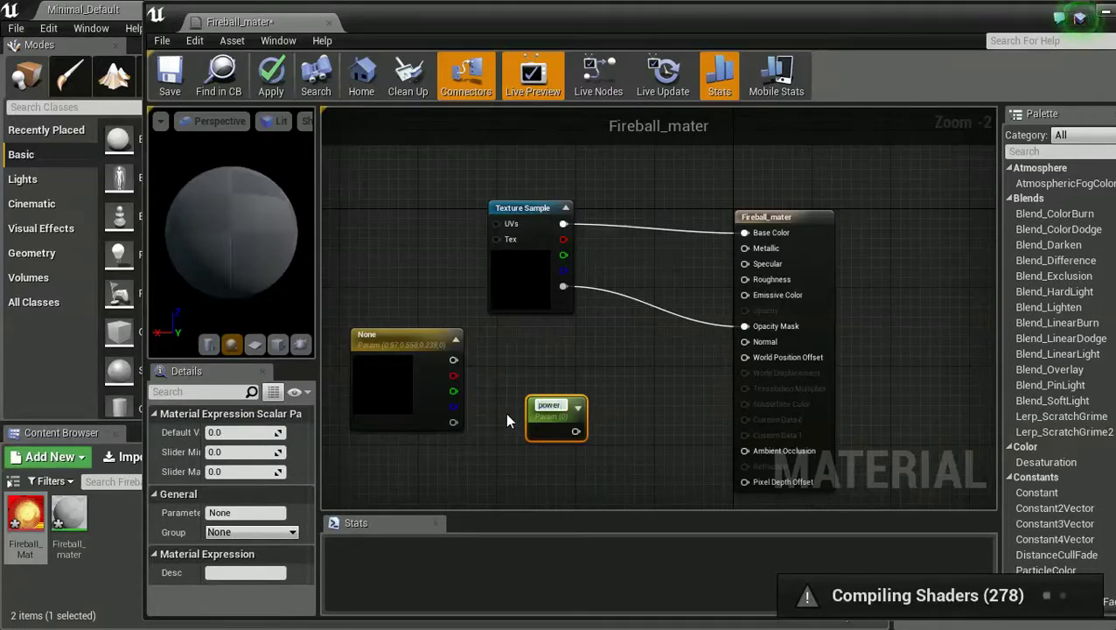
left_click(484, 438)
- Set power's Default Value to 2 and move the node down-left
left_click(565, 411)
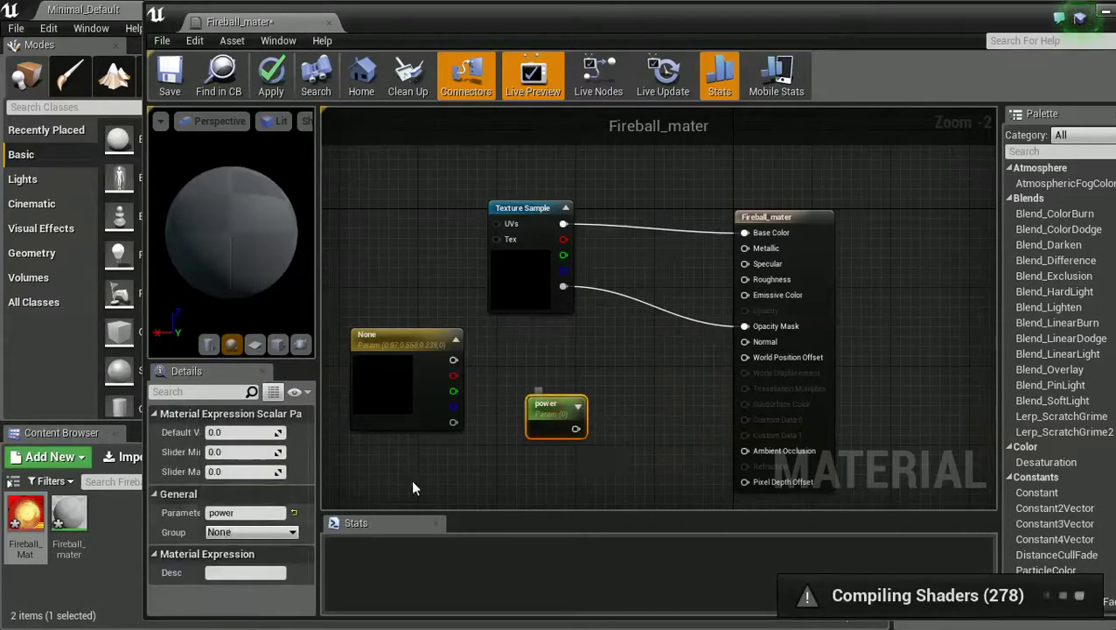
left_click(233, 435)
type("2")
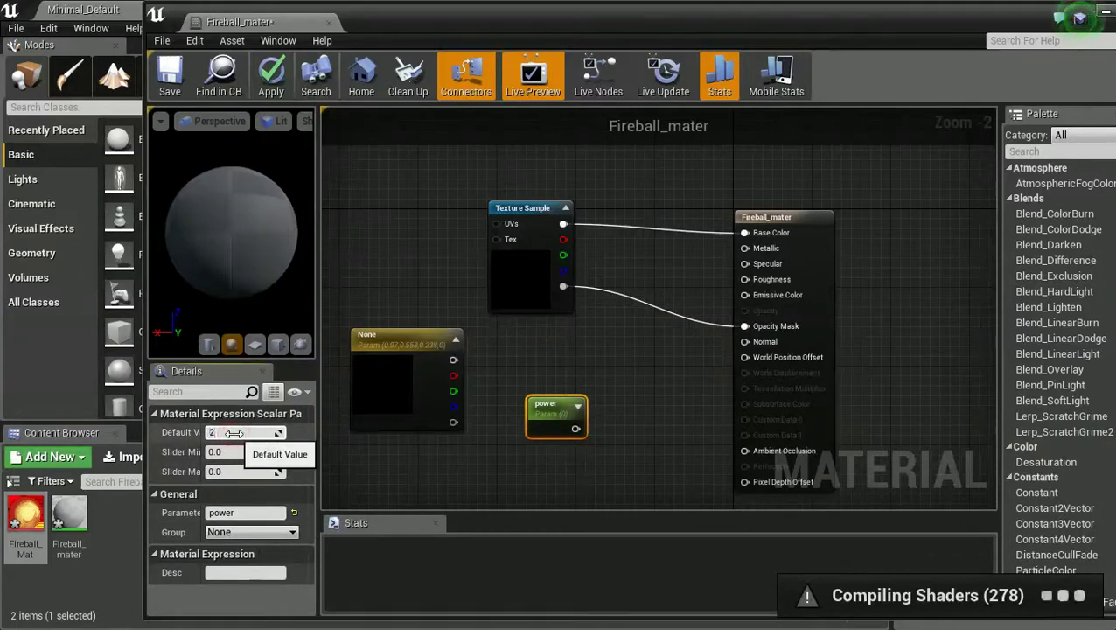
left_click(447, 460)
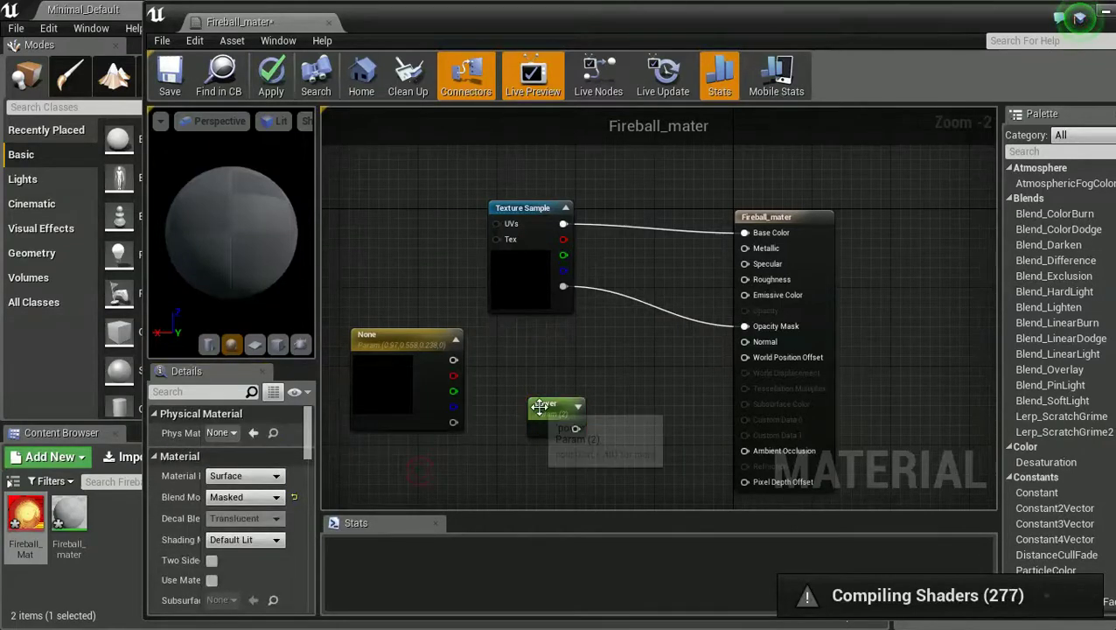
left_click_drag(543, 404, 522, 432)
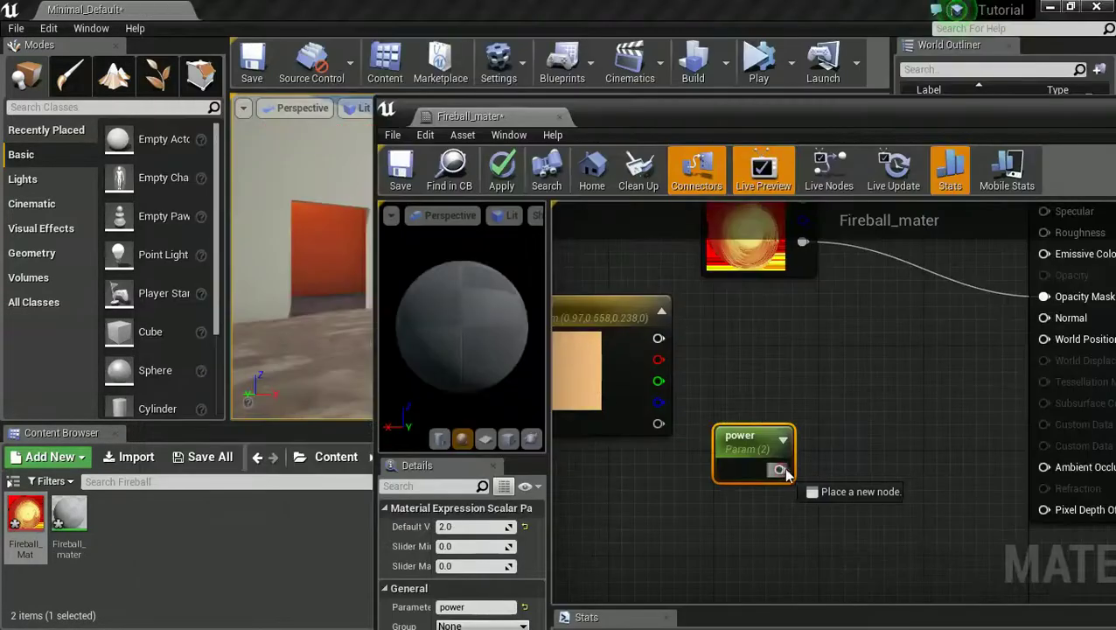
- Add a Multiply node fed by power and the orange colour parameter
left_click_drag(779, 469, 835, 385)
type("mul")
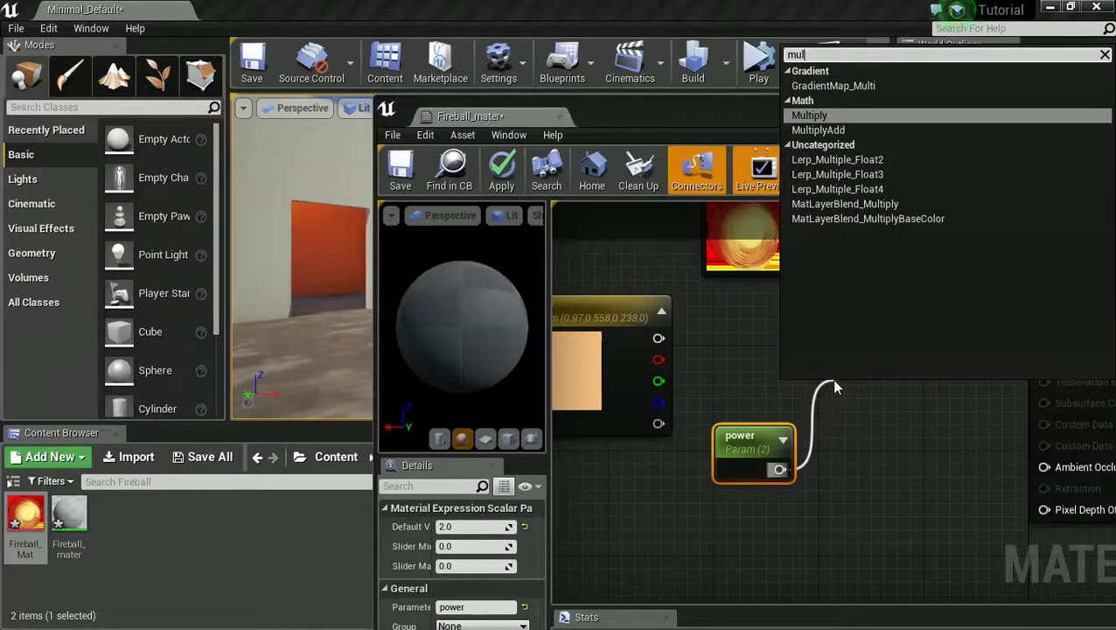
key("Return")
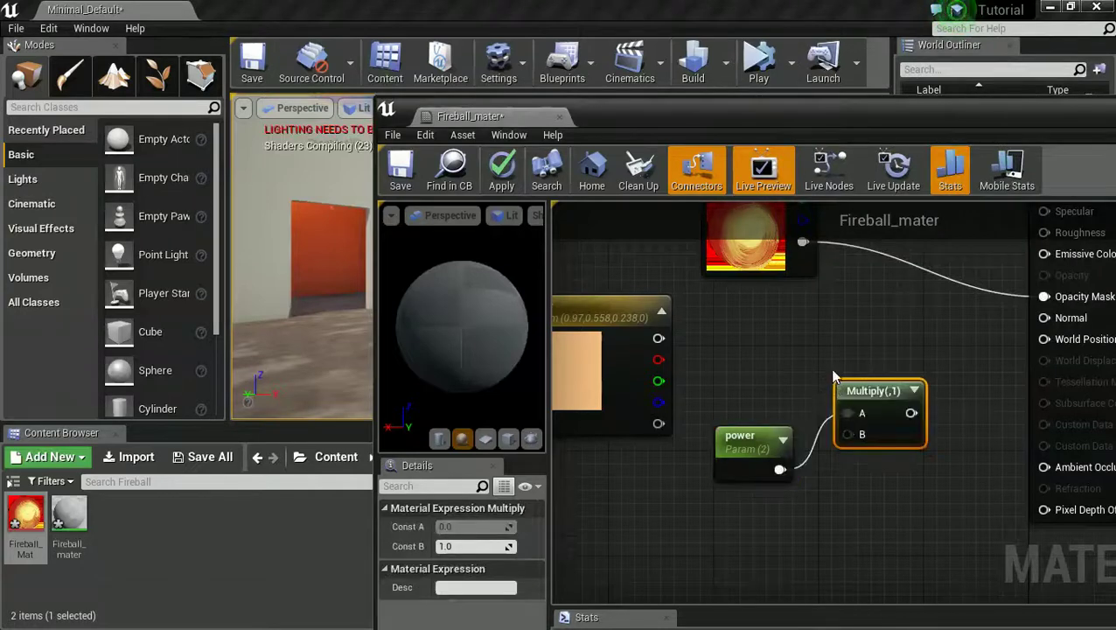
left_click_drag(846, 434, 663, 346)
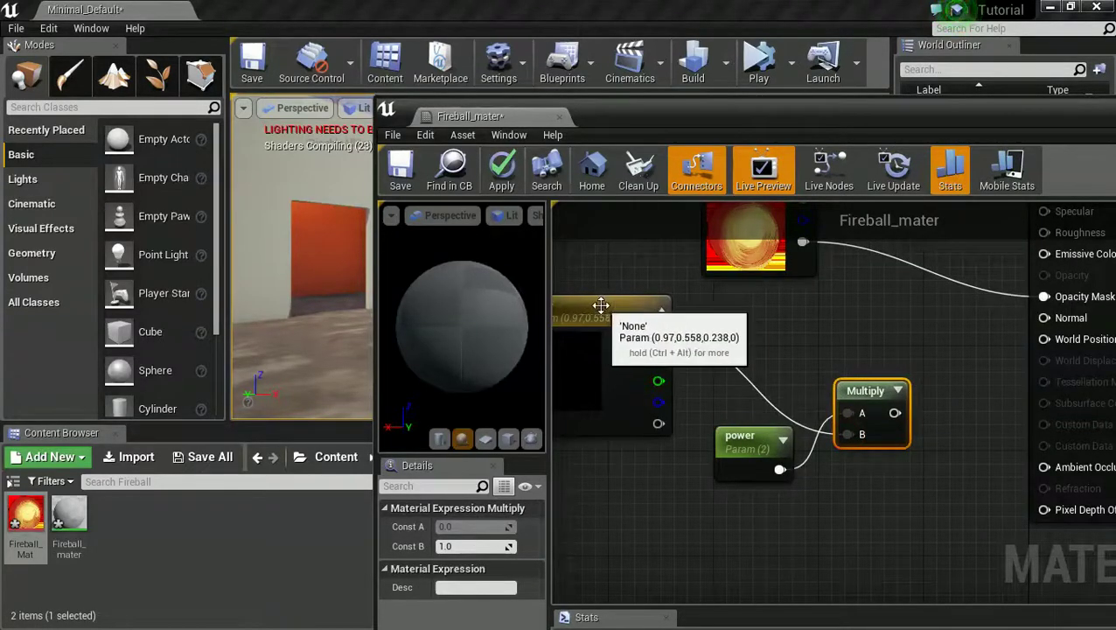
left_click(735, 440)
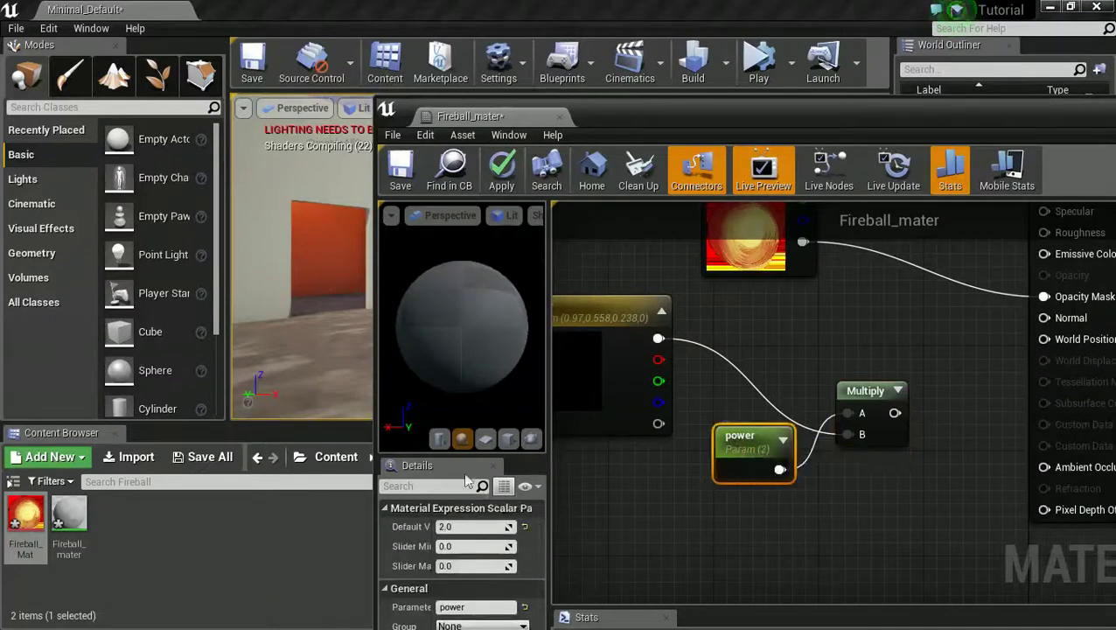
left_click(587, 325)
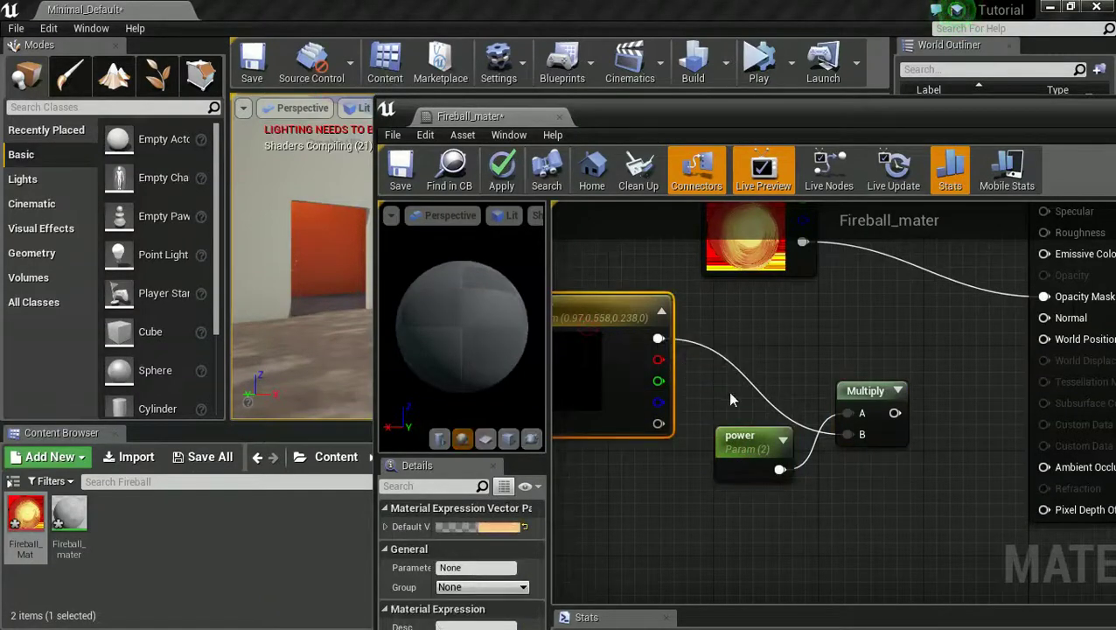
left_click_drag(864, 391, 862, 357)
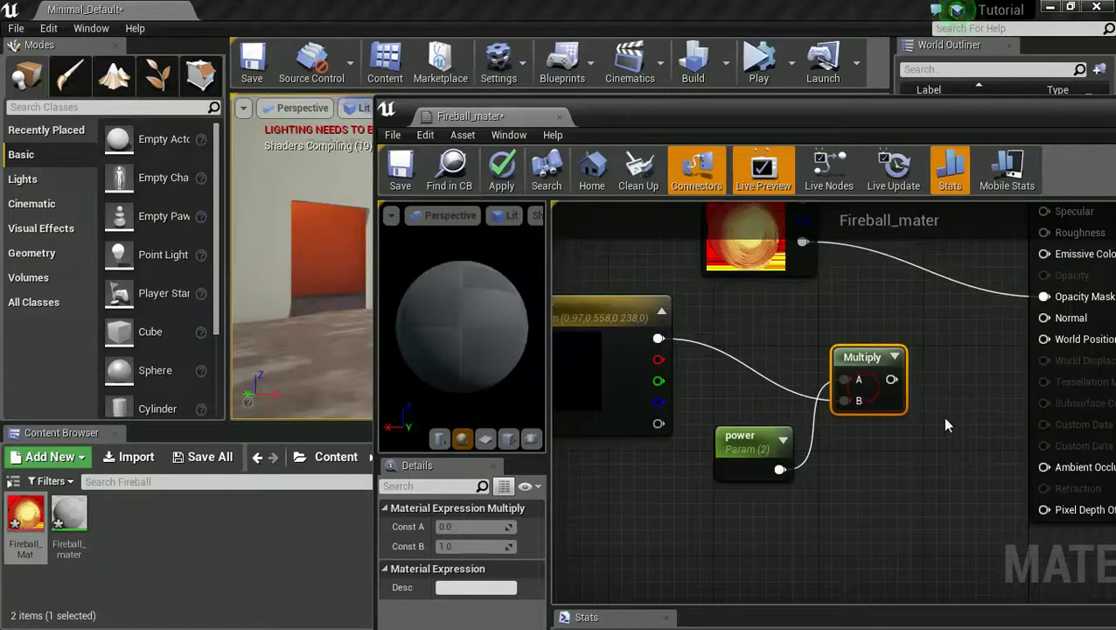
right_click_drag(948, 423, 908, 466)
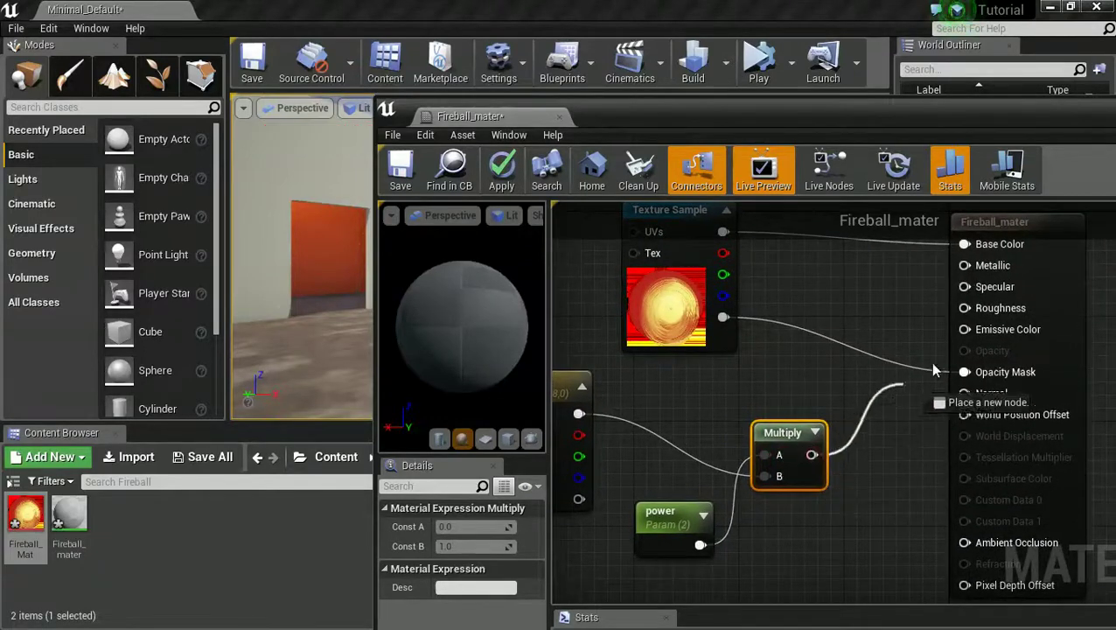
- Wire the Multiply output into Emissive Color and rearrange the graph for more room
left_click_drag(934, 371, 962, 330)
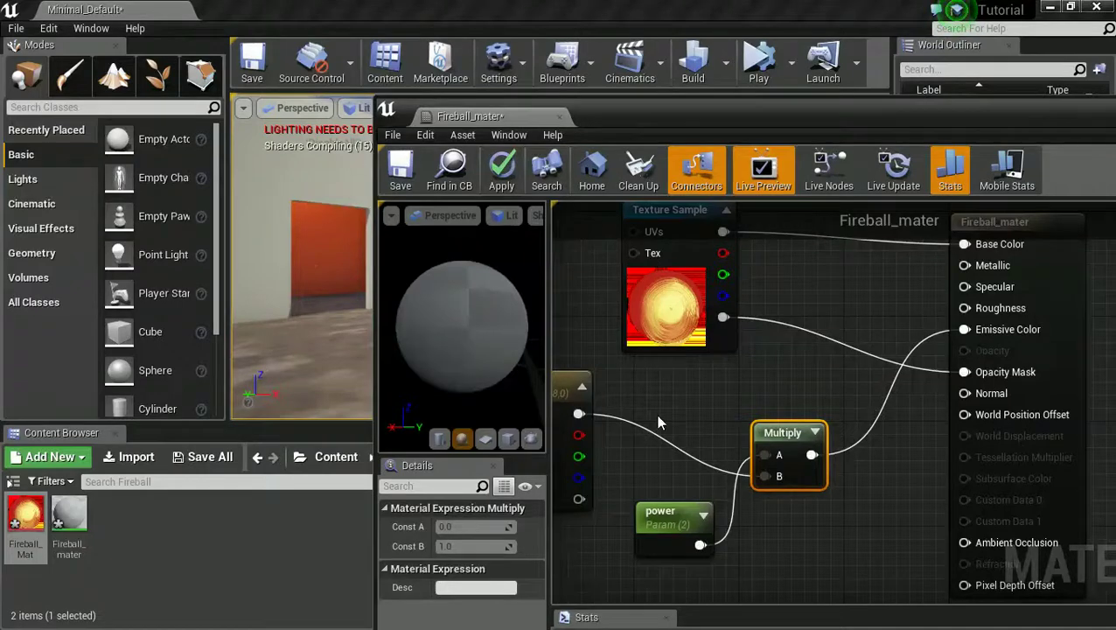
right_click_drag(662, 413, 788, 399)
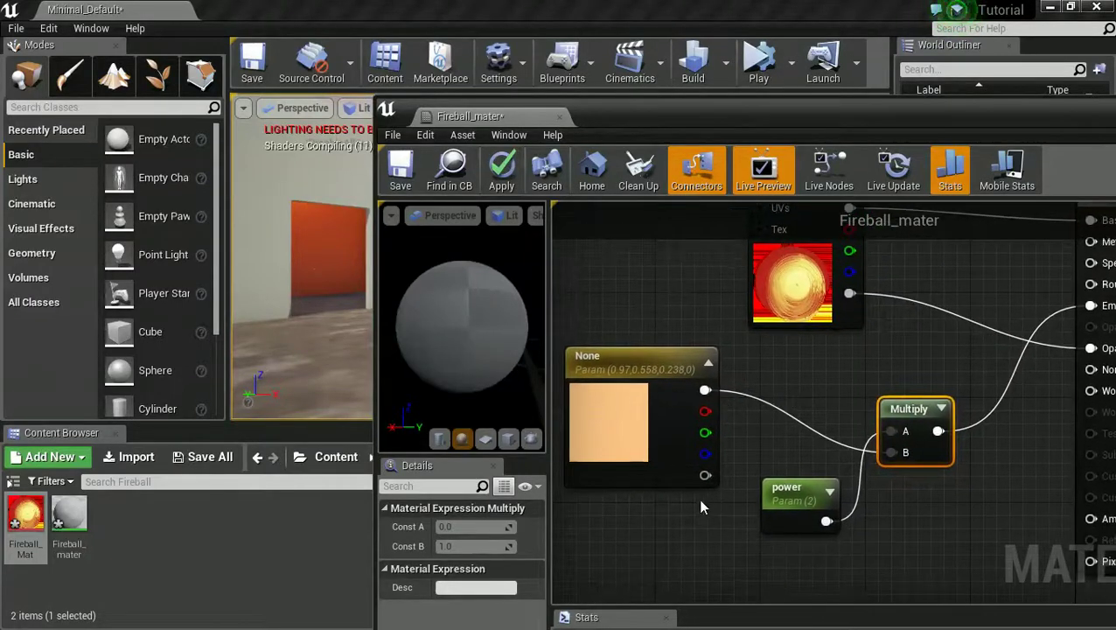
right_click_drag(699, 506, 711, 551)
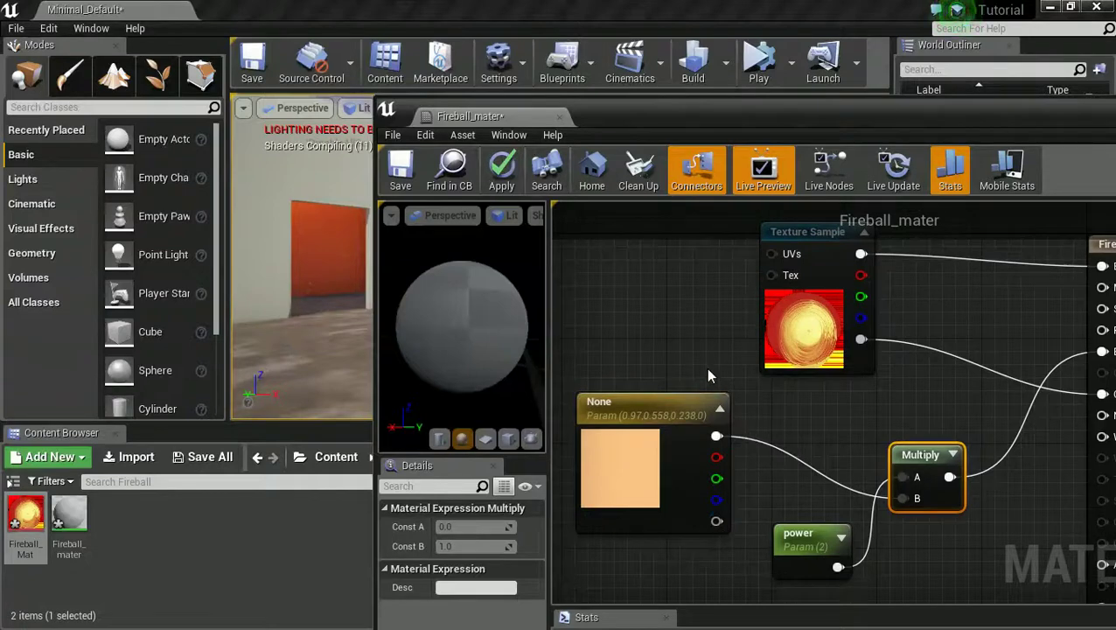
right_click_drag(709, 376, 755, 410)
- Add a Rotator node and set its Speed to 0.6
right_click(642, 328)
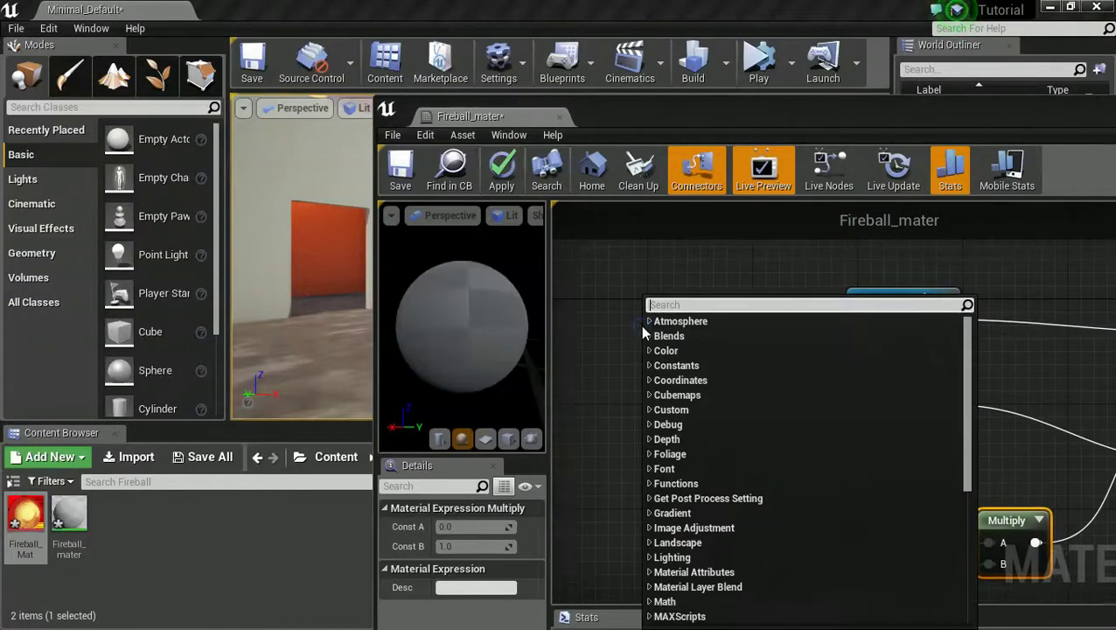
type("rota")
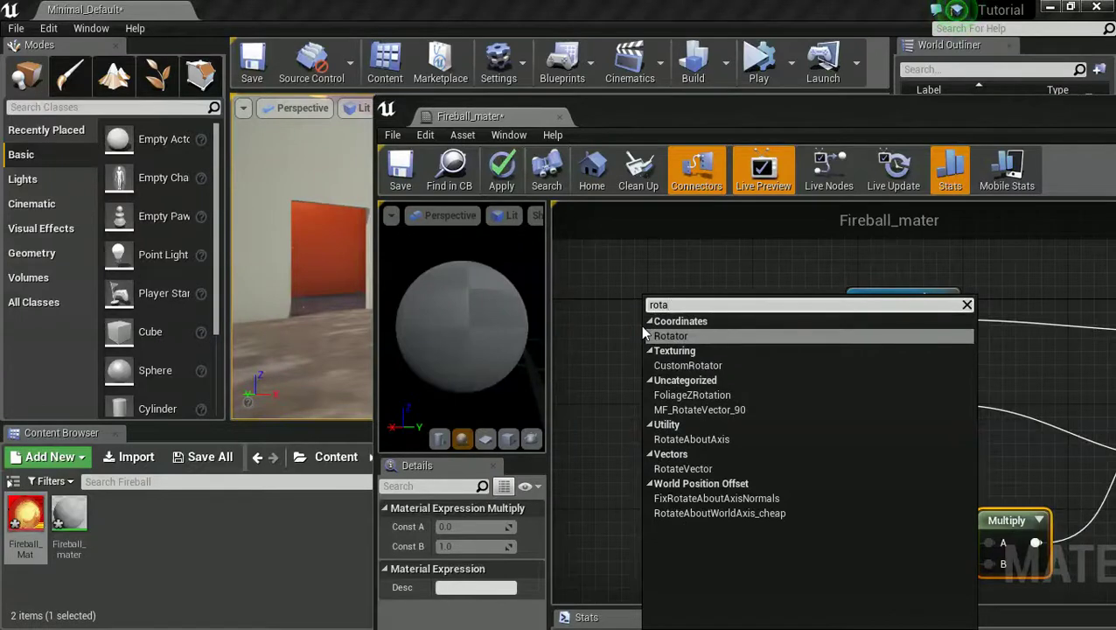
key("Return")
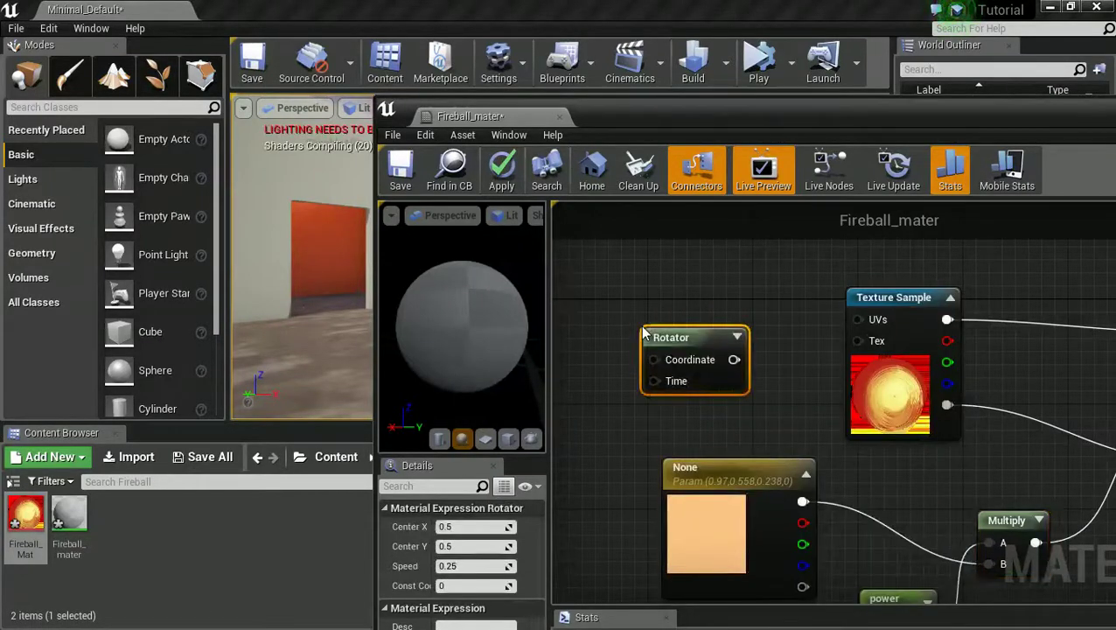
left_click_drag(677, 338, 644, 310)
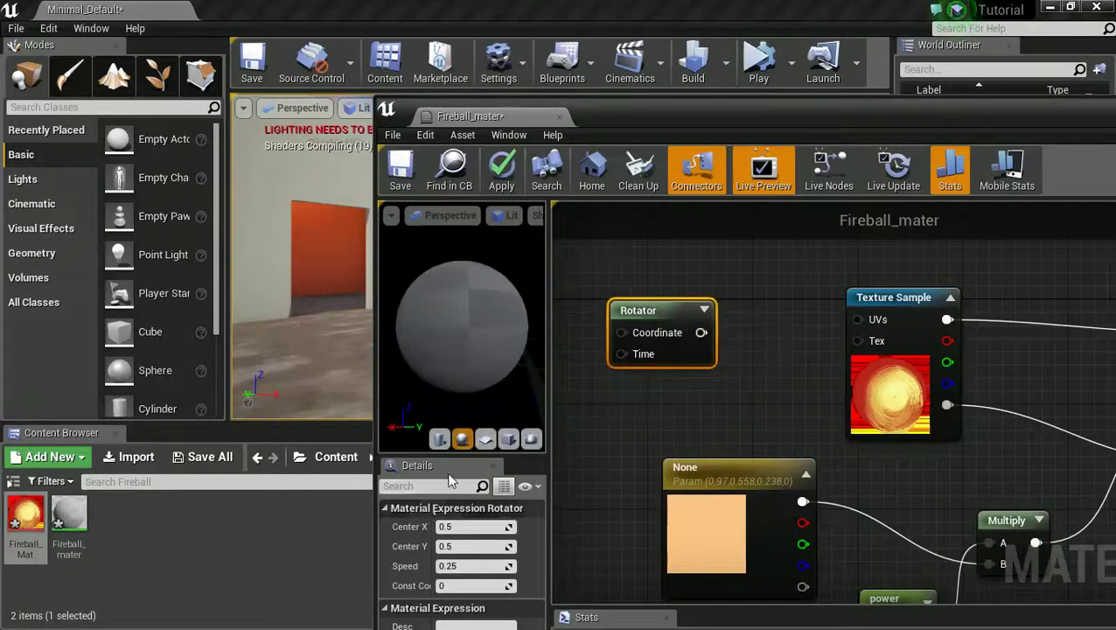
left_click(468, 566)
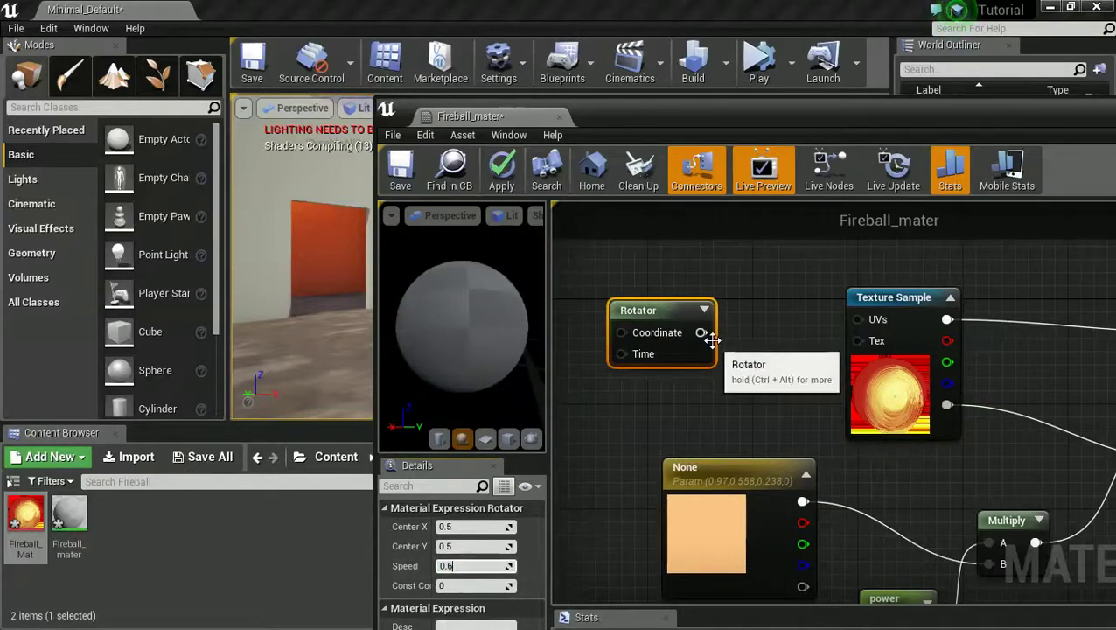
- Wire the Rotator output into the Texture Sample's UVs and save the material
left_click_drag(701, 333, 866, 322)
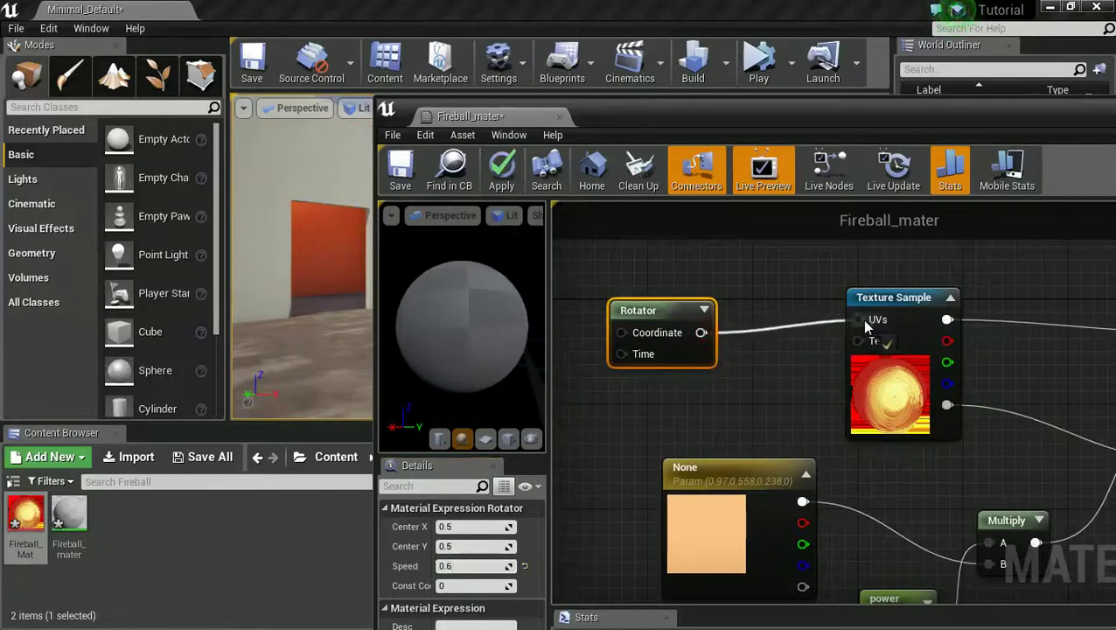
right_click_drag(811, 364, 618, 250)
right_click_drag(697, 324, 744, 451)
scroll(705, 369, "down", 1)
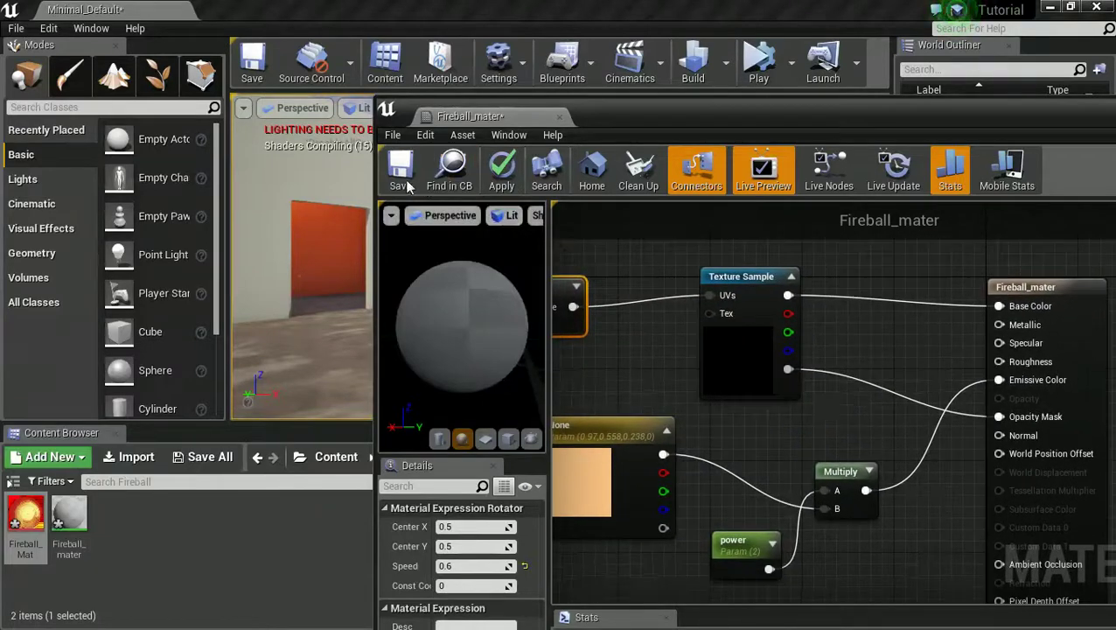
left_click(400, 170)
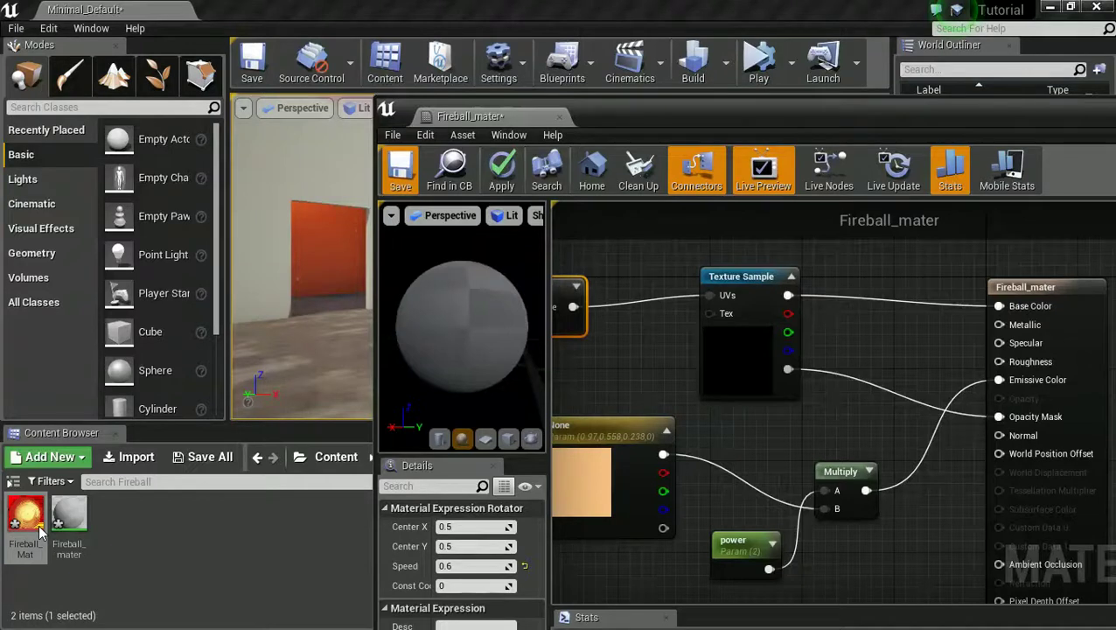
- Save Fireball_mater with Ctrl+S and slide its editor window right to reveal the level
key("ctrl+s")
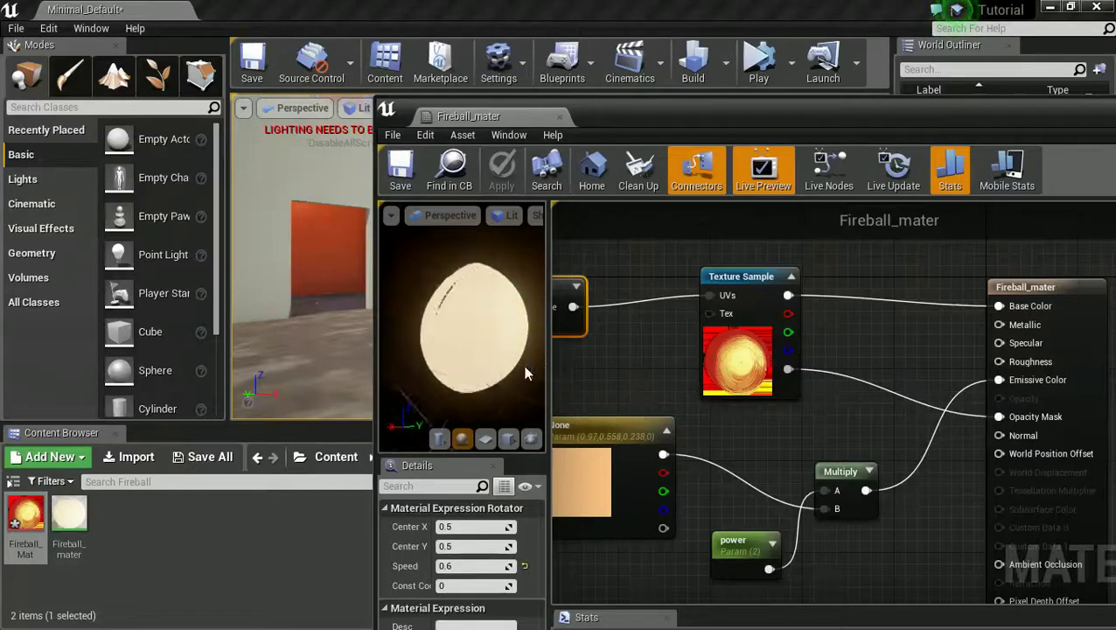
left_click_drag(919, 111, 1112, 92)
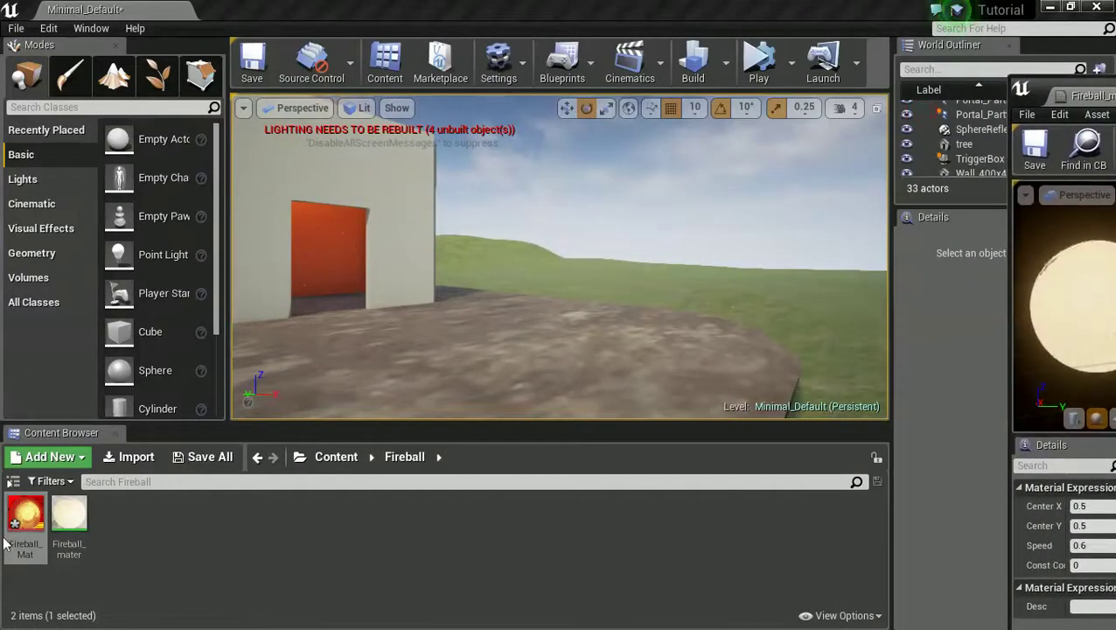
- Create Fireball_mater_Inst from the Fireball_mater material and centre its instance editor
right_click(25, 514)
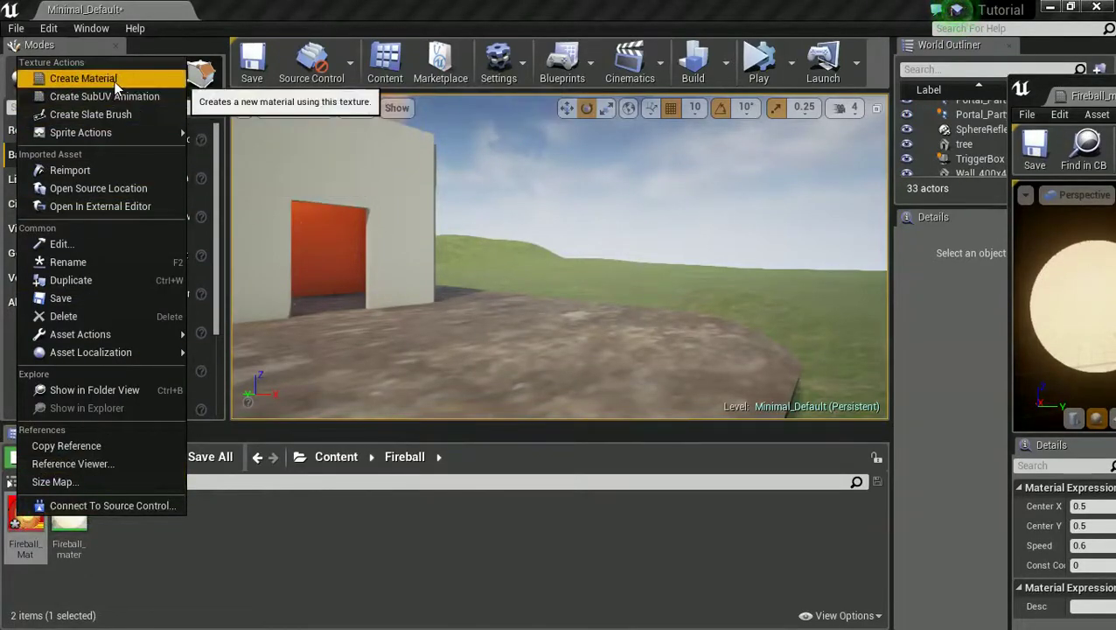
mouse_move(149, 132)
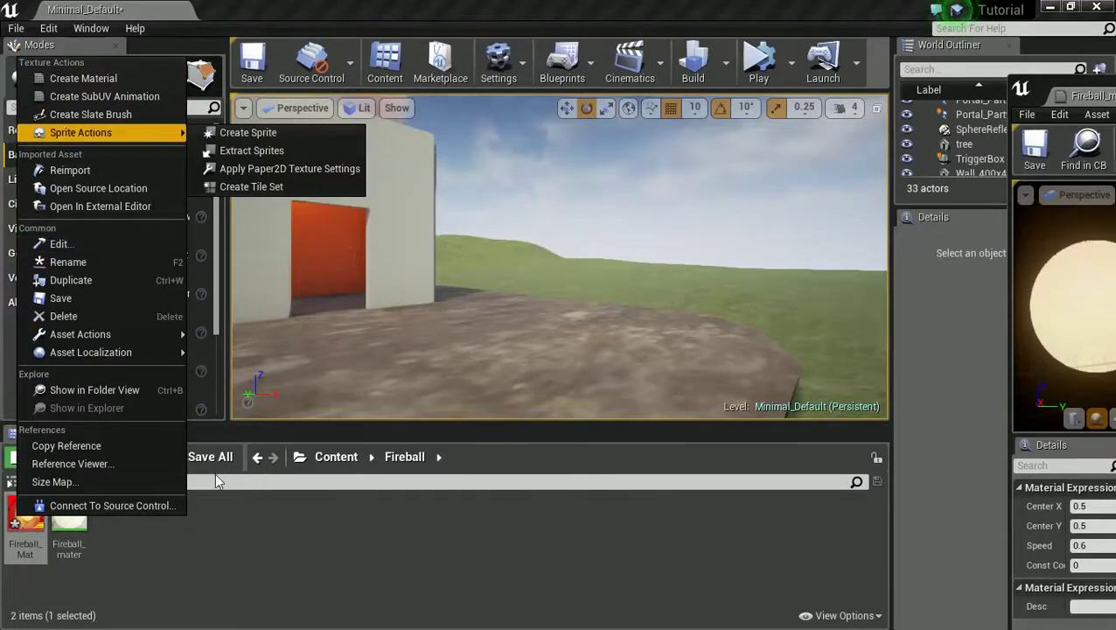
left_click(96, 542)
right_click(70, 523)
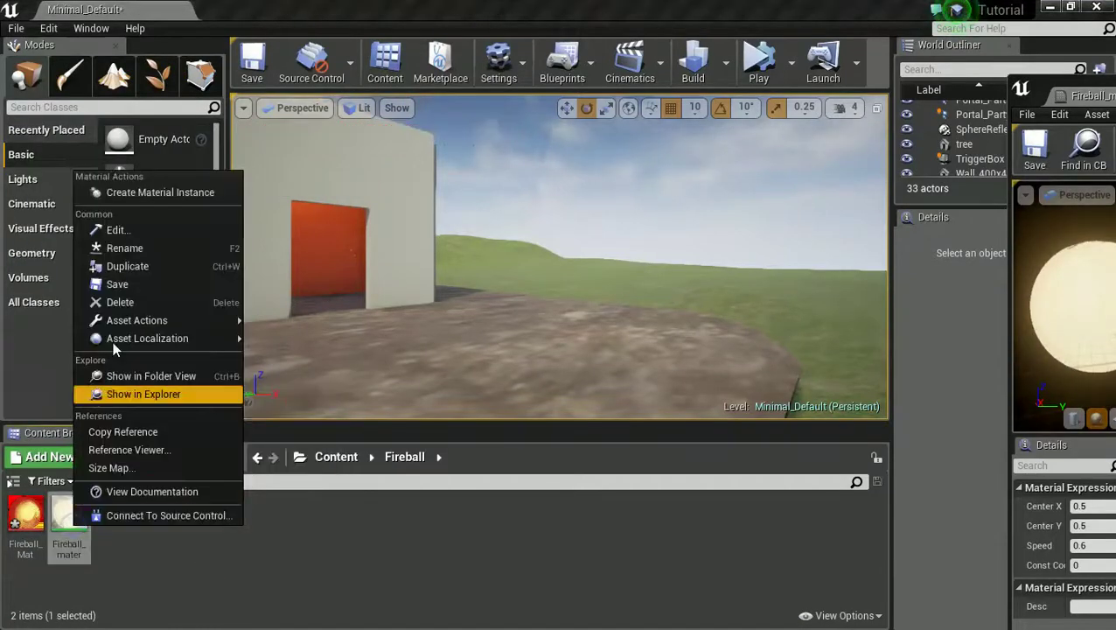
left_click(160, 192)
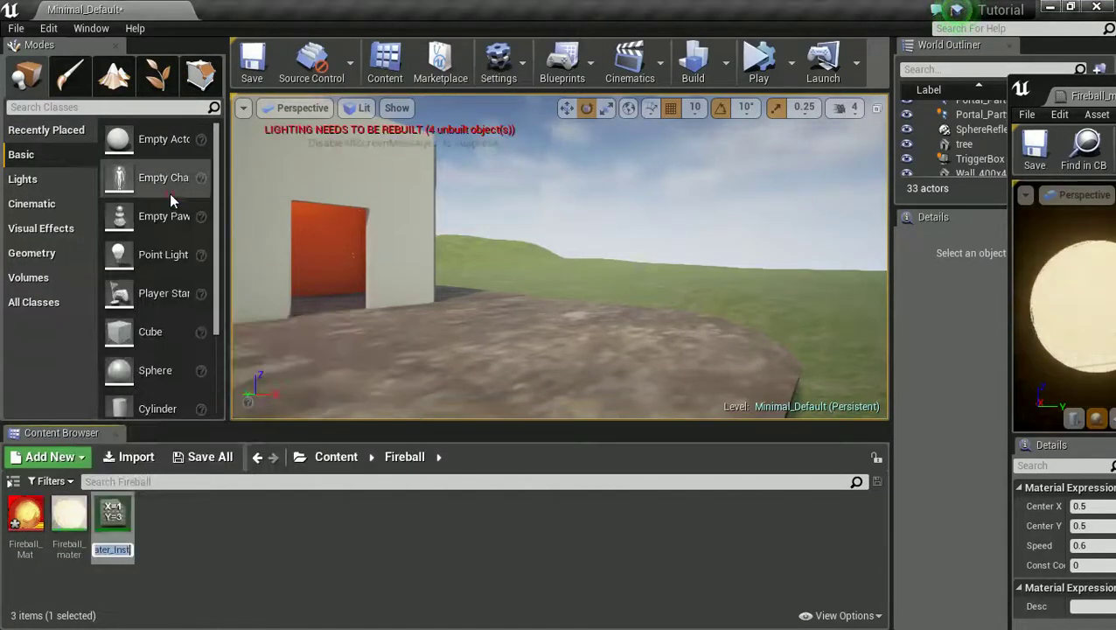
left_click(191, 548)
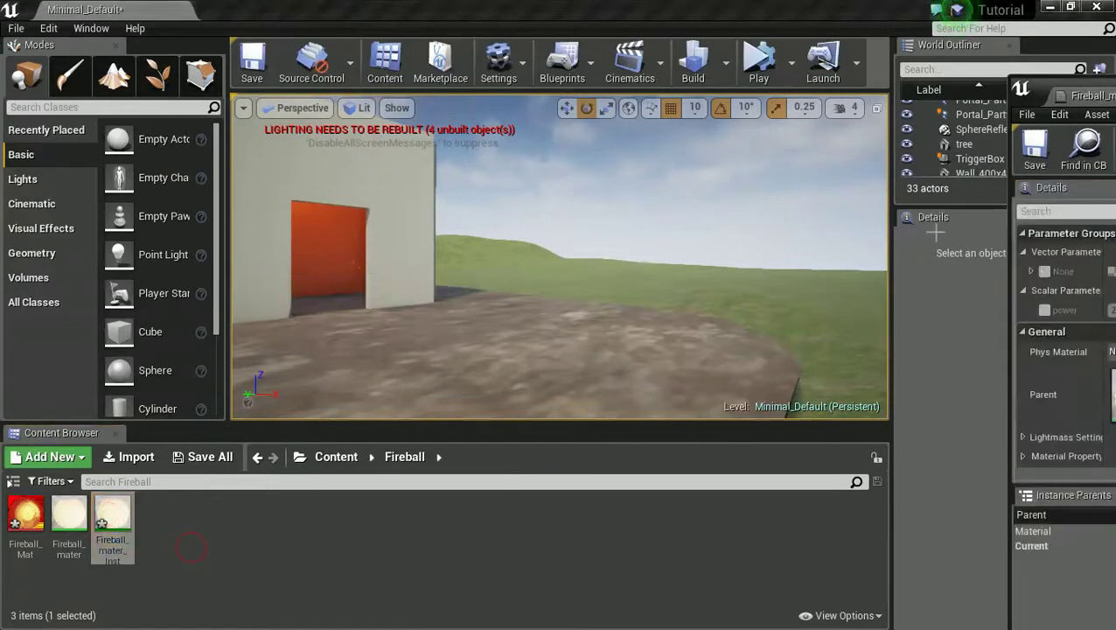
left_click_drag(1085, 94, 482, 23)
- Enable the power parameter override and drag its value lower to preview the glow
left_click_drag(716, 379, 551, 404)
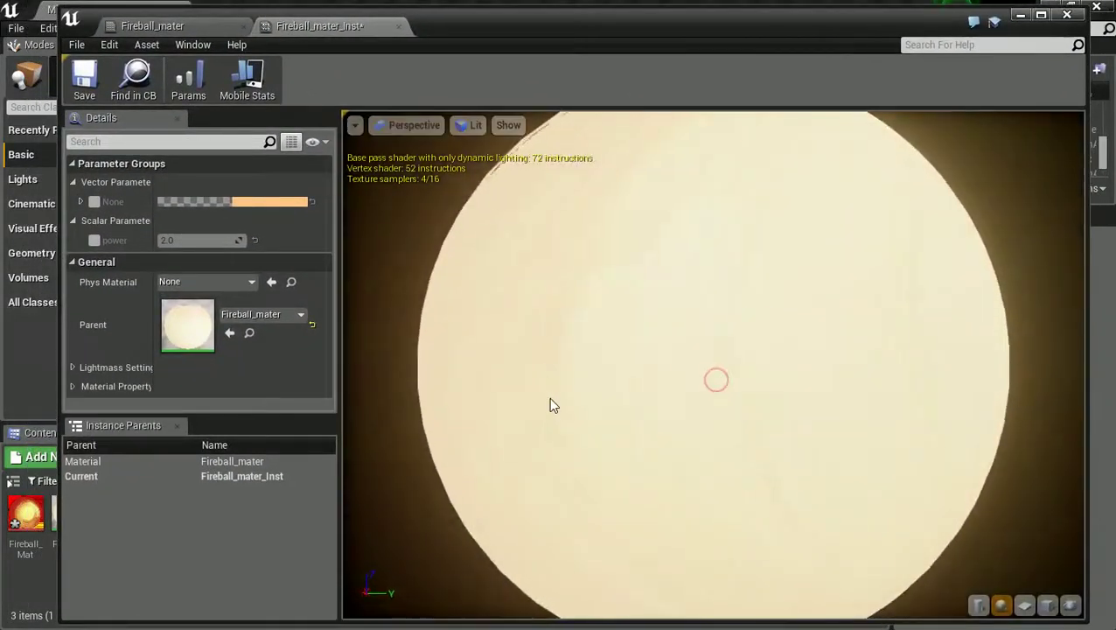
scroll(755, 370, "down", 4)
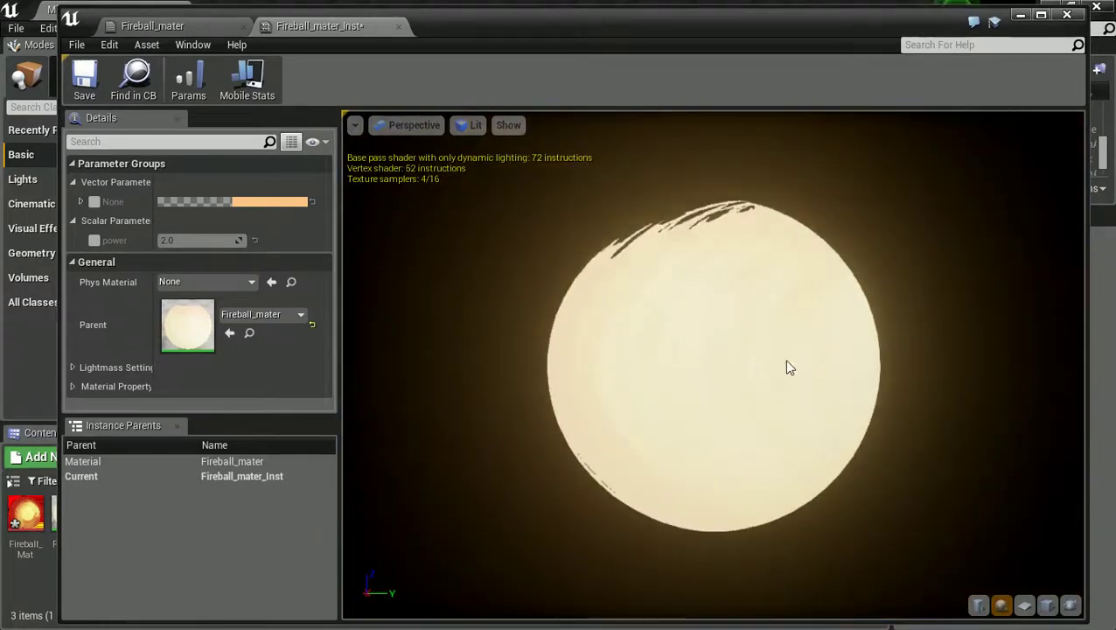
mouse_move(787, 367)
left_mouse_down()
mouse_move(578, 386)
mouse_move(1046, 416)
mouse_move(662, 432)
left_mouse_up()
left_click(93, 239)
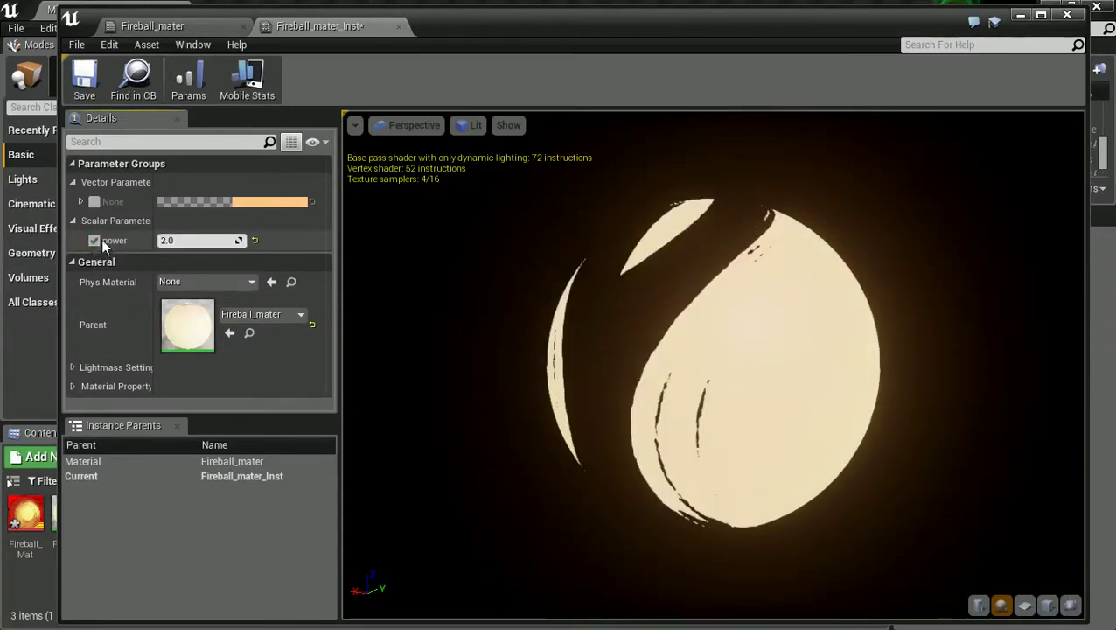
mouse_move(214, 242)
left_mouse_down()
mouse_move(83, 241)
mouse_move(140, 243)
left_mouse_up()
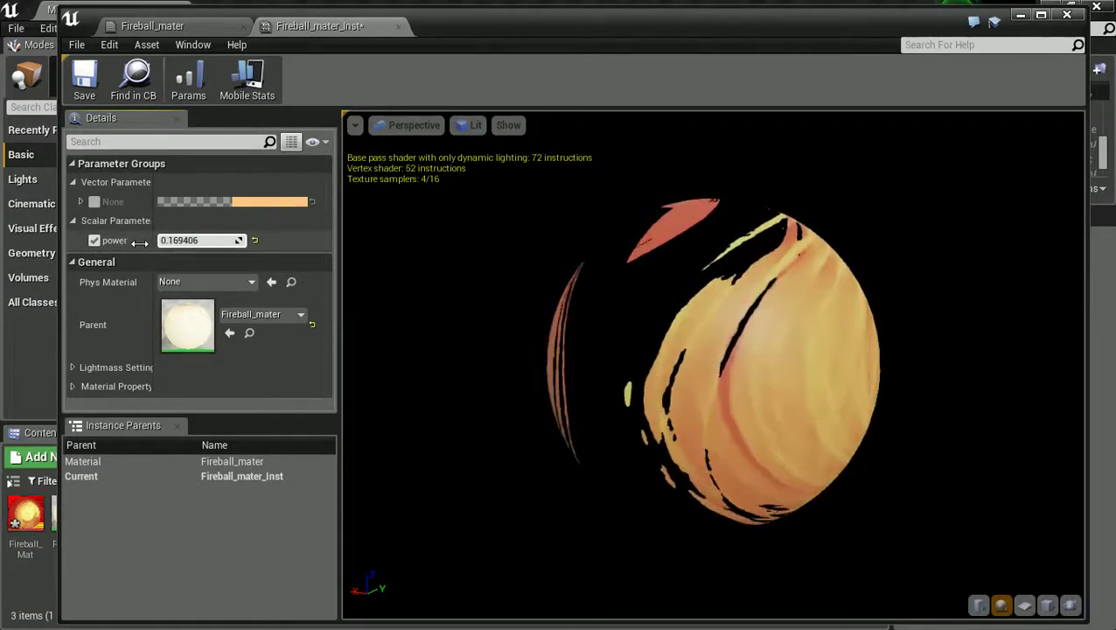
left_click(494, 381)
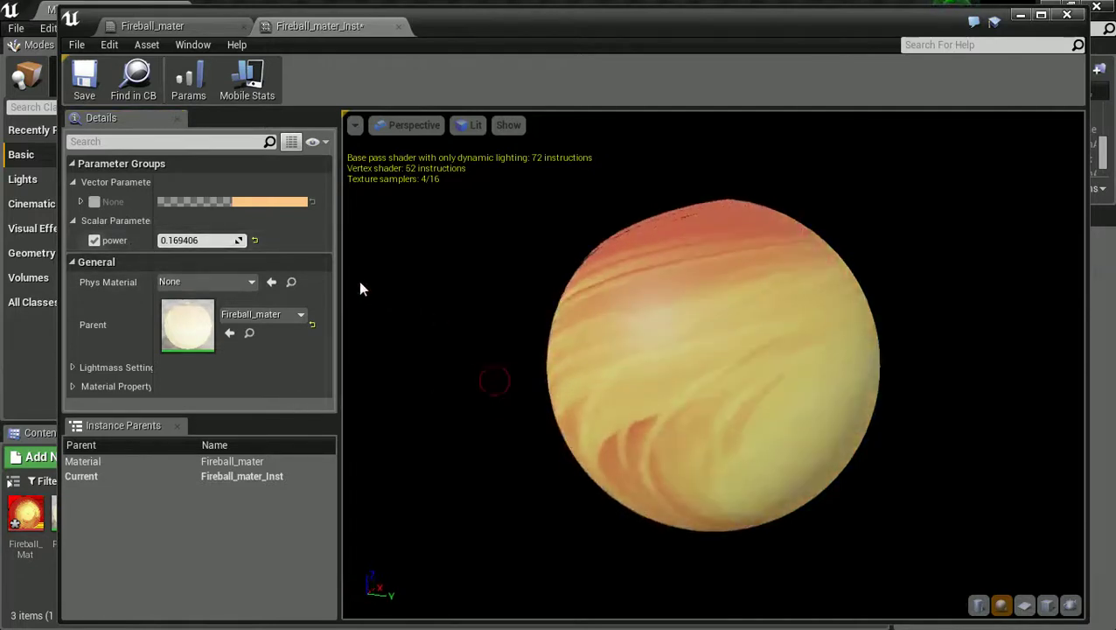
- Try power values of 0 and 0.2 while rotating the preview sphere
left_click(232, 241)
type("0")
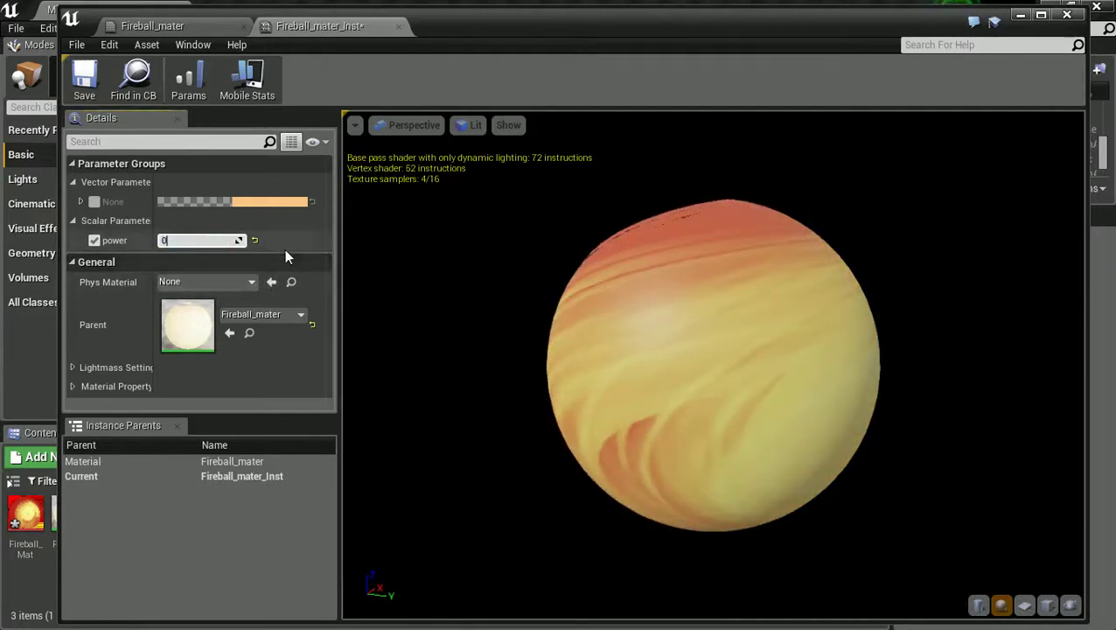
left_click(285, 245)
left_click(521, 426)
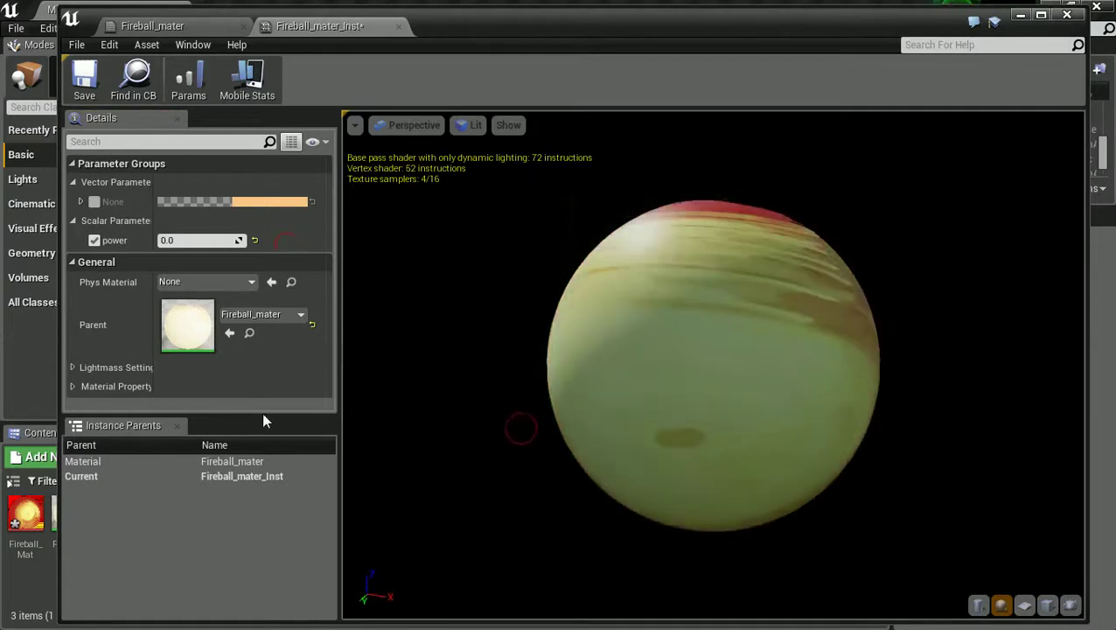
left_click_drag(411, 422, 623, 421)
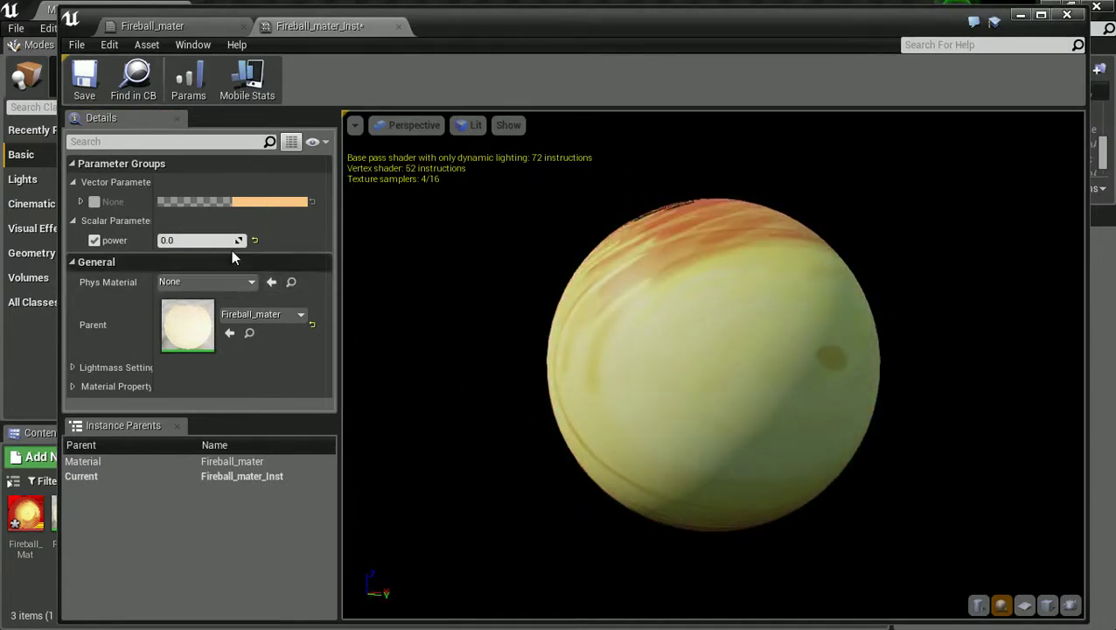
left_click_drag(238, 241, 346, 286)
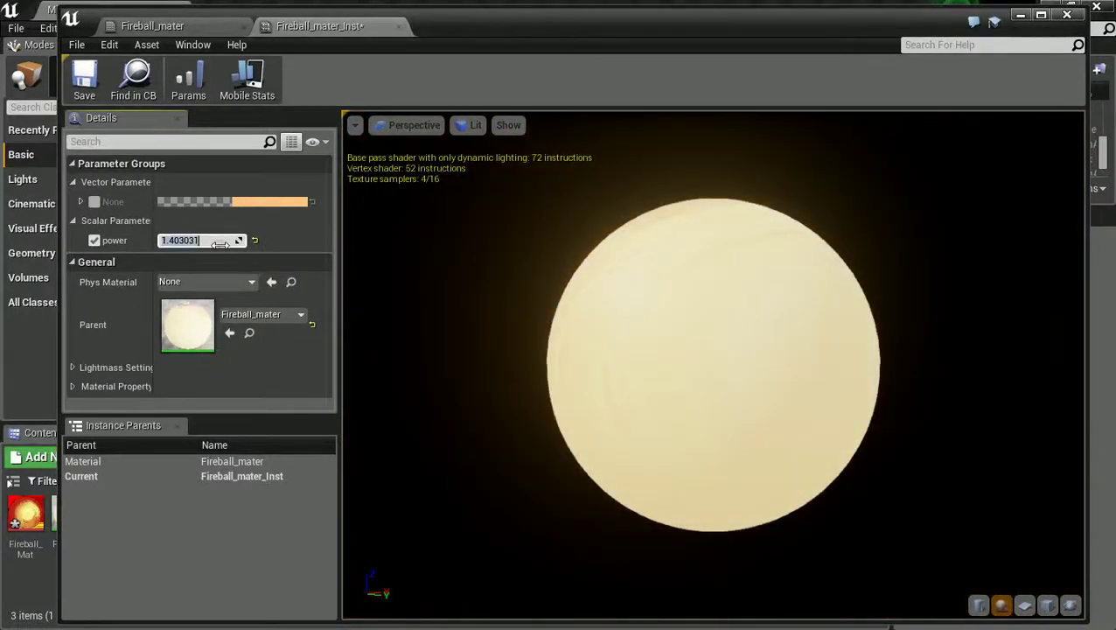
key("Return")
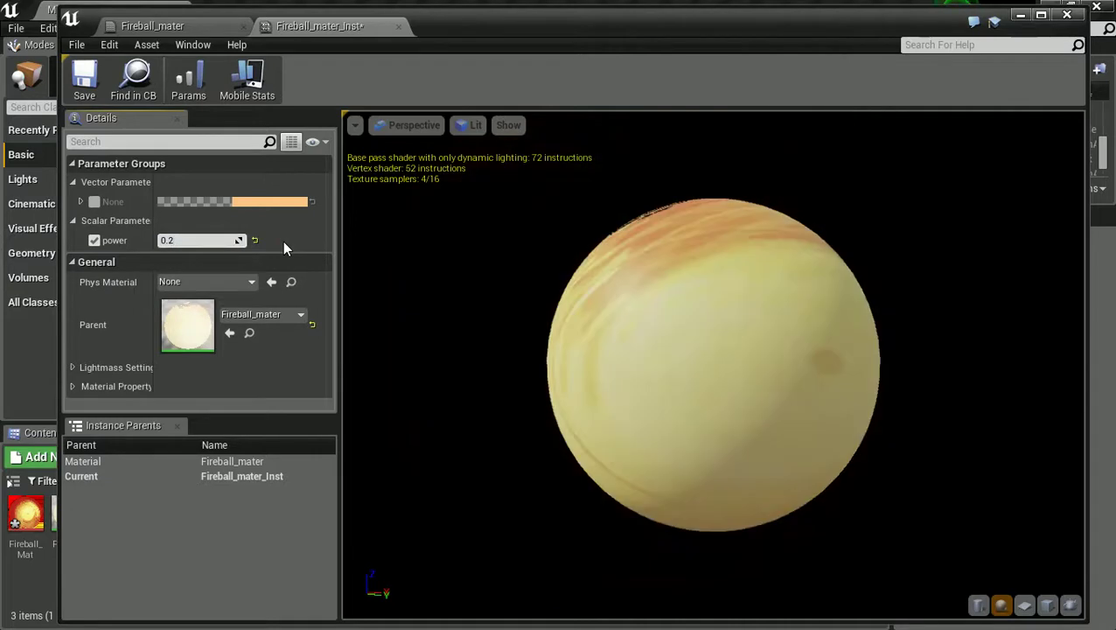
- Enter a final power of 0.1, check the sphere's colour, and move the window aside
left_click(209, 240)
type("0")
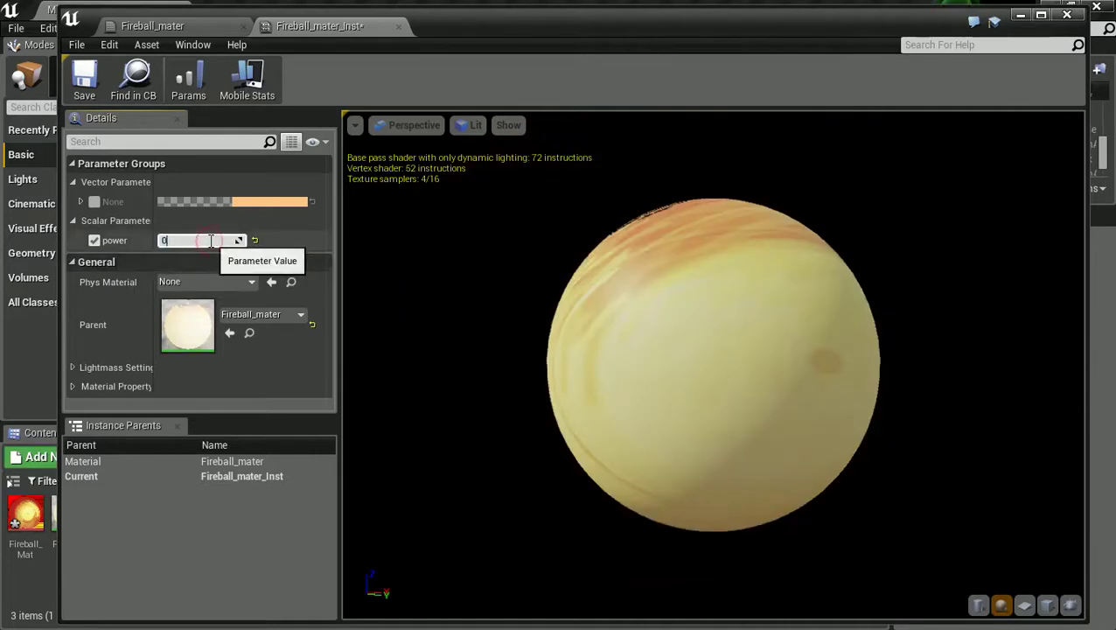
type(".1")
key("Return")
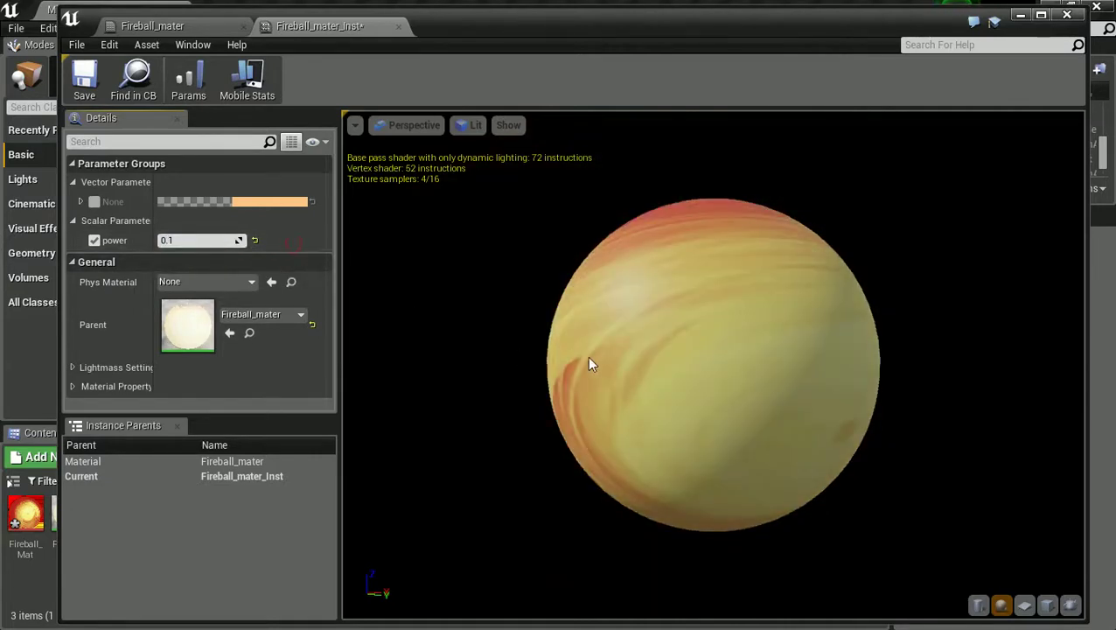
mouse_move(533, 424)
left_mouse_down()
mouse_move(331, 347)
mouse_move(257, 291)
mouse_move(266, 321)
mouse_move(462, 395)
mouse_move(780, 371)
mouse_move(660, 376)
left_mouse_up()
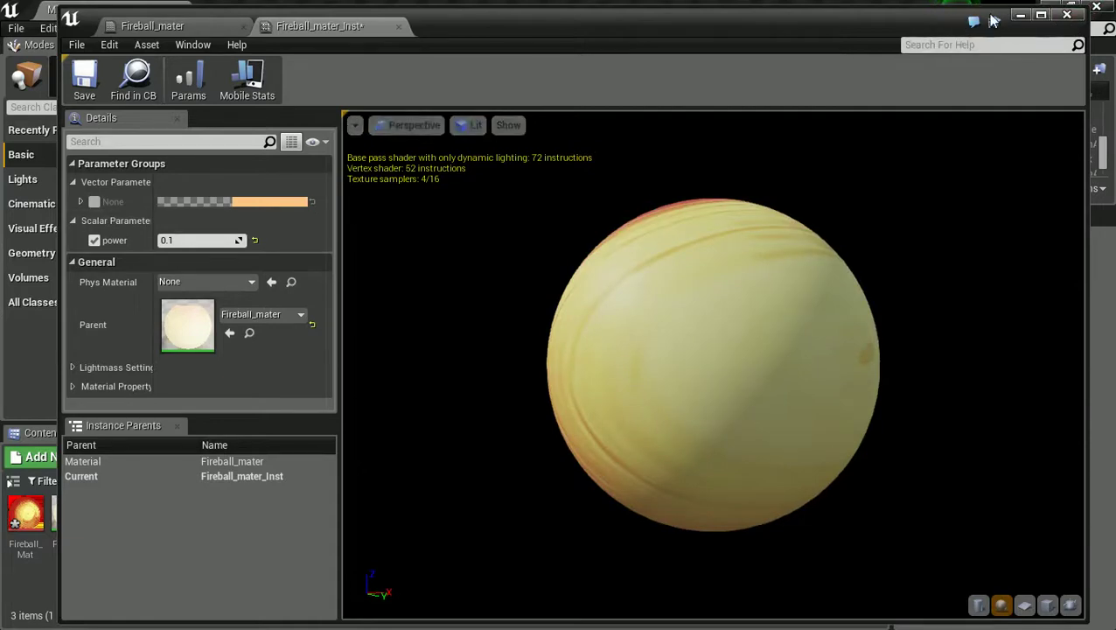
left_click_drag(832, 29, 1005, 46)
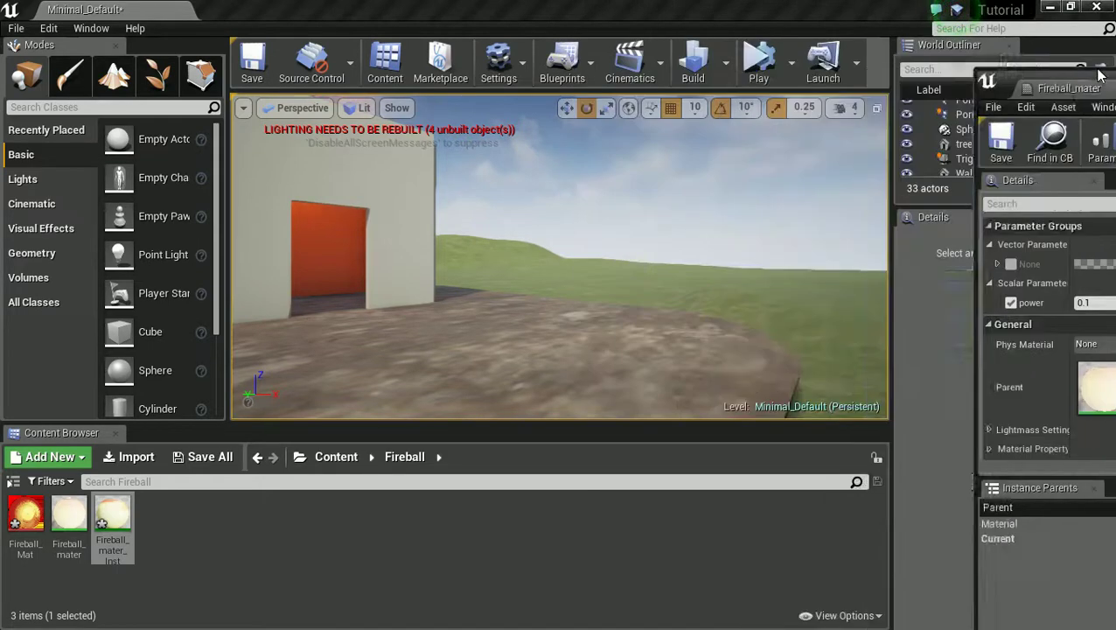
- Close the material instance editor and create an Actor blueprint named Fireball_BP in the Fireball folder
left_click(957, 70)
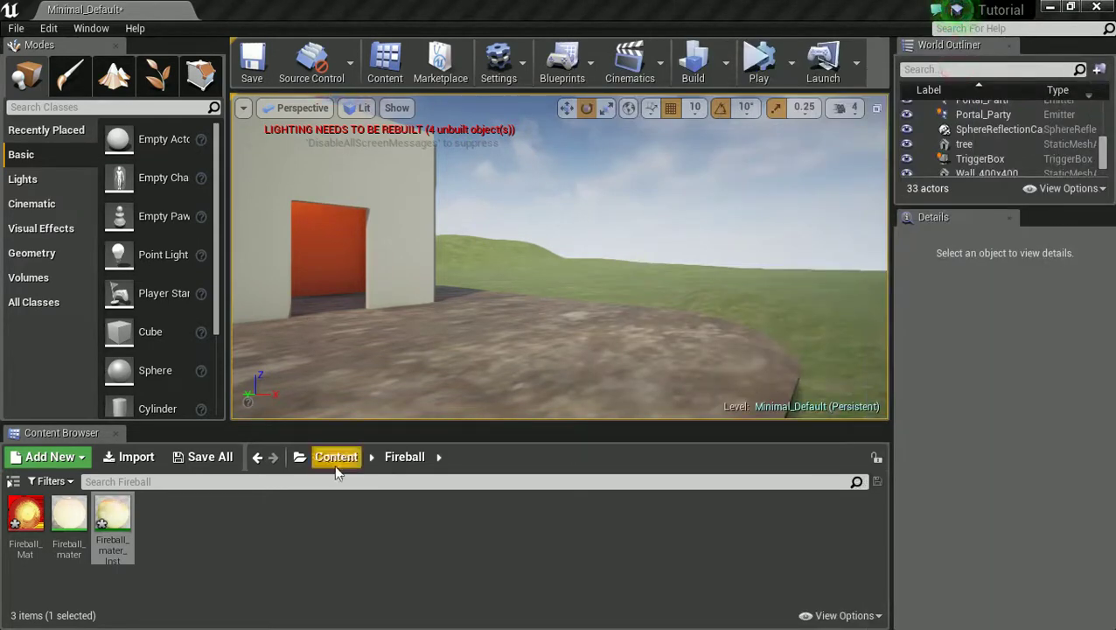
right_click(177, 539)
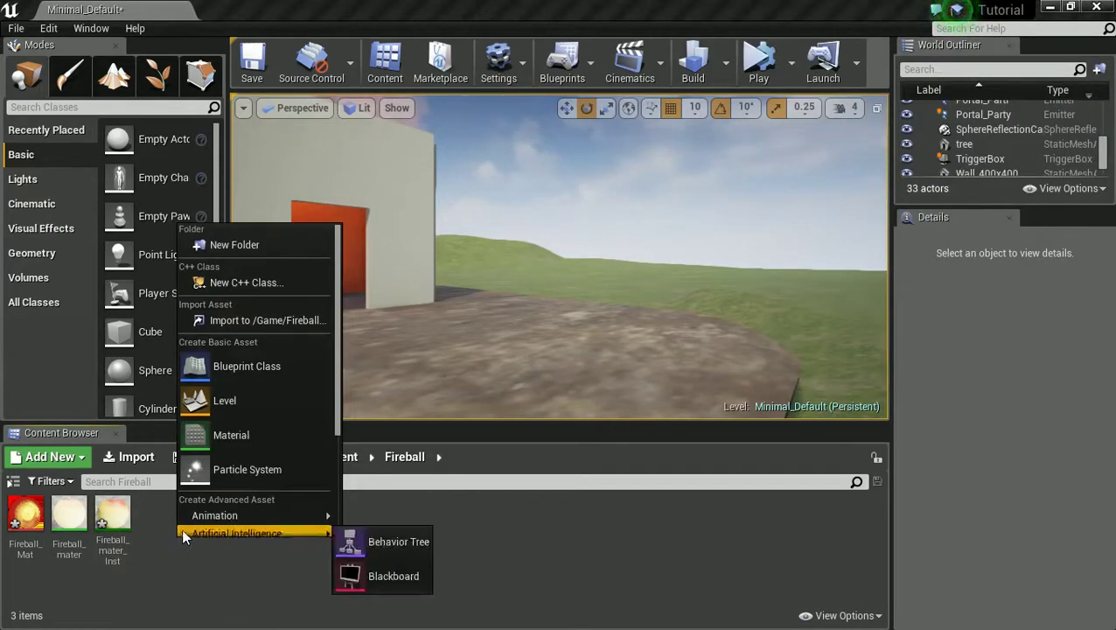
left_click(252, 368)
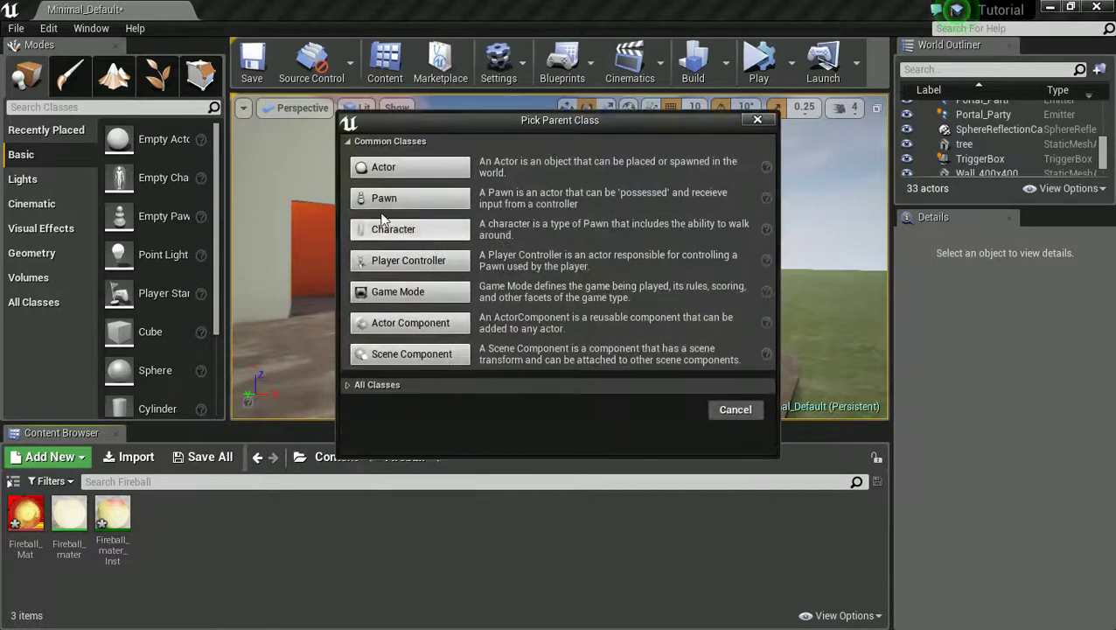
left_click(408, 167)
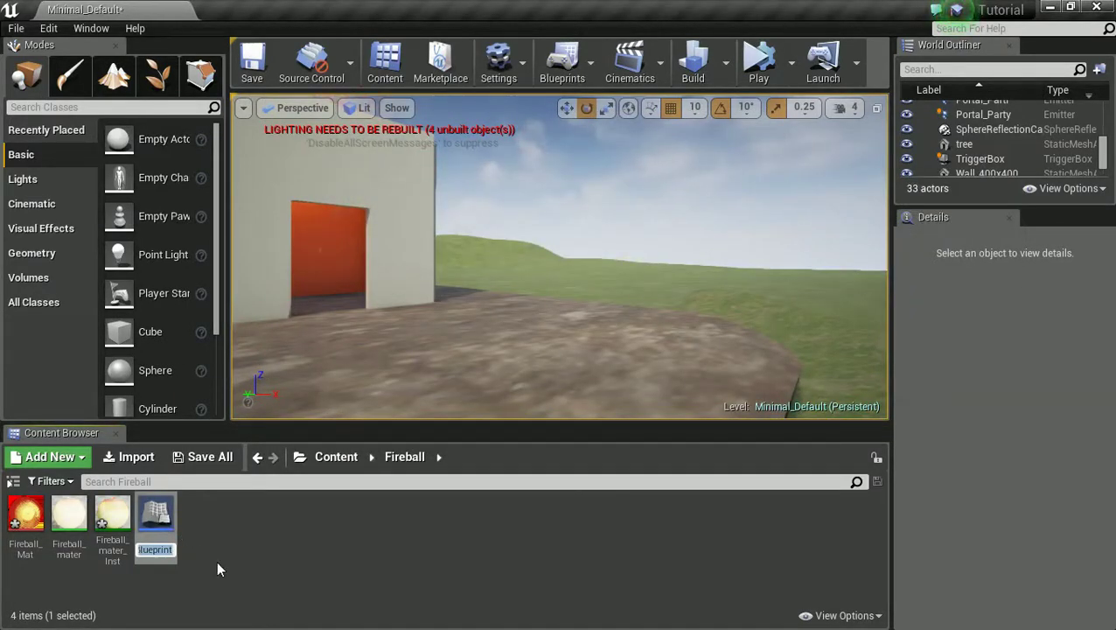
type("Fireb")
type("all_BP")
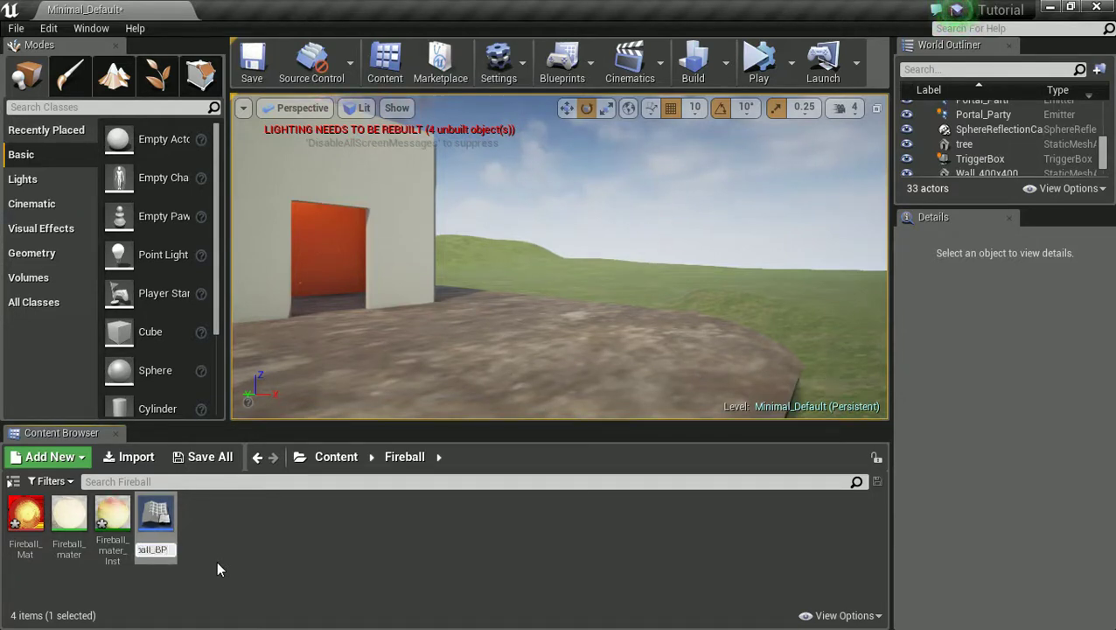
key("Return")
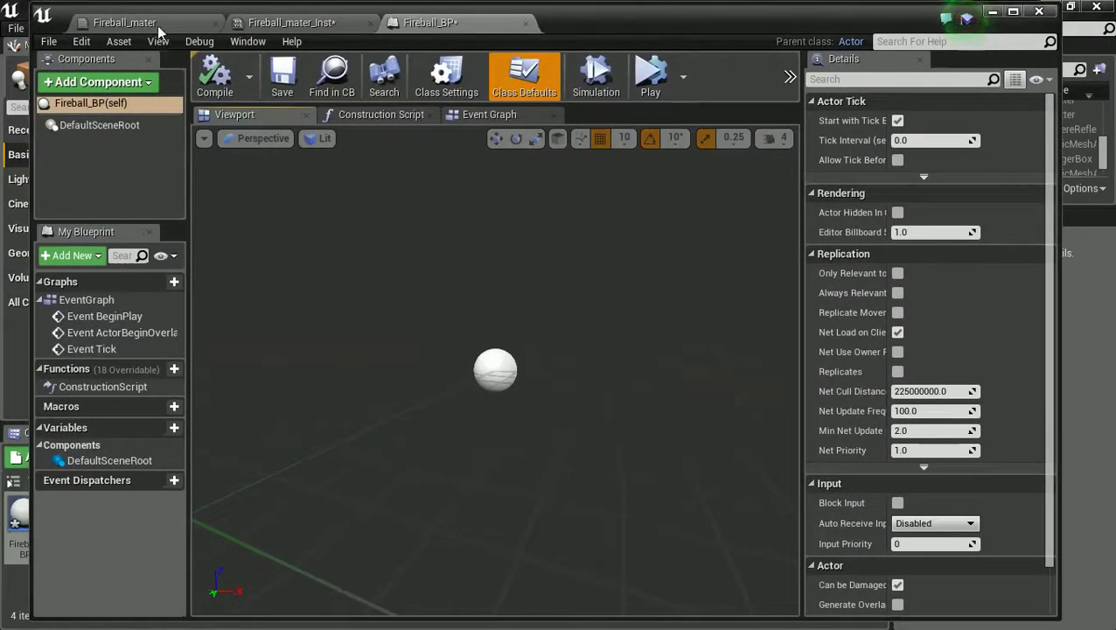
- Add a component named StaticMesh to Fireball_BP and set its mesh to Shape_Sphere
left_click(104, 86)
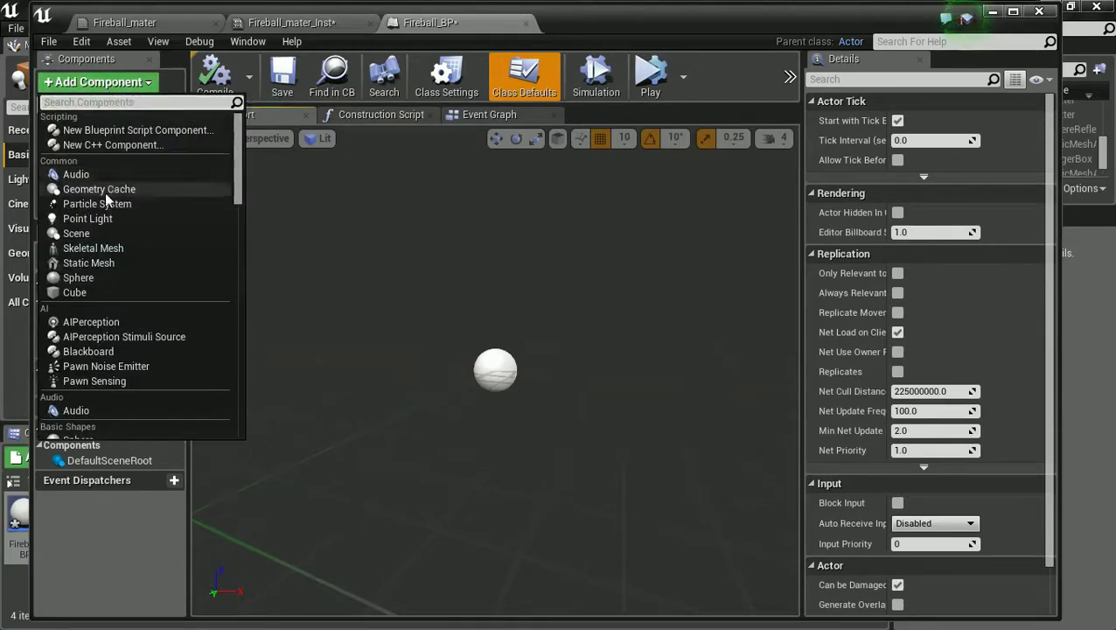
left_click(111, 261)
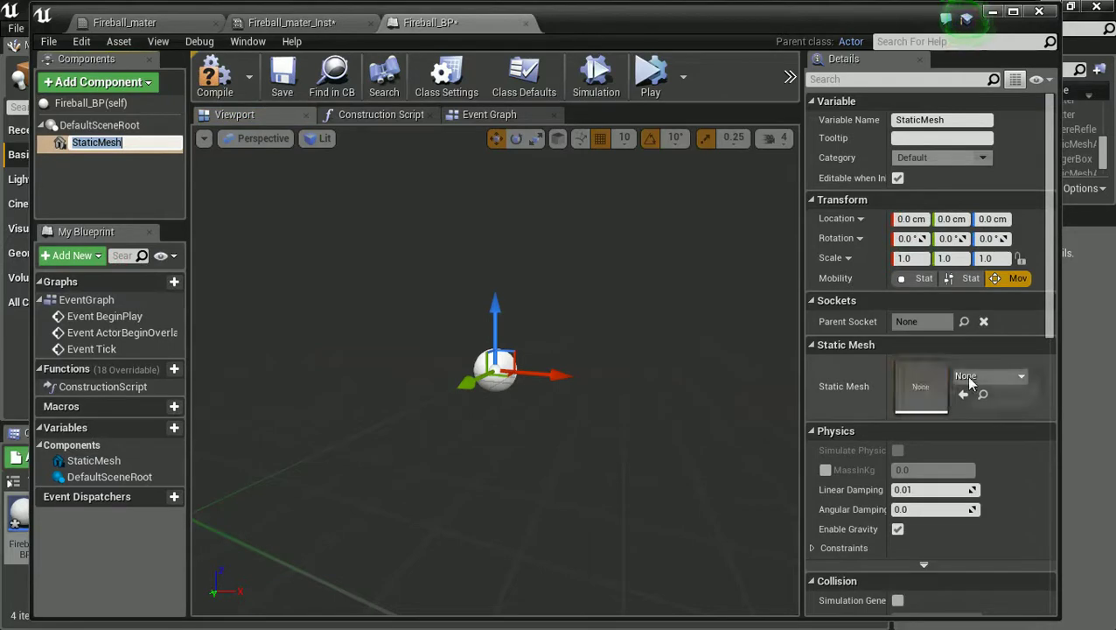
key("Return")
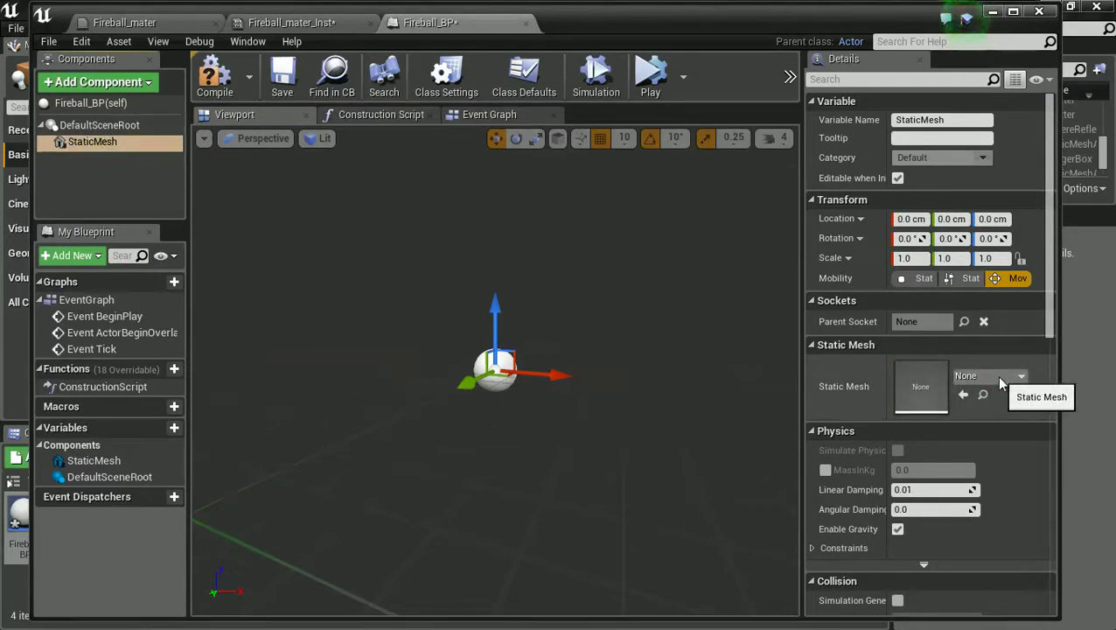
left_click(1020, 377)
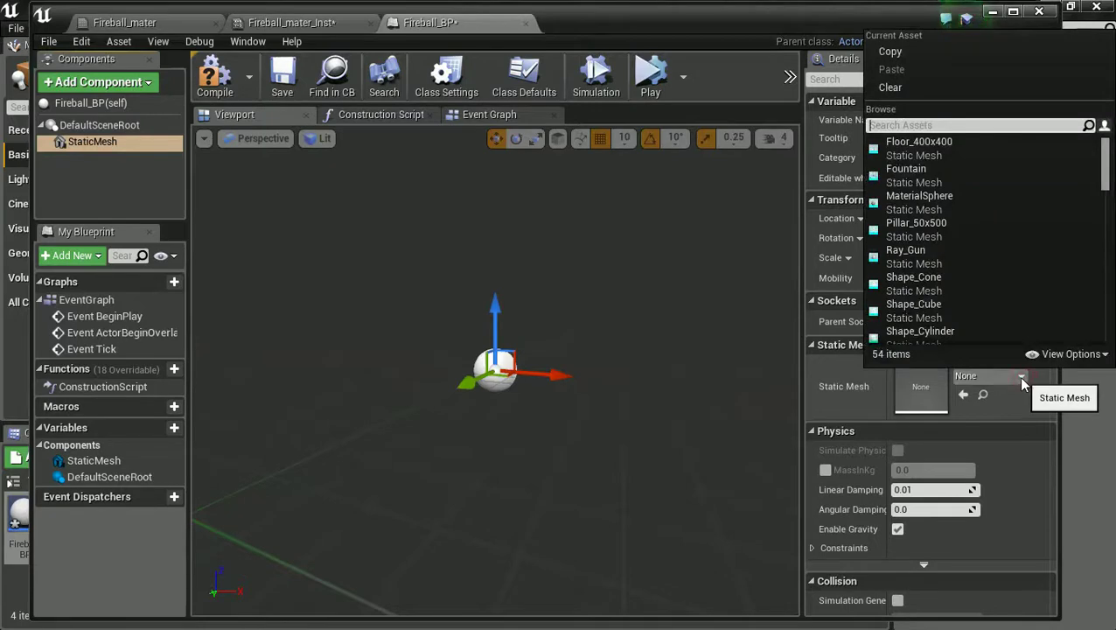
type("sphere")
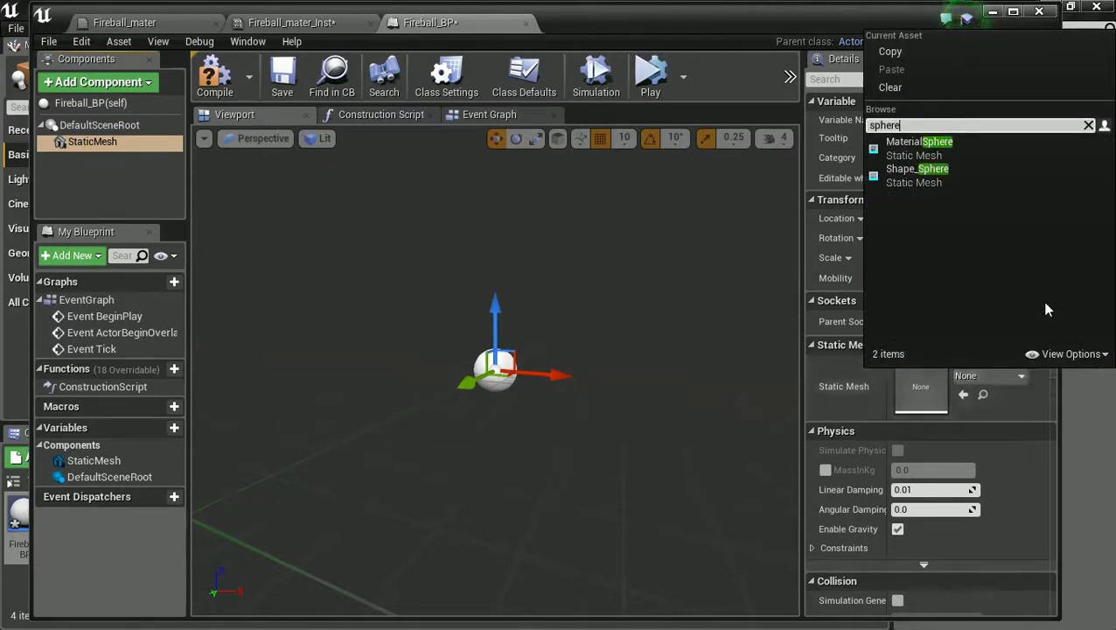
left_click(923, 175)
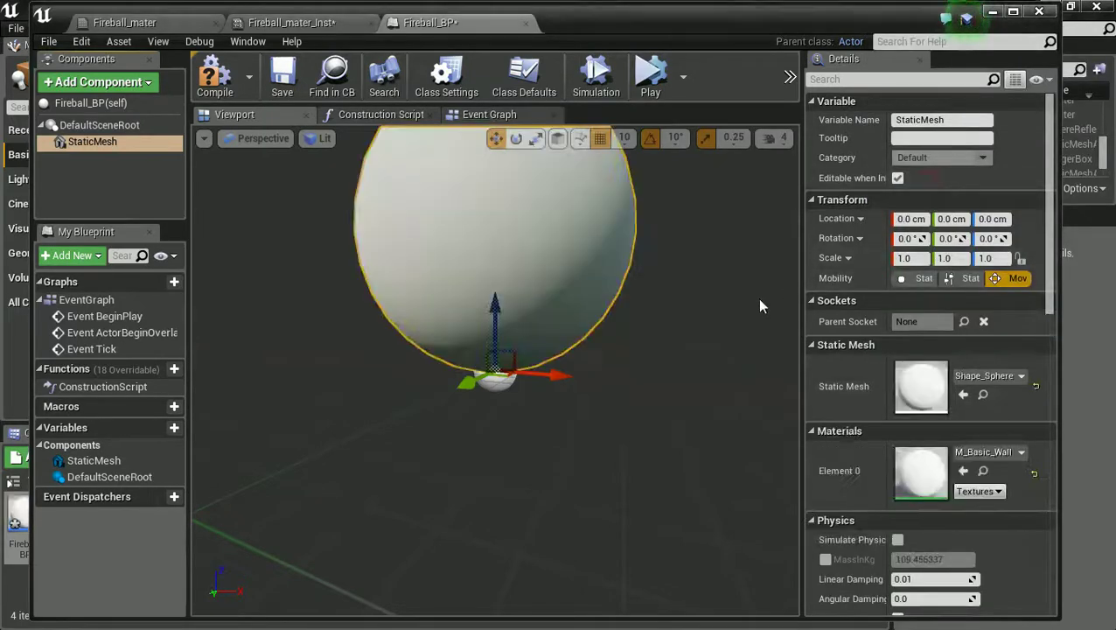
- Assign Fireball_mater_Inst to the sphere's Element 0 material slot
mouse_move(709, 306)
right_mouse_down()
mouse_move(710, 361)
mouse_move(700, 259)
mouse_move(707, 299)
right_mouse_up()
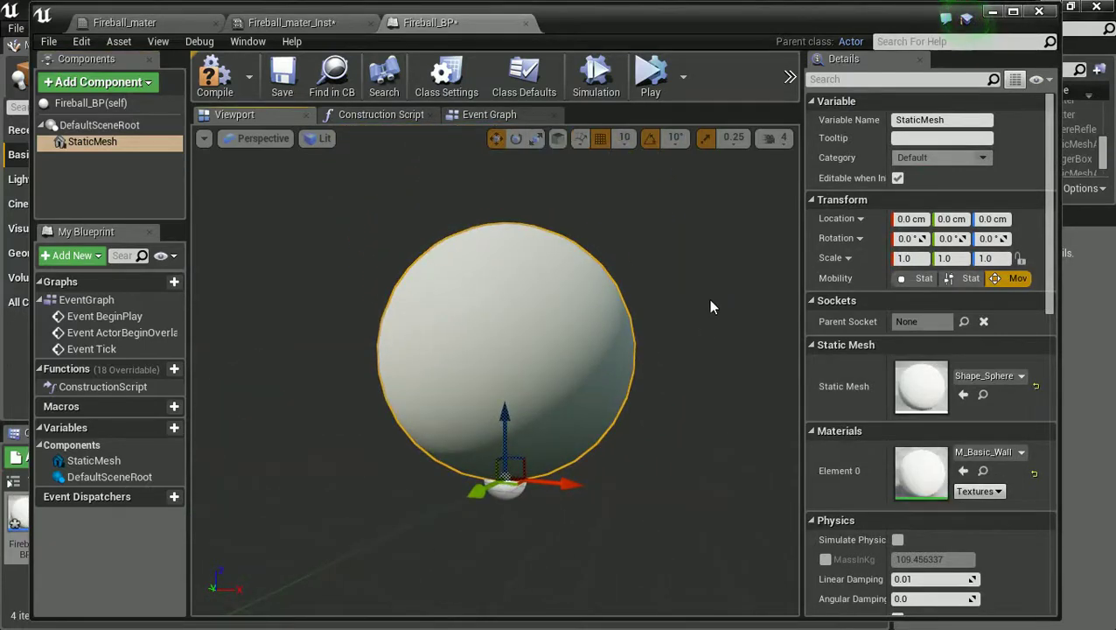
left_click_drag(662, 19, 754, 22)
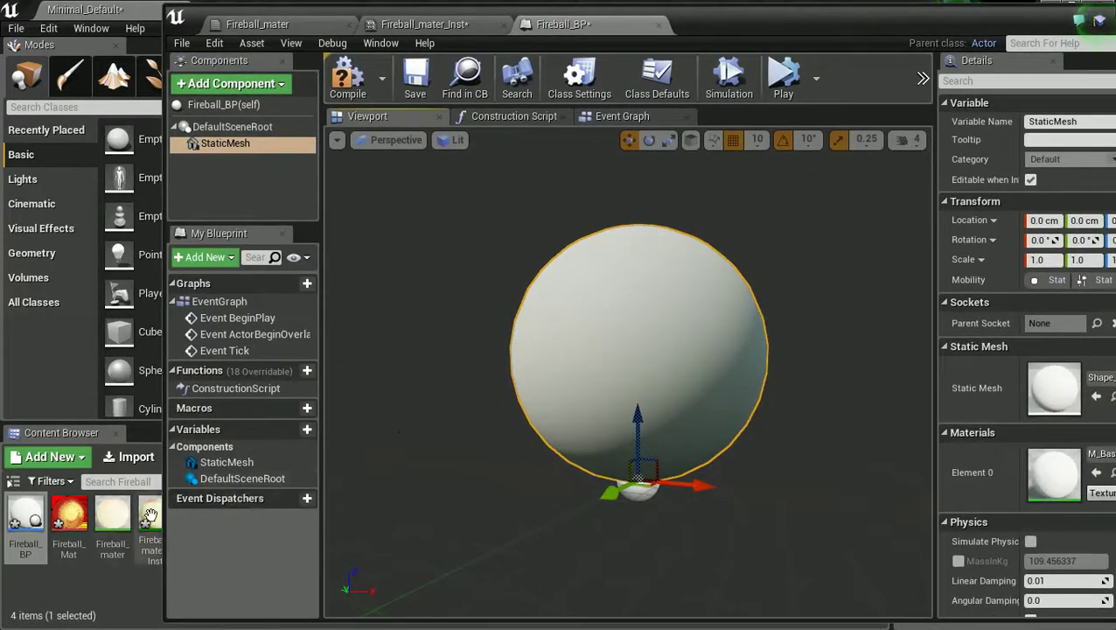
left_click_drag(151, 525, 1046, 473)
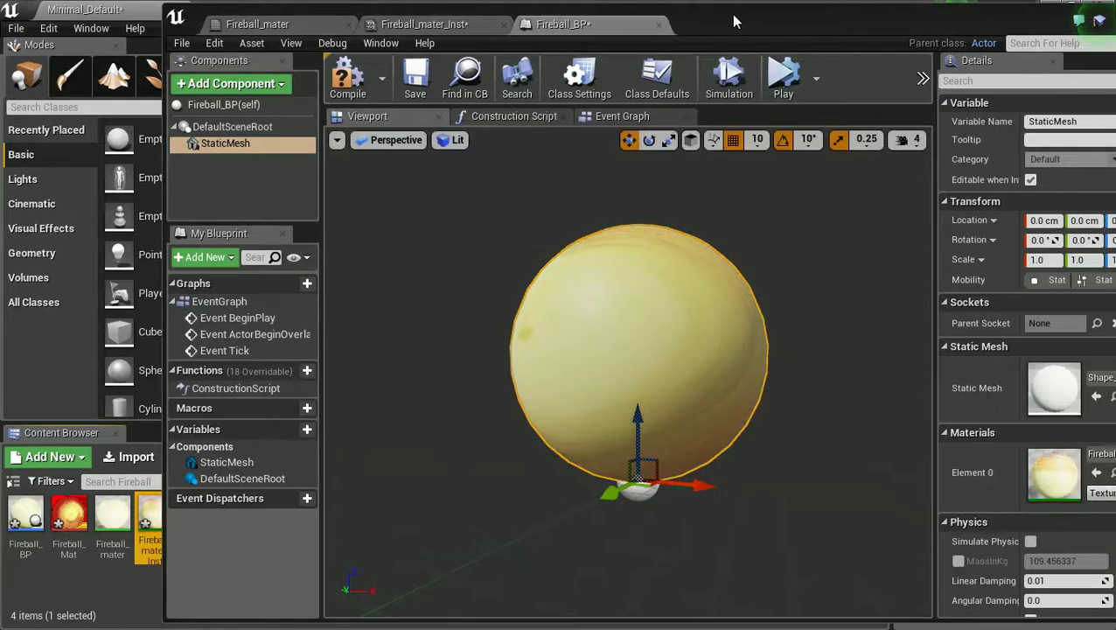
left_click_drag(734, 21, 691, 18)
left_click_drag(484, 279, 563, 342)
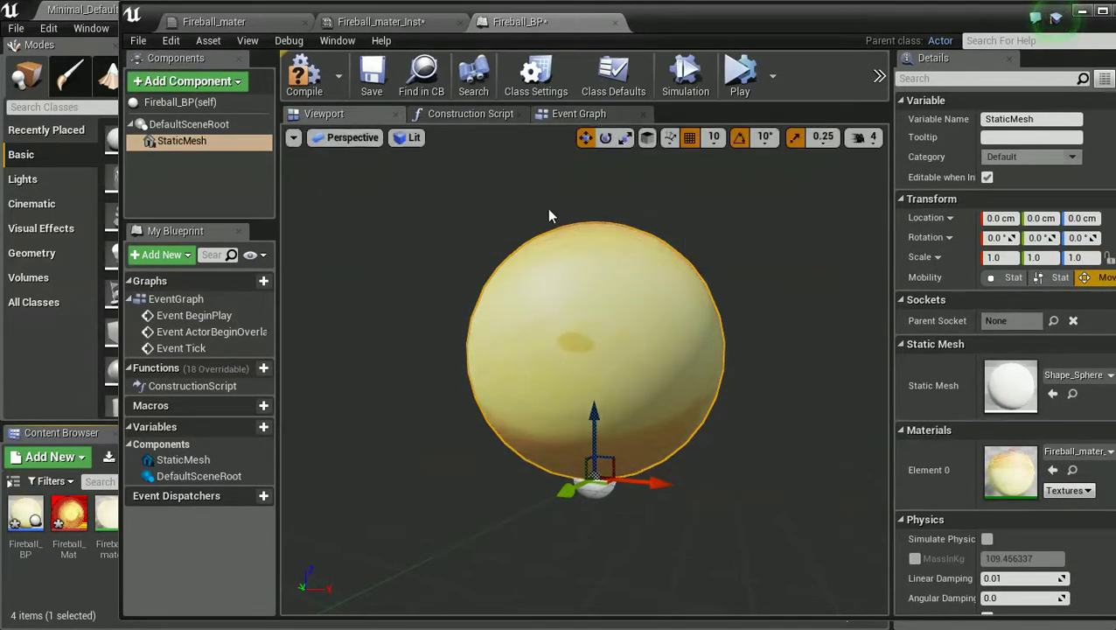
- In the Event Graph, add a Set Scalar Parameter Value on Materials node for StaticMesh
left_click(584, 115)
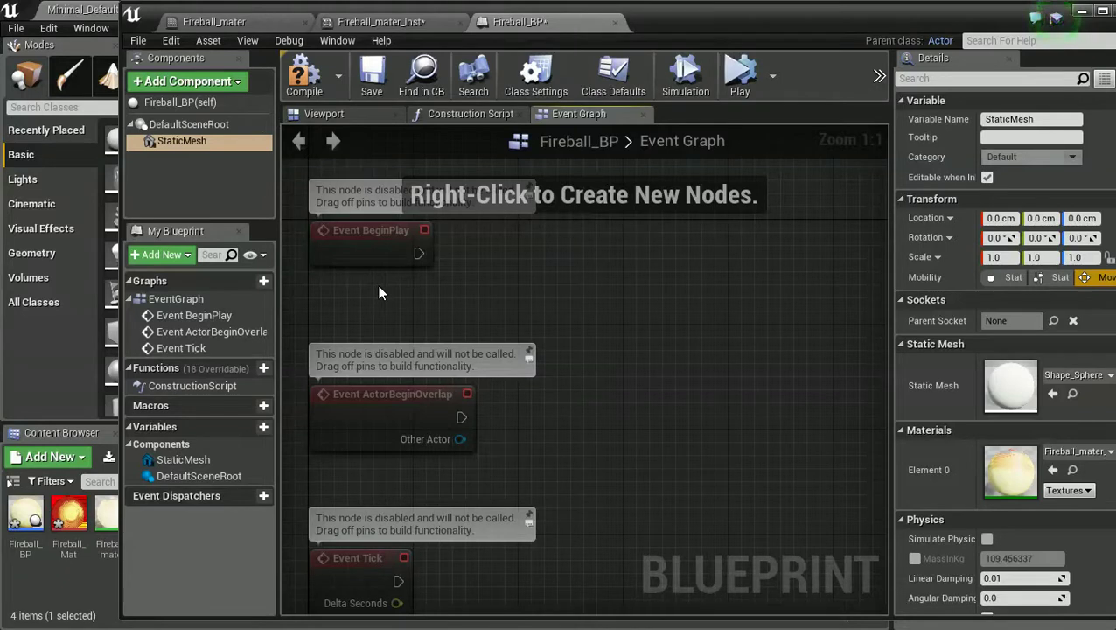
right_click(552, 265)
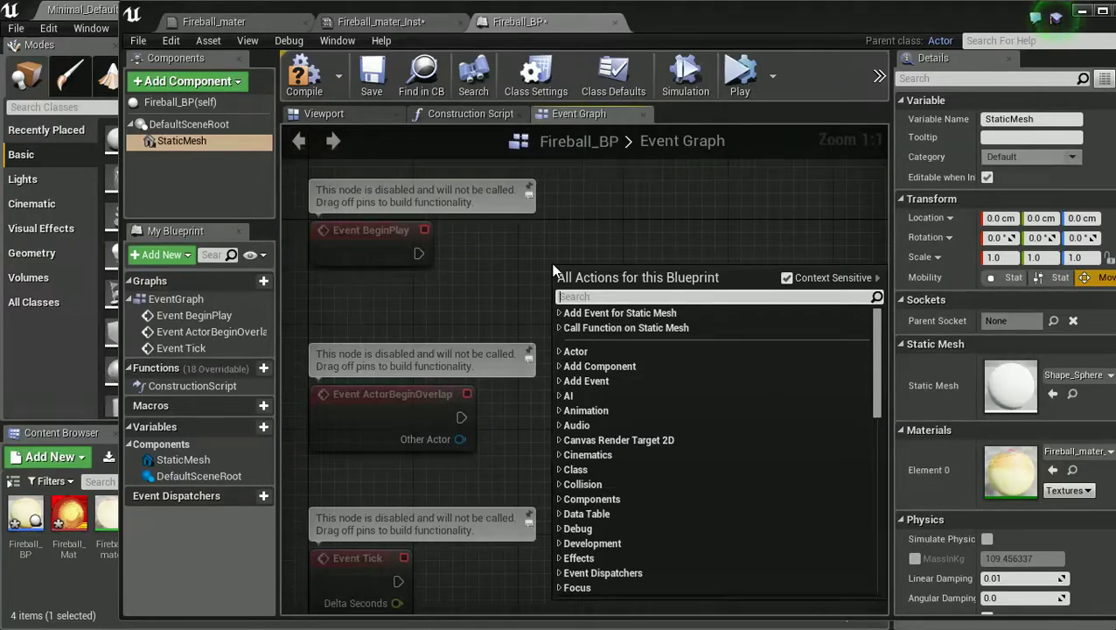
type("se")
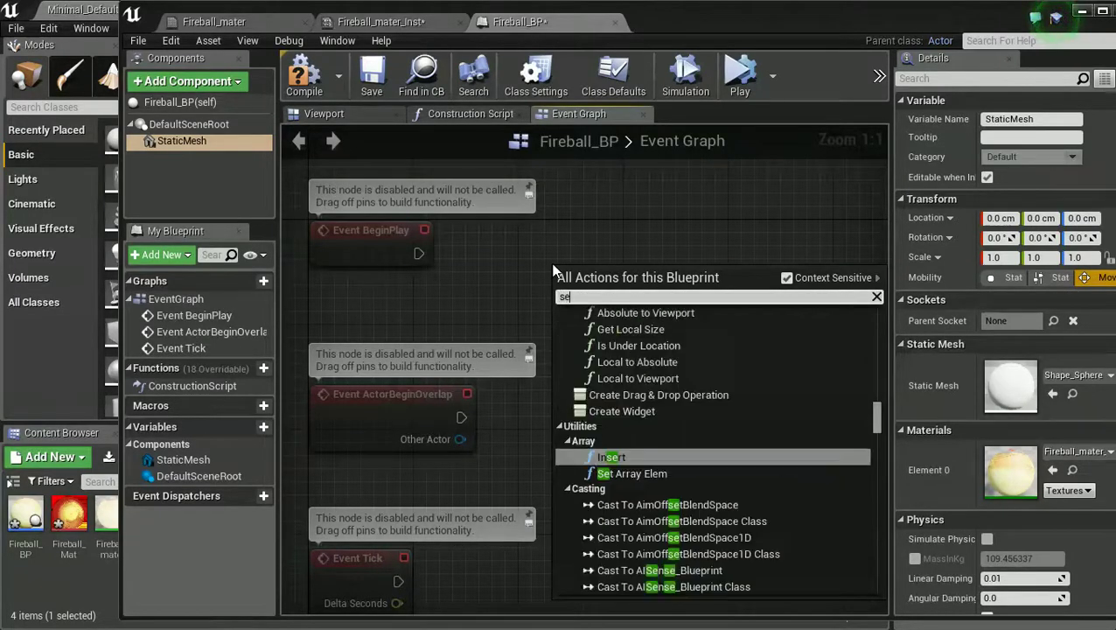
type("tscal")
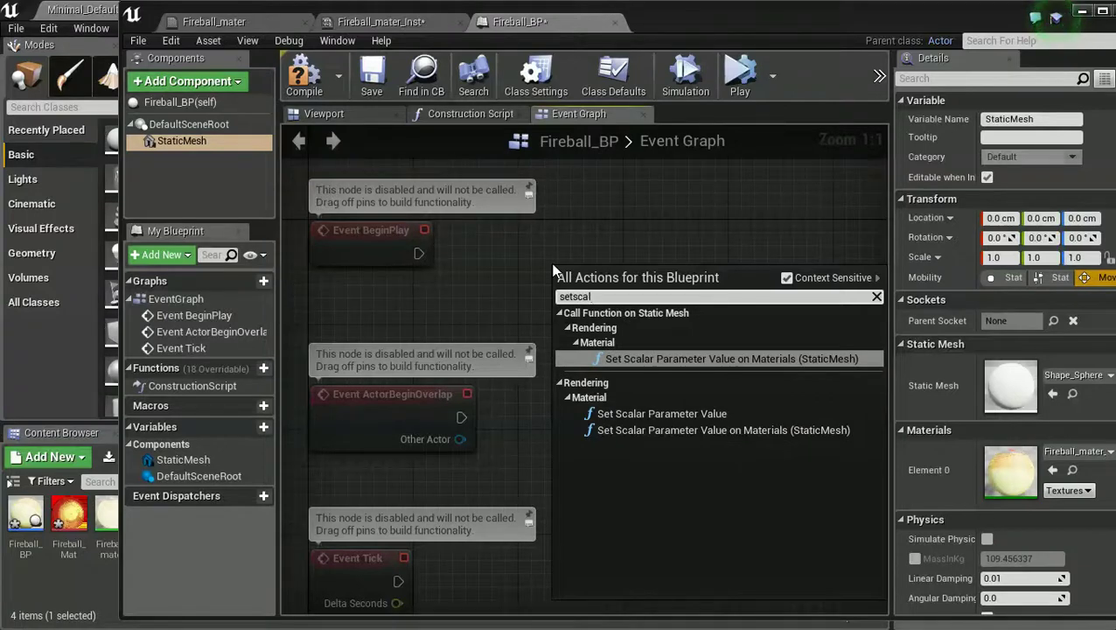
key("Return")
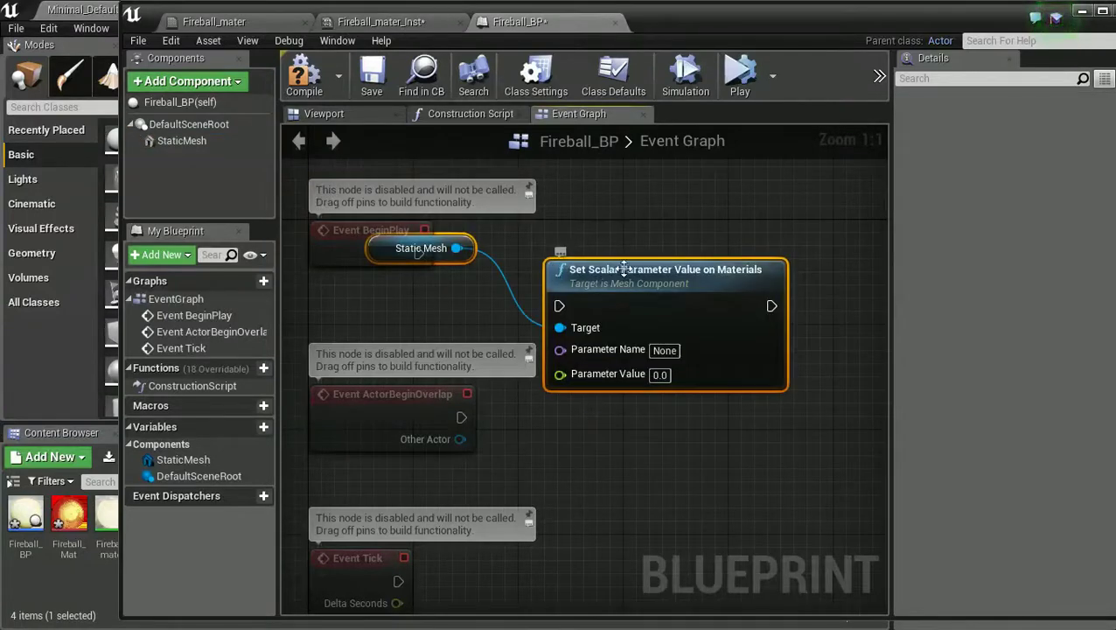
- Arrange the new node and mesh getter, and widen the graph area by shrinking Details
left_click_drag(623, 268, 799, 291)
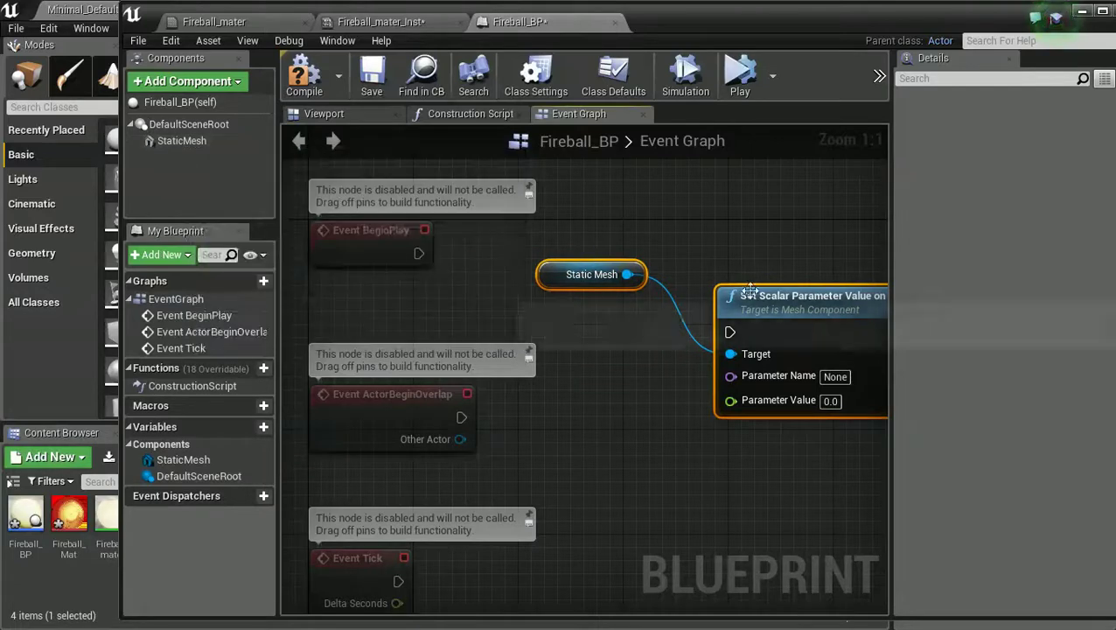
scroll(751, 291, "down", 1)
right_click_drag(751, 291, 649, 280)
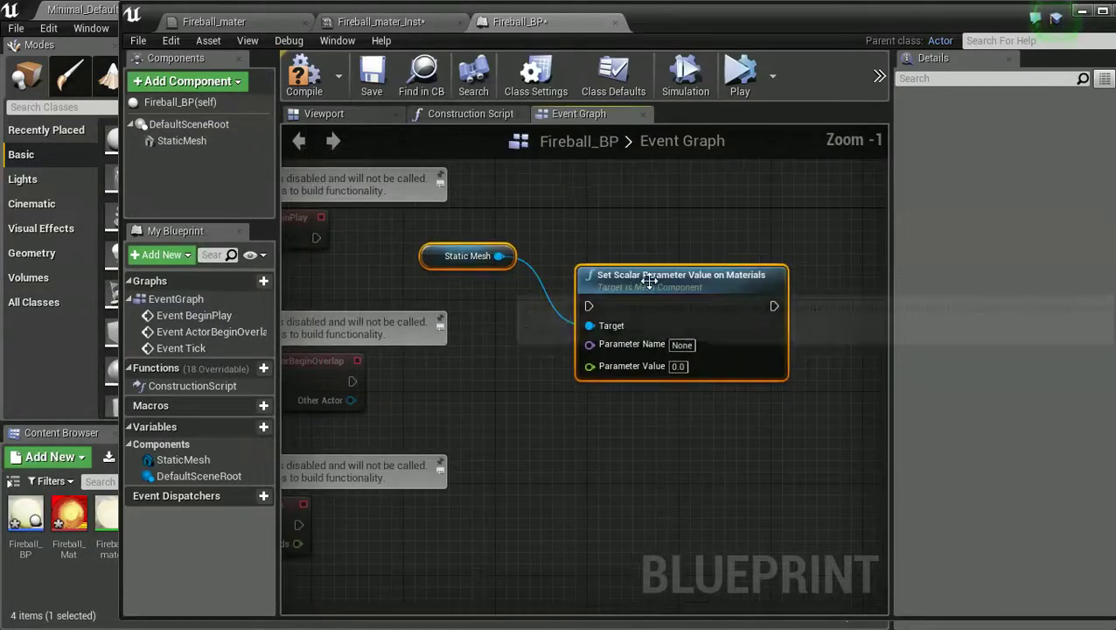
left_click_drag(649, 280, 706, 291)
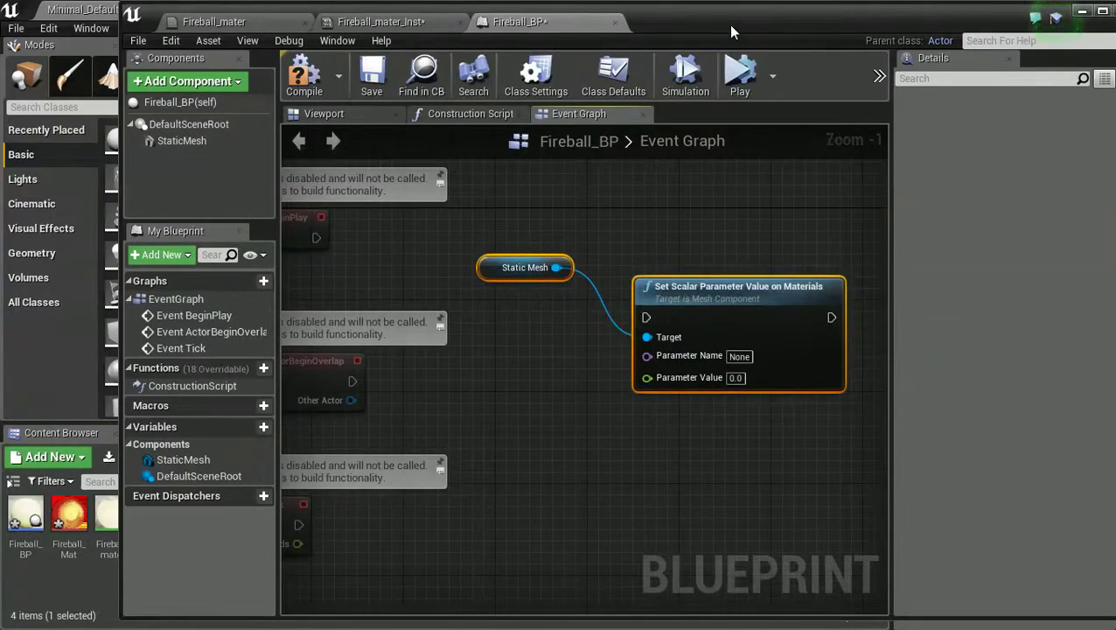
left_click_drag(731, 27, 633, 34)
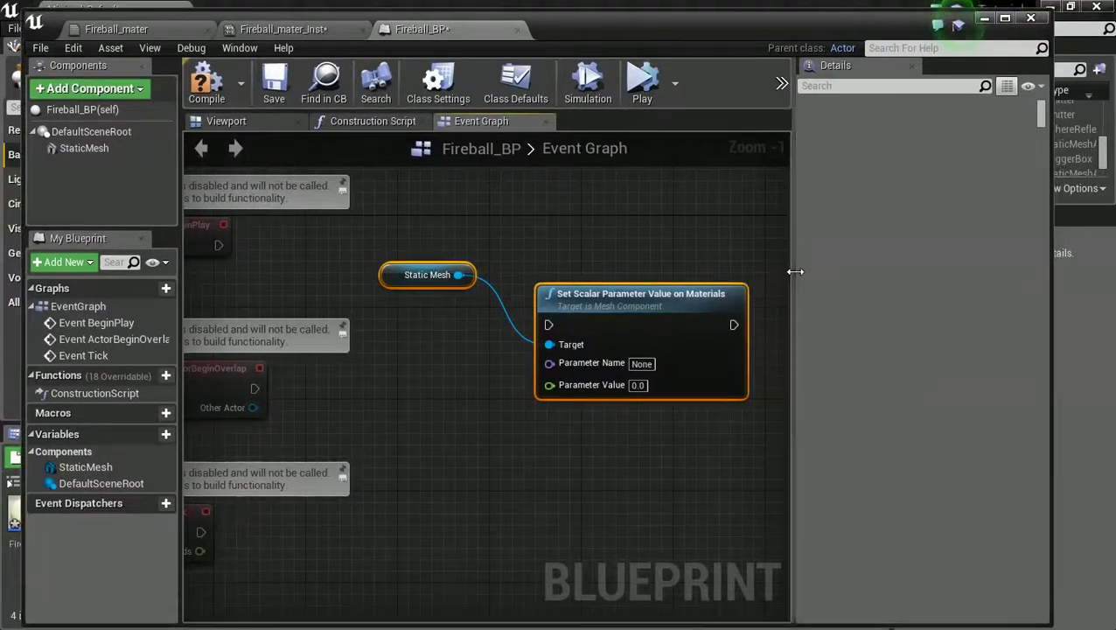
left_click_drag(792, 268, 984, 262)
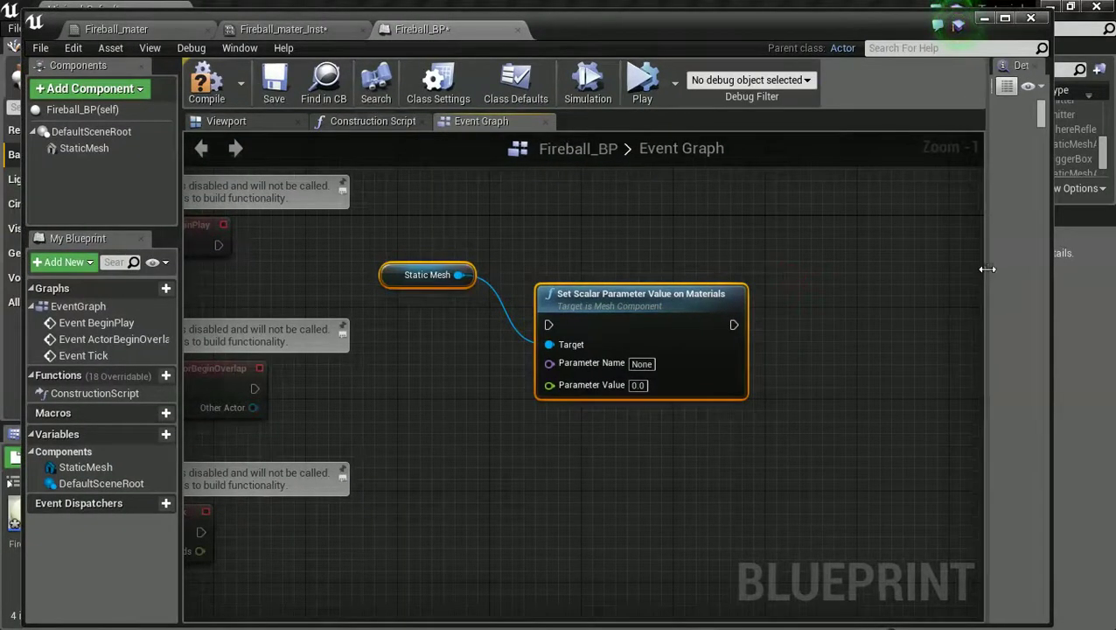
key("Home")
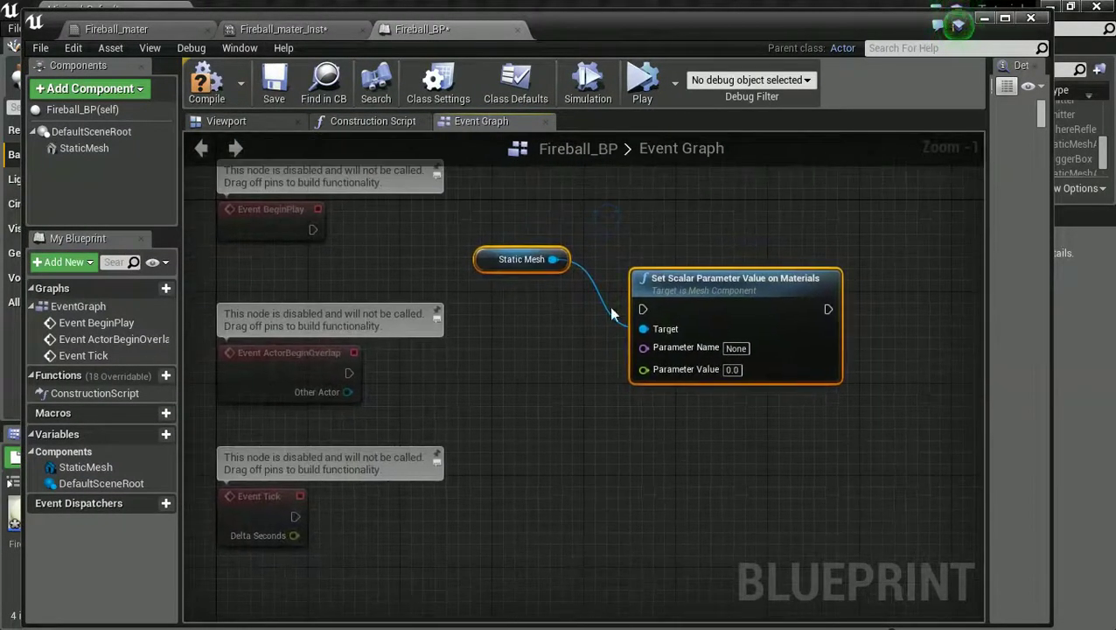
right_click(582, 407)
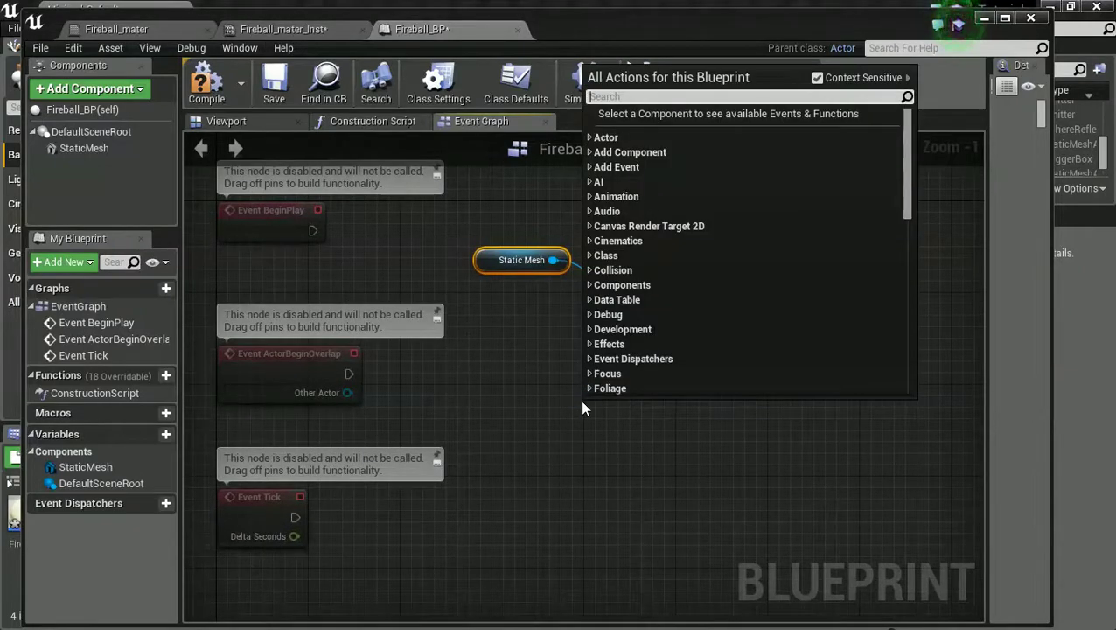
- Add a Timeline node to the graph, keeping the default name Timeline_0
type("time")
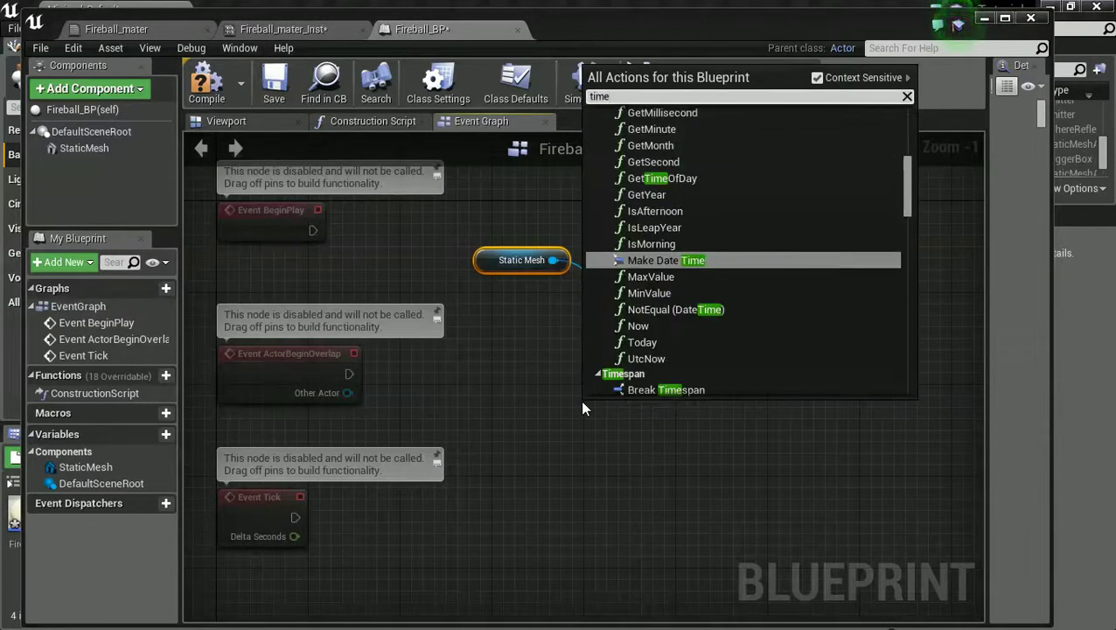
type("lin")
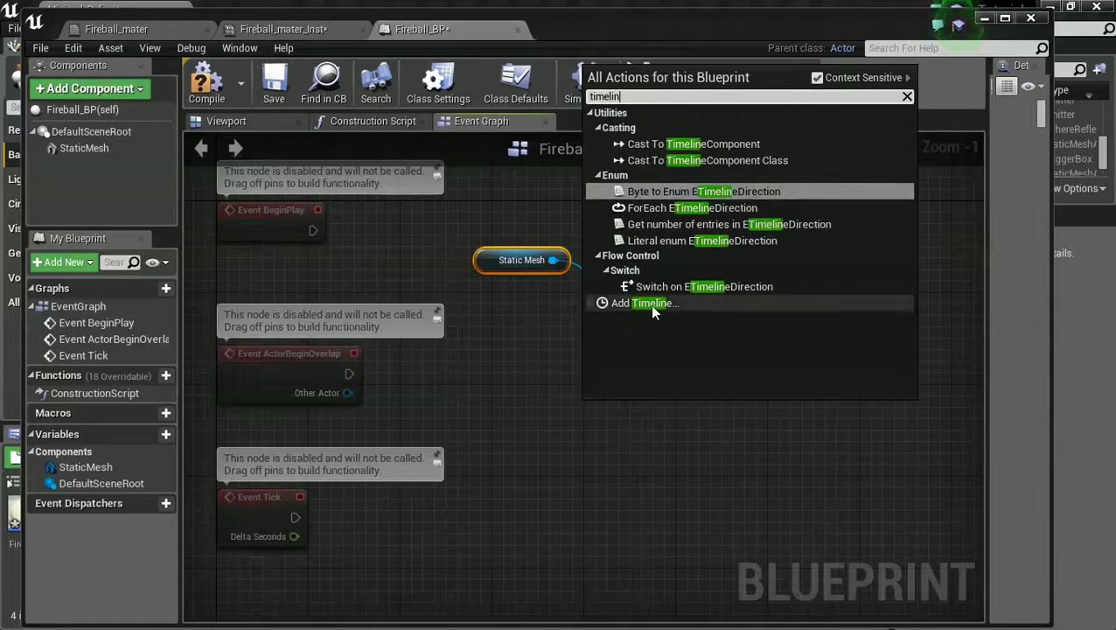
left_click(628, 304)
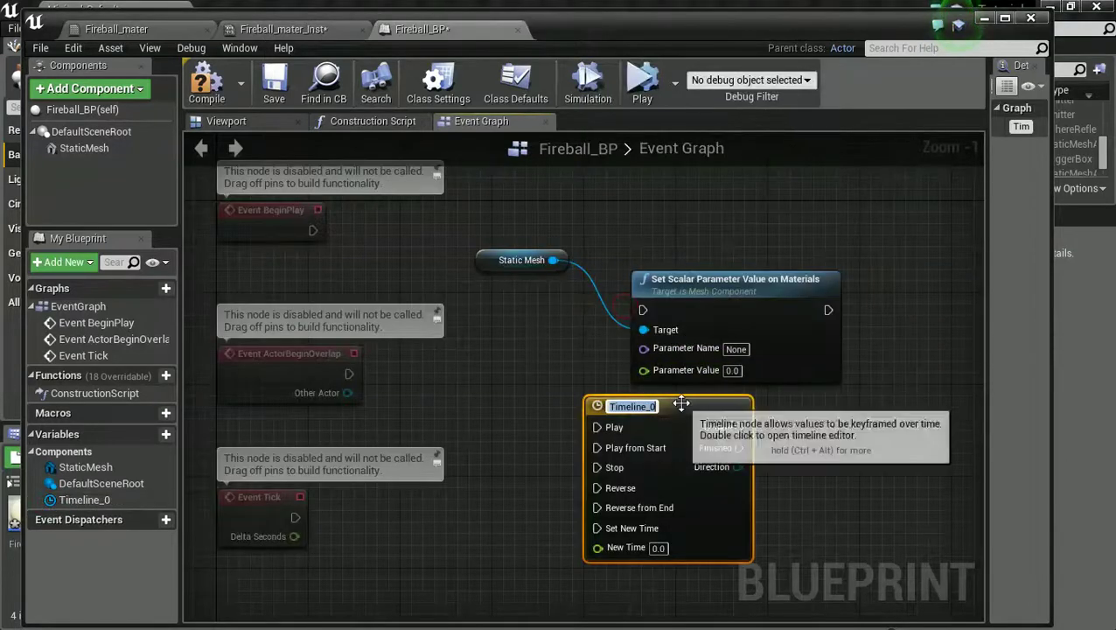
left_click_drag(218, 198, 598, 415)
left_click(544, 398)
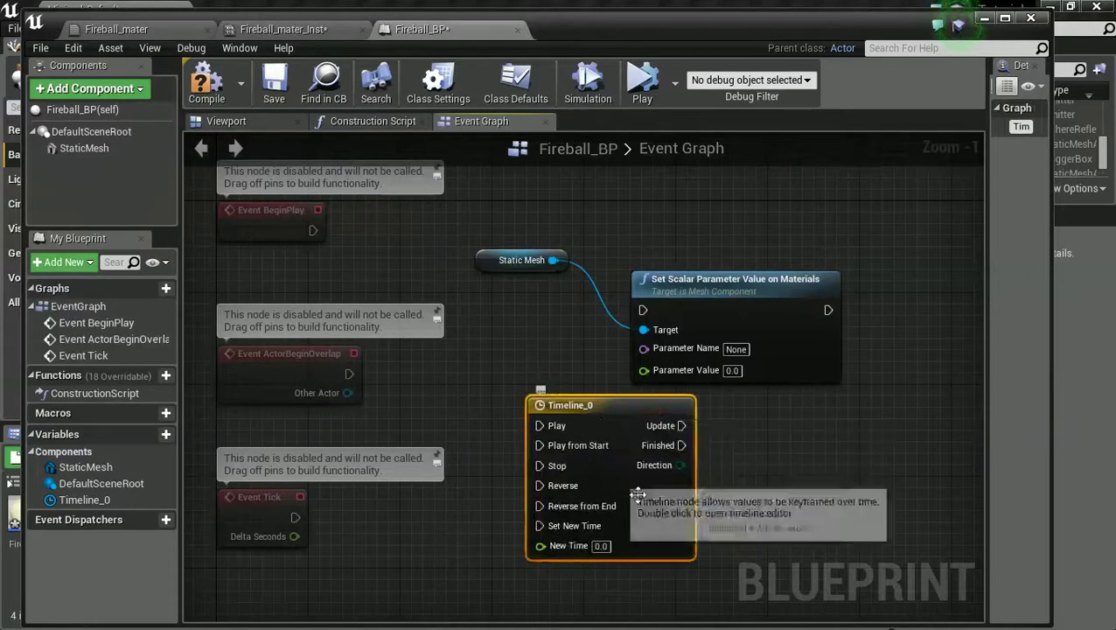
left_click(573, 405)
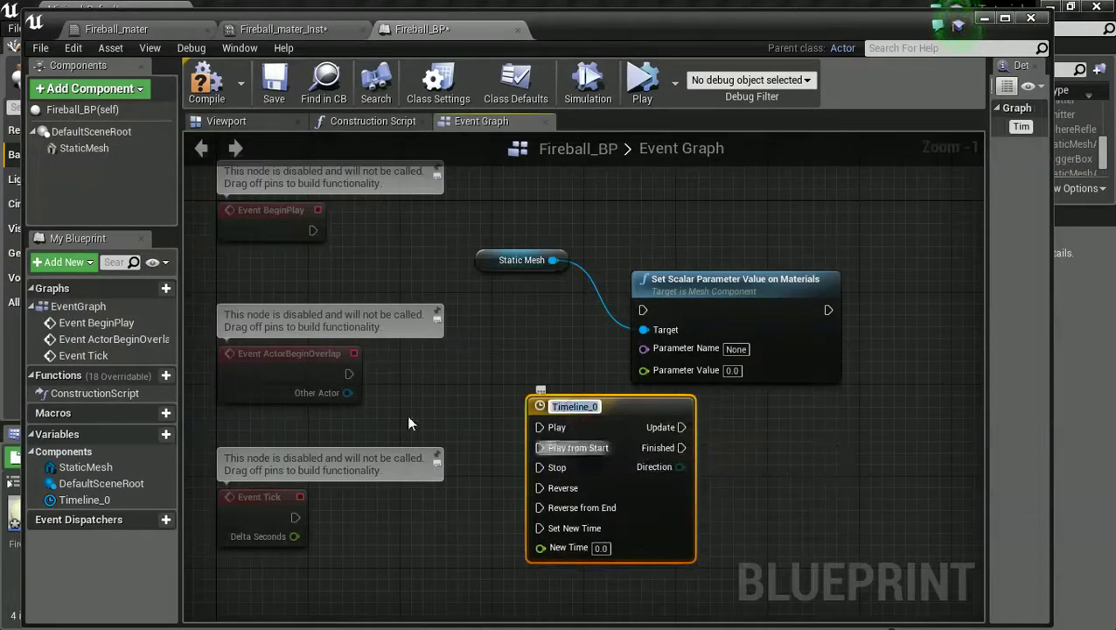
- Add float track NewTrack_0 to Timeline_0 with keys near 0, 0.17, 0.32, 0.51, 1.27 and 1.8
double_click(77, 502)
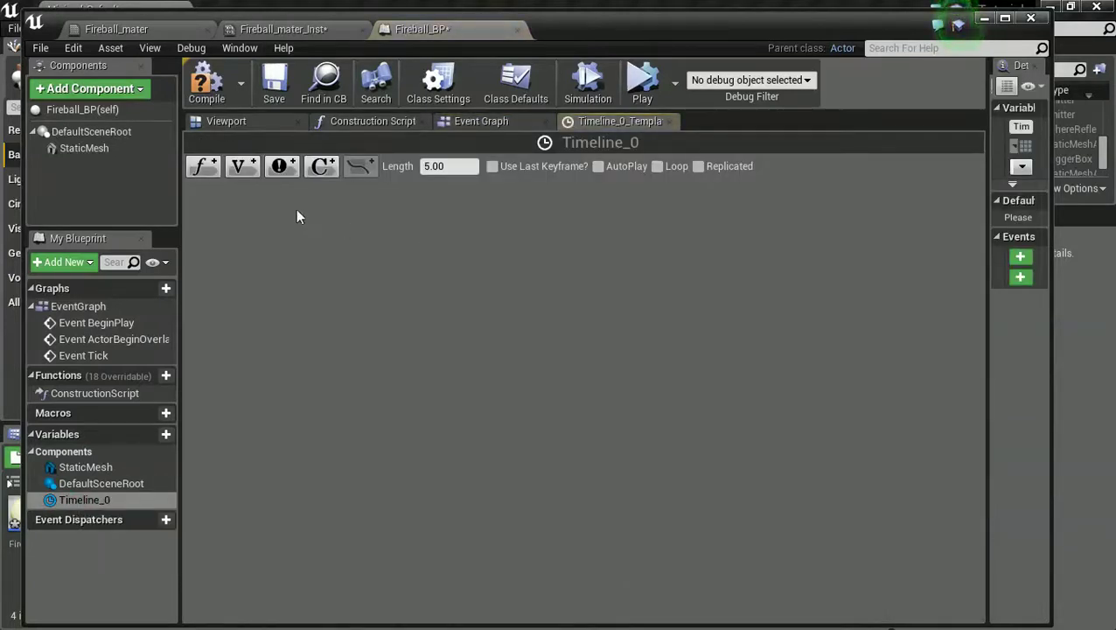
left_click(203, 166)
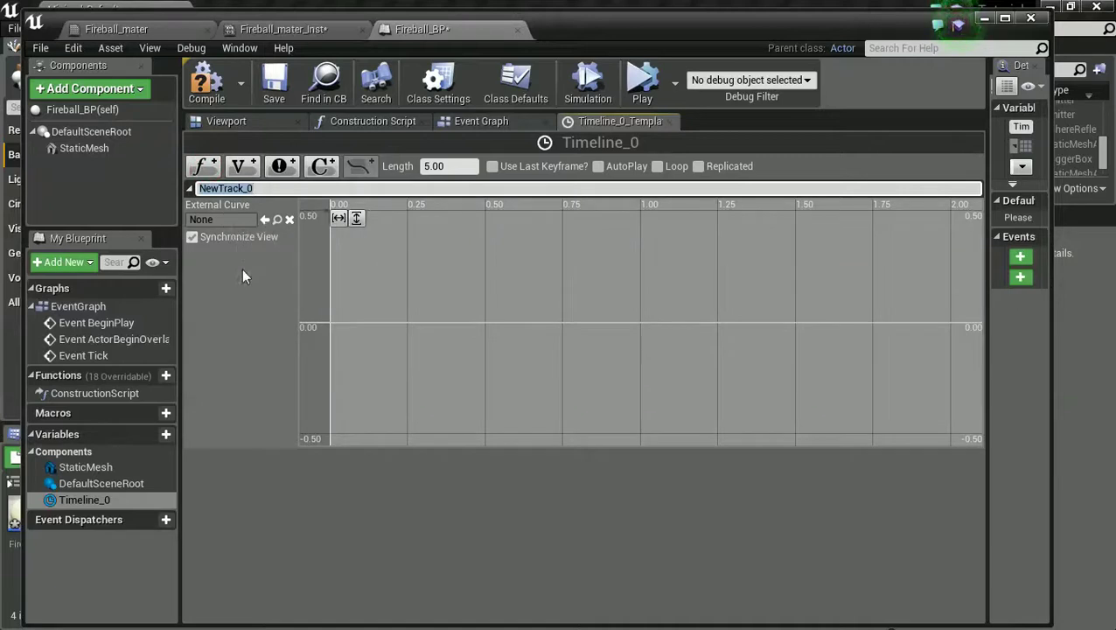
left_click(255, 280)
left_click(340, 321, "shift")
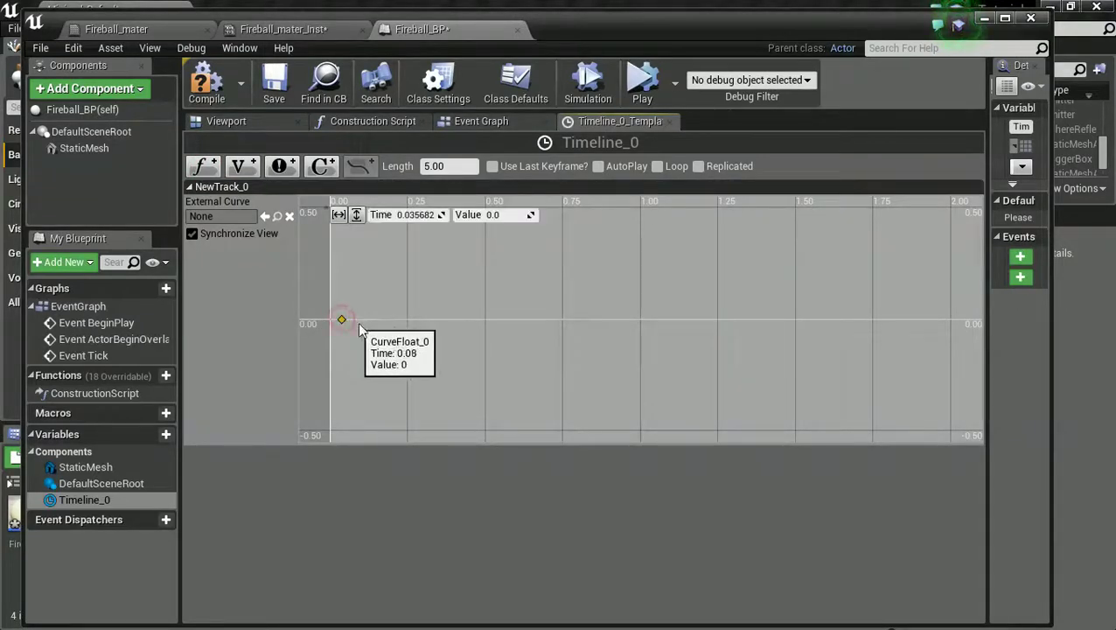
left_click(384, 318, "shift")
left_click(429, 319, "shift")
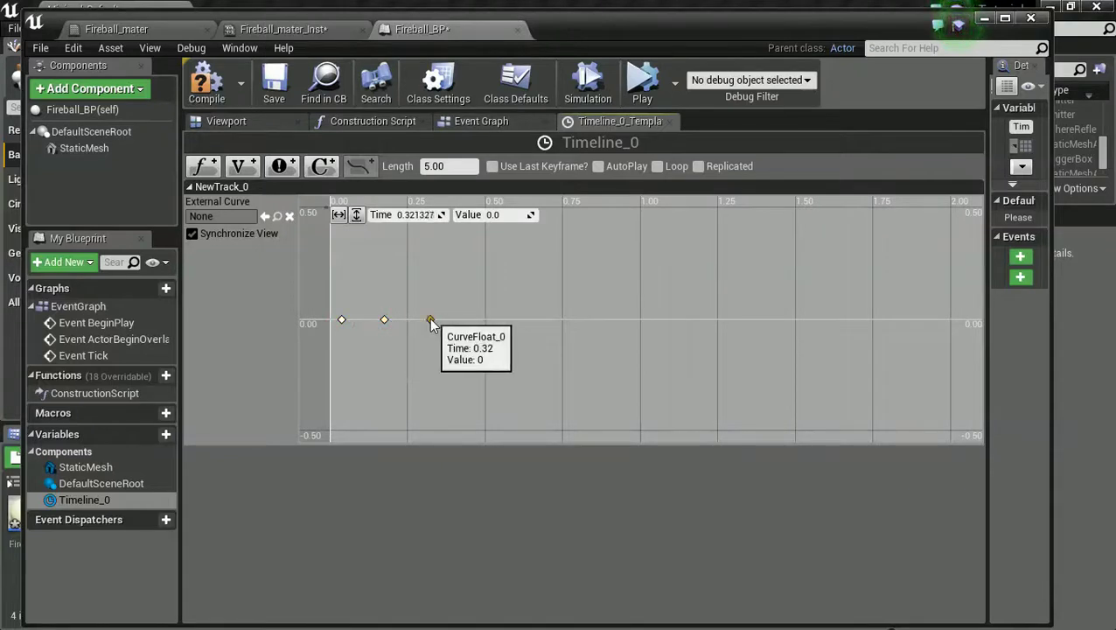
left_click(488, 319, "shift")
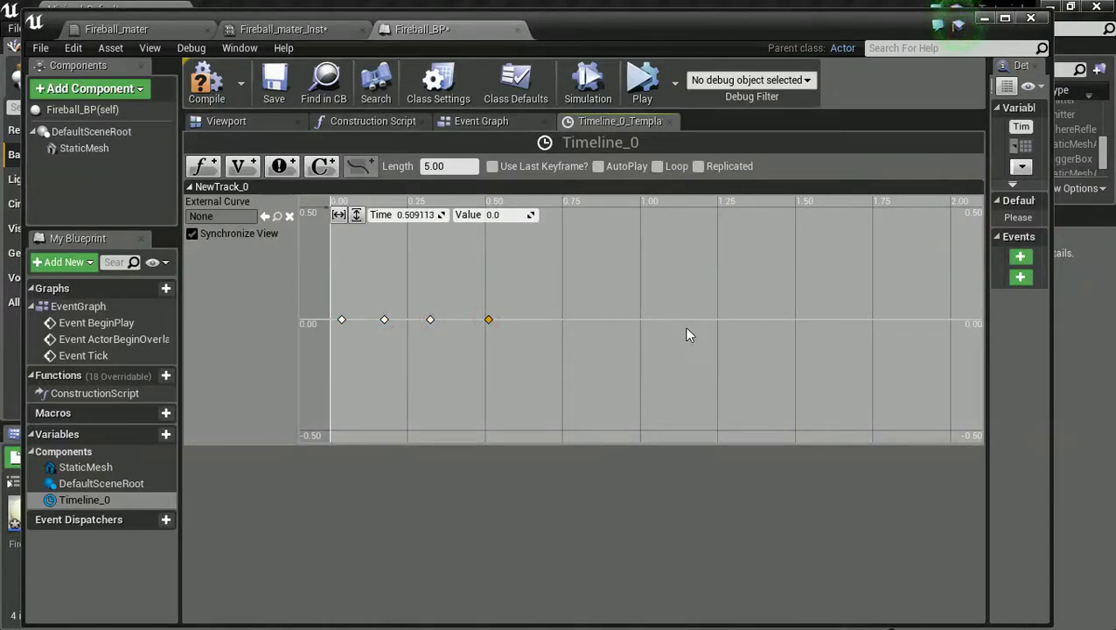
left_click(894, 319, "shift")
left_click(723, 319, "shift")
- Raise the key near 0.5 to about 0.26 and lift the other keys slightly above zero
left_click_drag(488, 319, 517, 261)
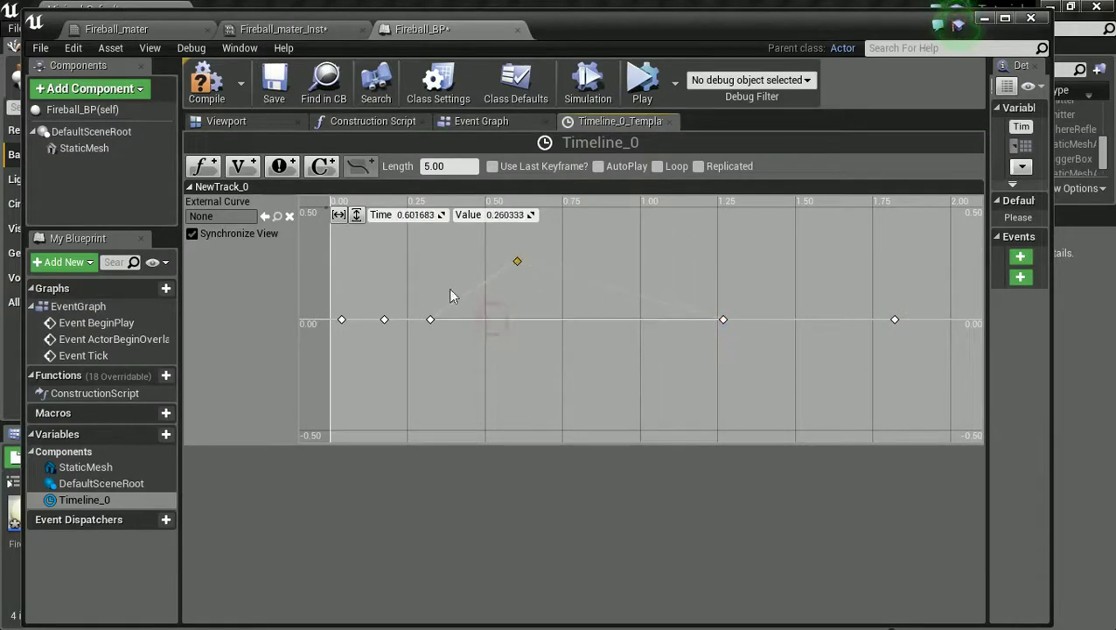
left_click(343, 320)
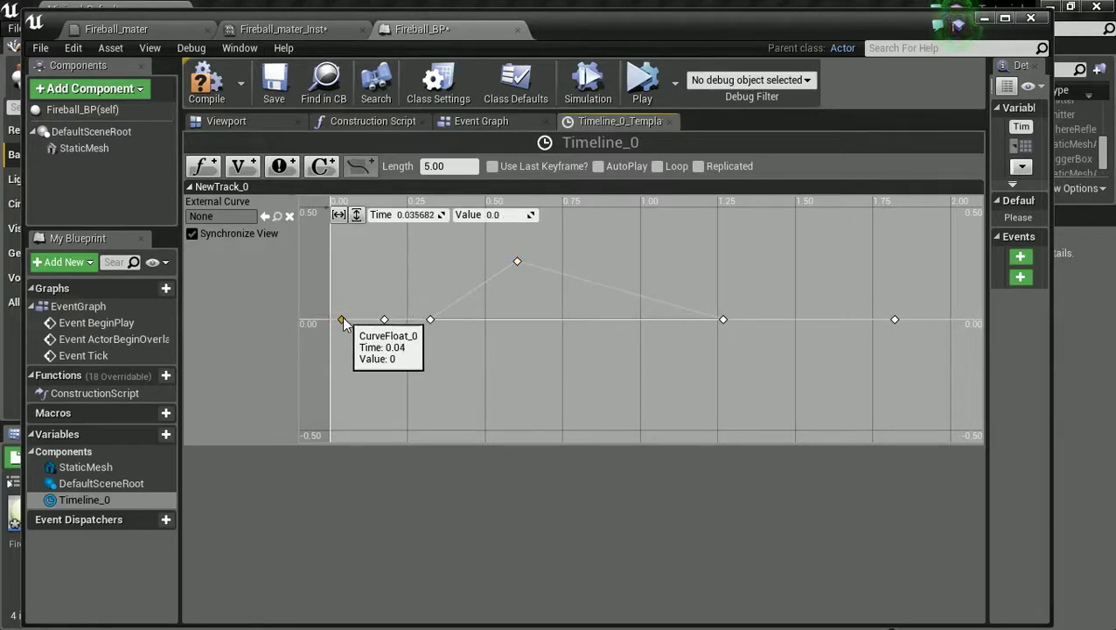
left_click_drag(342, 316, 378, 259)
left_click_drag(429, 315, 425, 307)
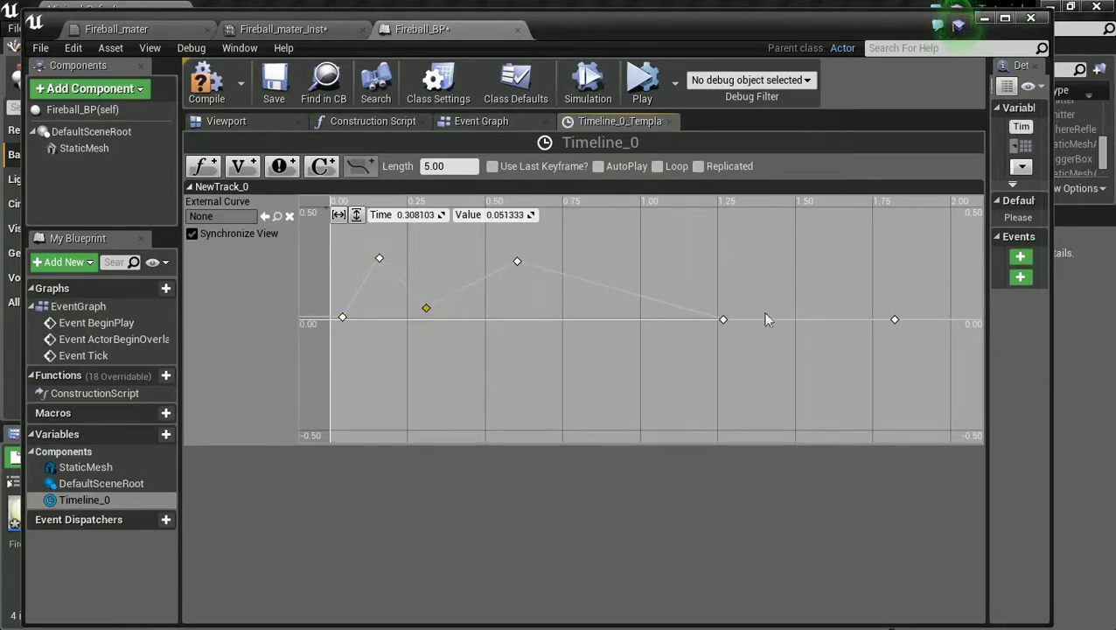
left_click_drag(721, 316, 721, 313)
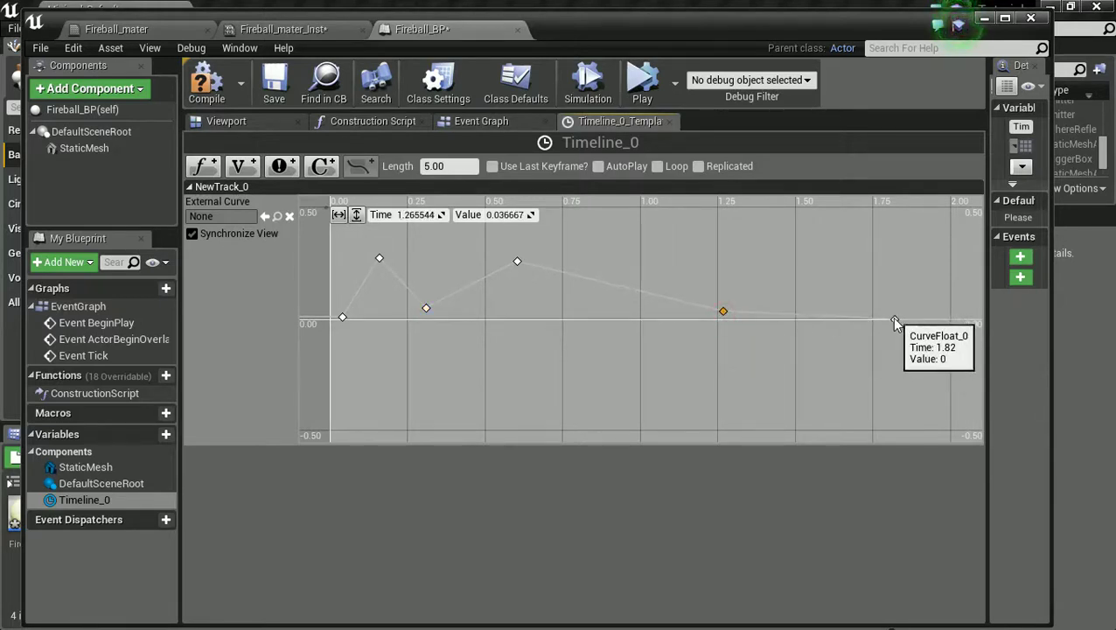
left_click_drag(894, 319, 892, 318)
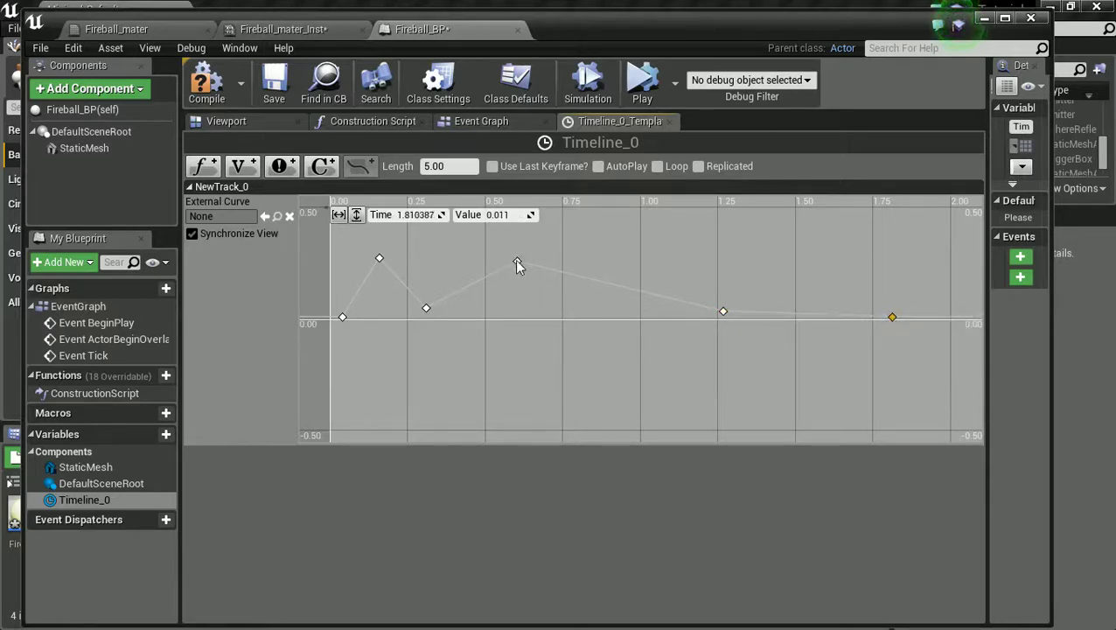
- Shape the zigzag: peak 0.4 near 0.97, keys at 1.49, 1.31 (0.19) and 0.6 (0.099)
left_click_drag(516, 262, 633, 229)
left_click_drag(720, 312, 829, 237)
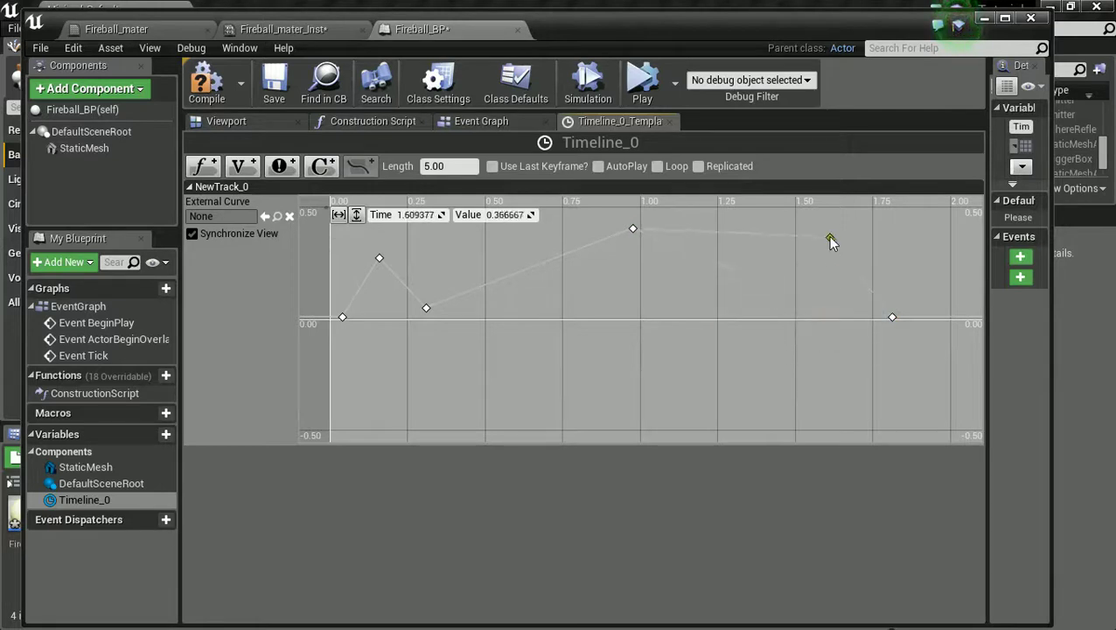
left_click(739, 233, "shift")
left_click_drag(738, 235, 723, 280)
left_click(424, 307, "shift")
left_click_drag(424, 307, 516, 299)
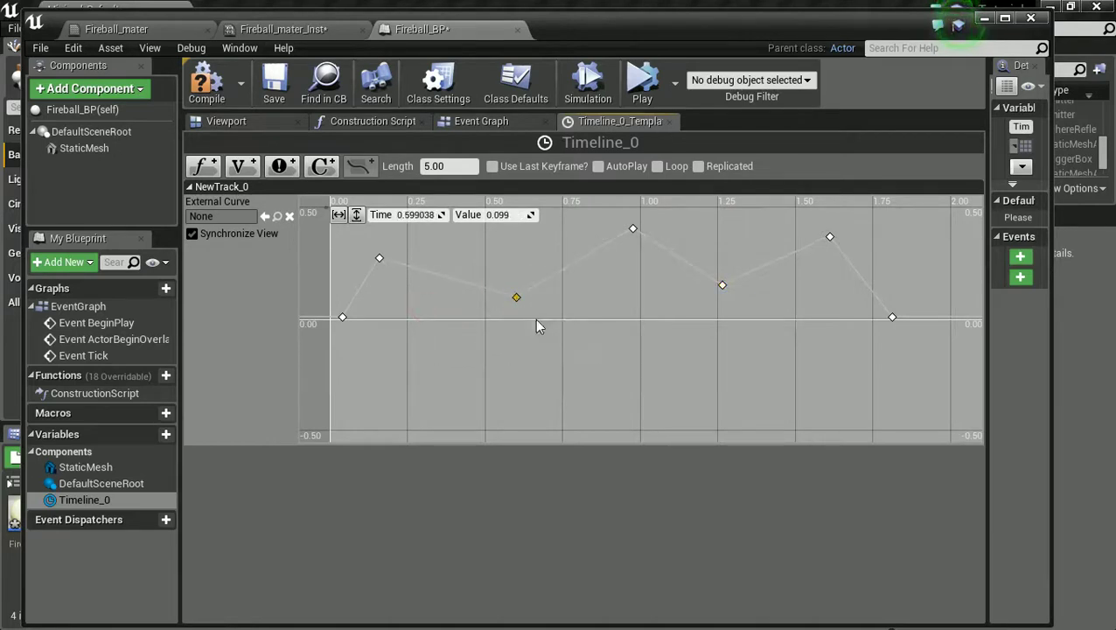
left_click(892, 317)
left_click(490, 122)
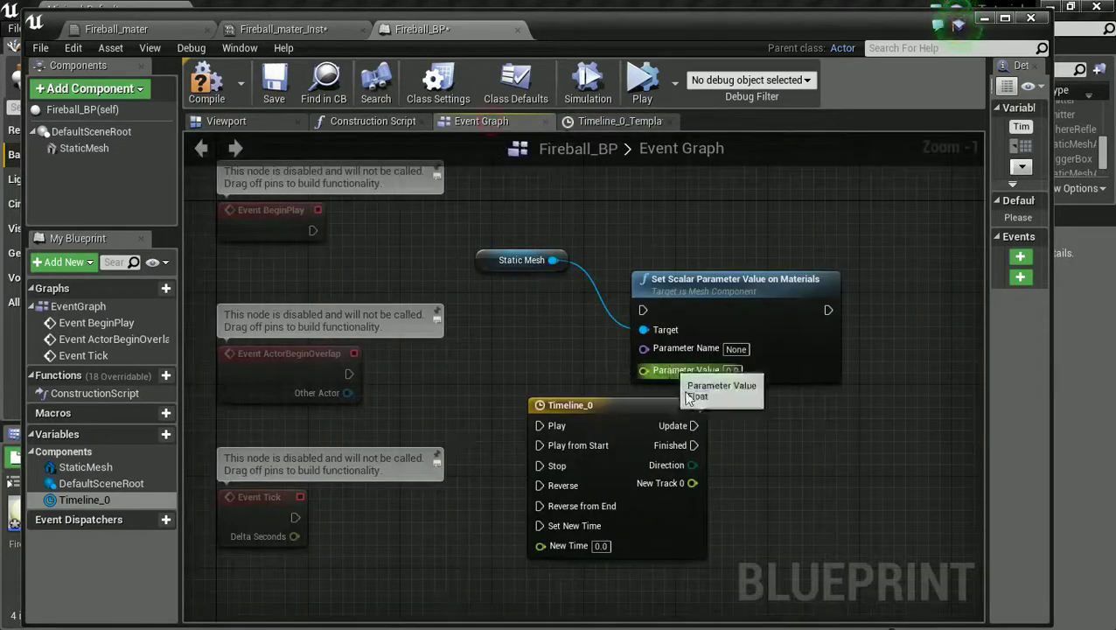
- Arrange Timeline_0, the Set Scalar Parameter node and the Static Mesh getter so all fit
right_click_drag(763, 438, 767, 417)
left_click_drag(655, 389, 605, 379)
left_click_drag(710, 271, 825, 271)
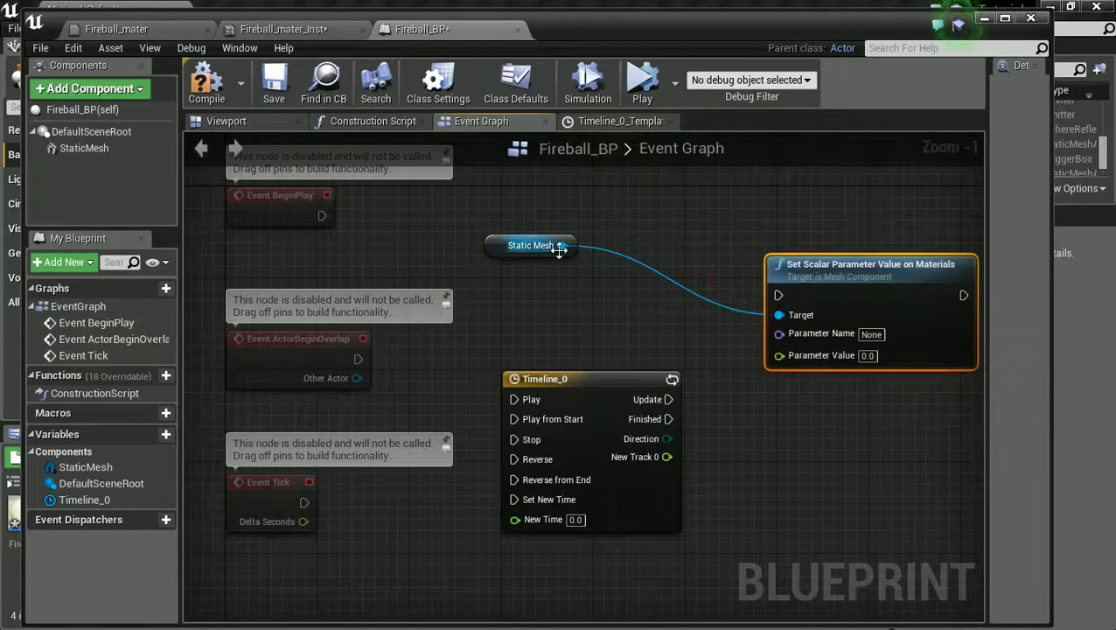
left_click_drag(558, 246, 652, 206)
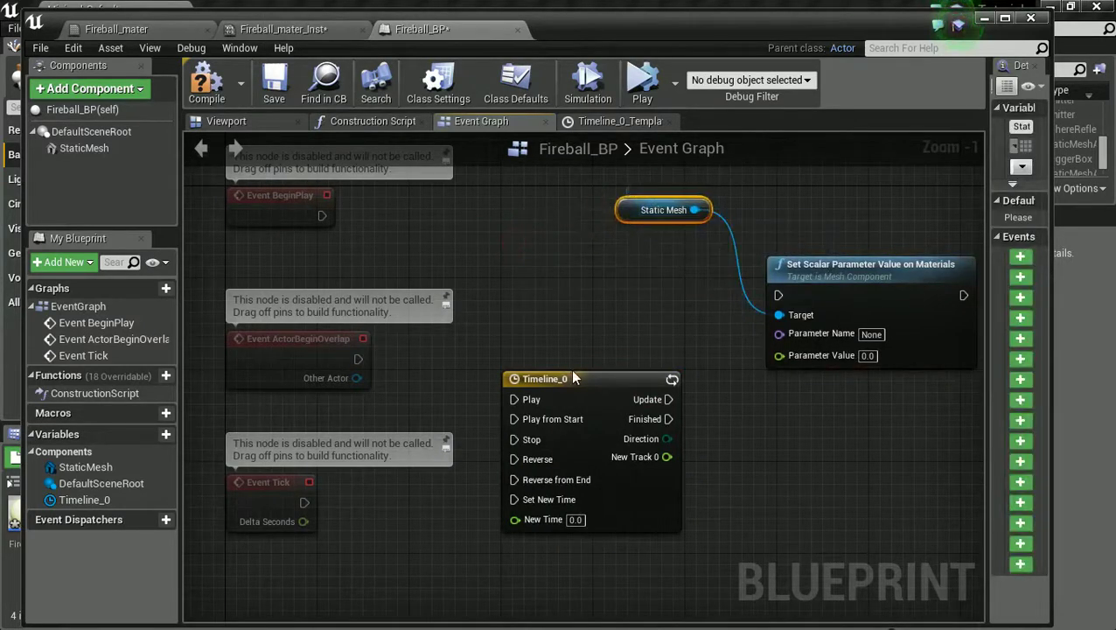
left_click_drag(573, 378, 560, 266)
right_click_drag(703, 444, 640, 446)
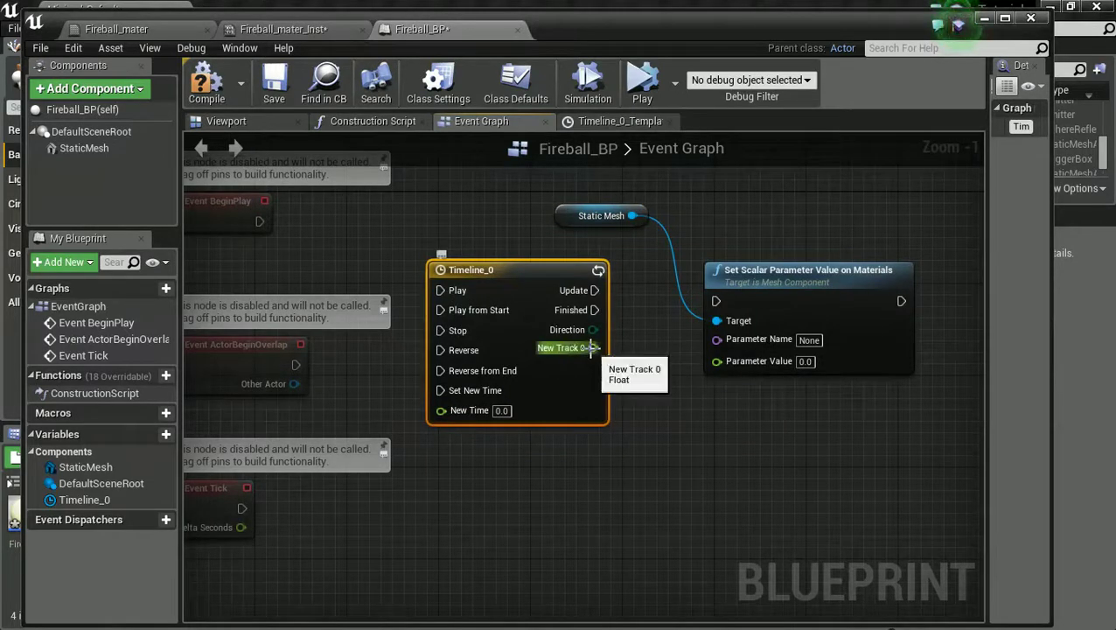
- Feed New Track 0 into parameter power, playing the timeline on BeginPlay and setting on Update
left_click_drag(591, 348, 723, 364)
left_click(808, 339)
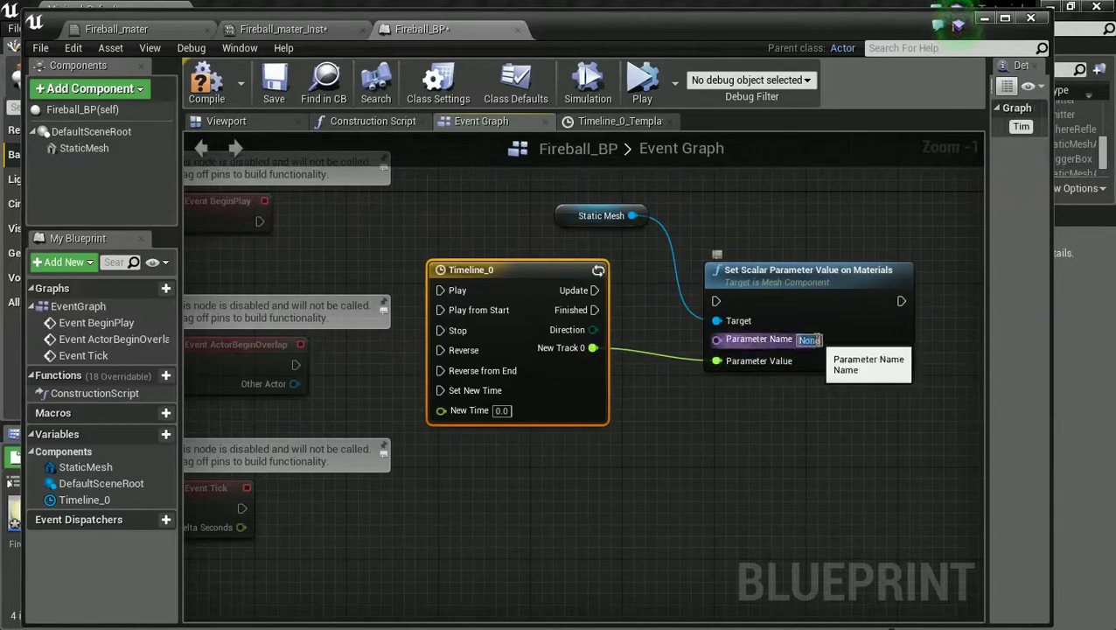
type("power")
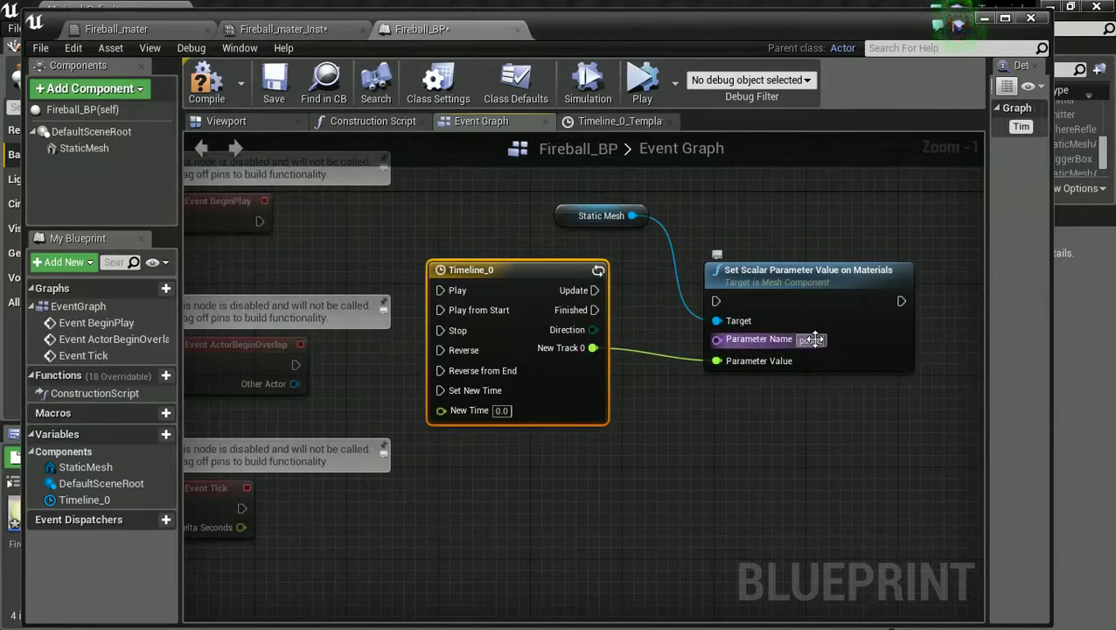
left_click(766, 447)
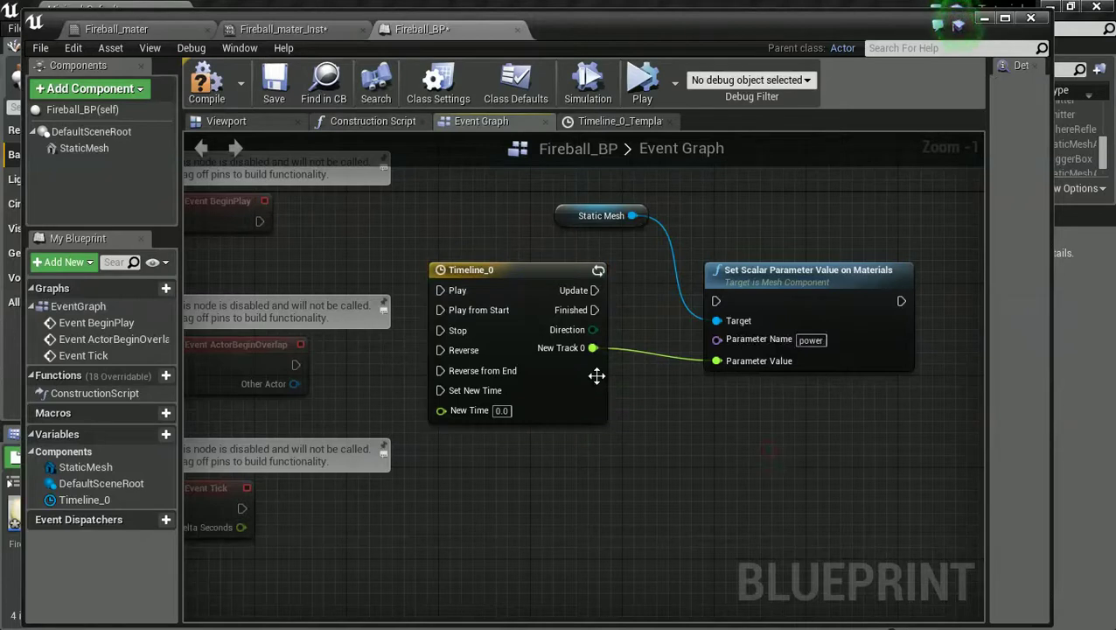
left_click_drag(598, 290, 718, 301)
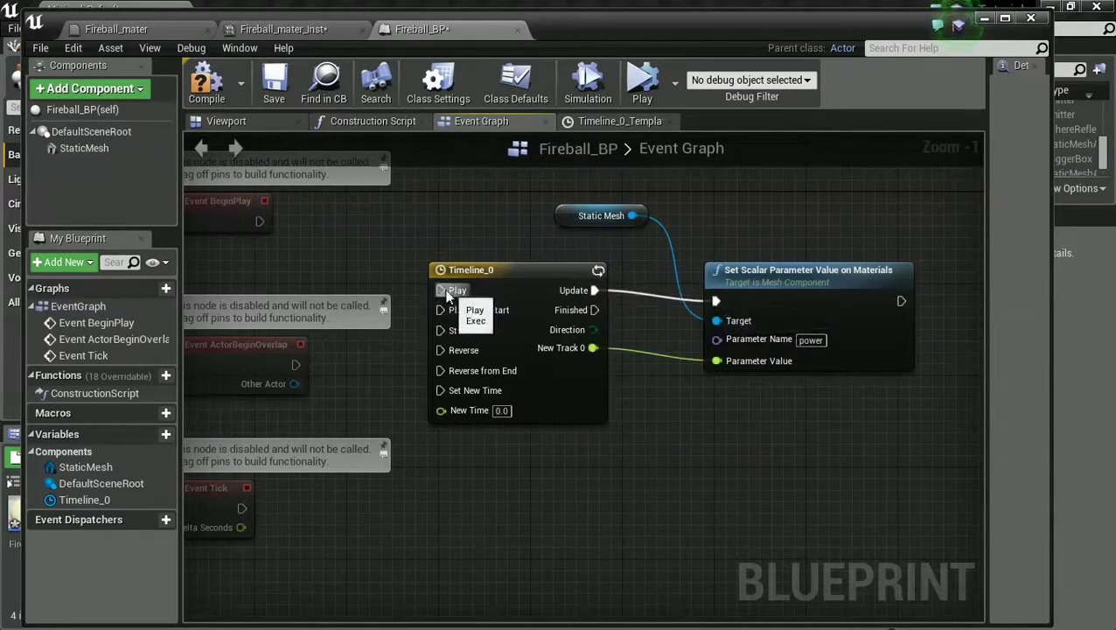
left_click_drag(259, 221, 438, 291)
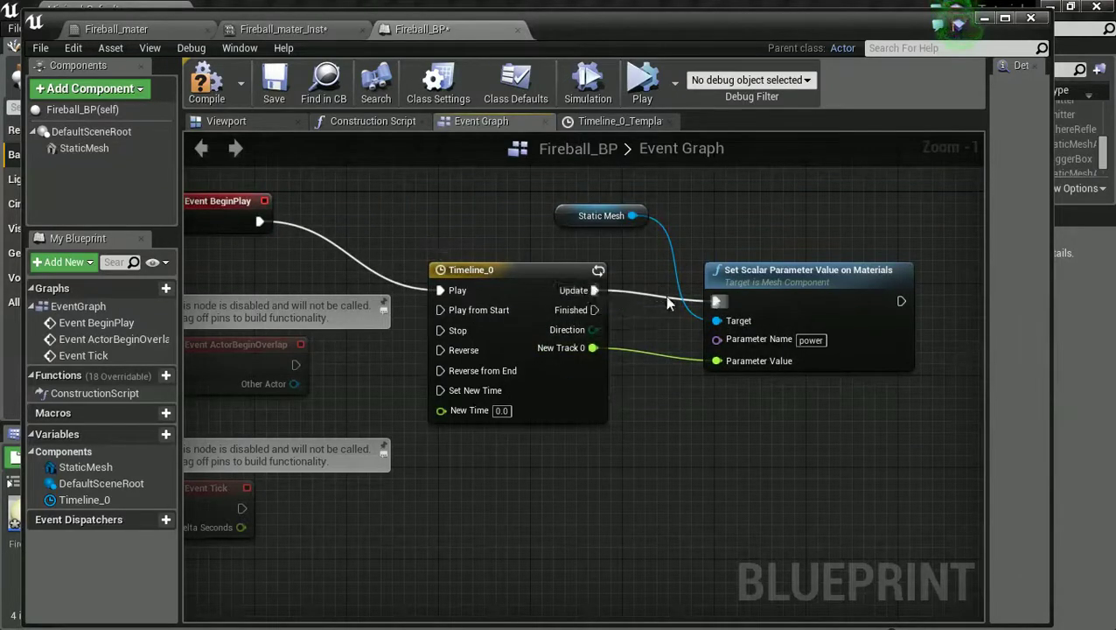
left_click_drag(711, 302, 711, 301)
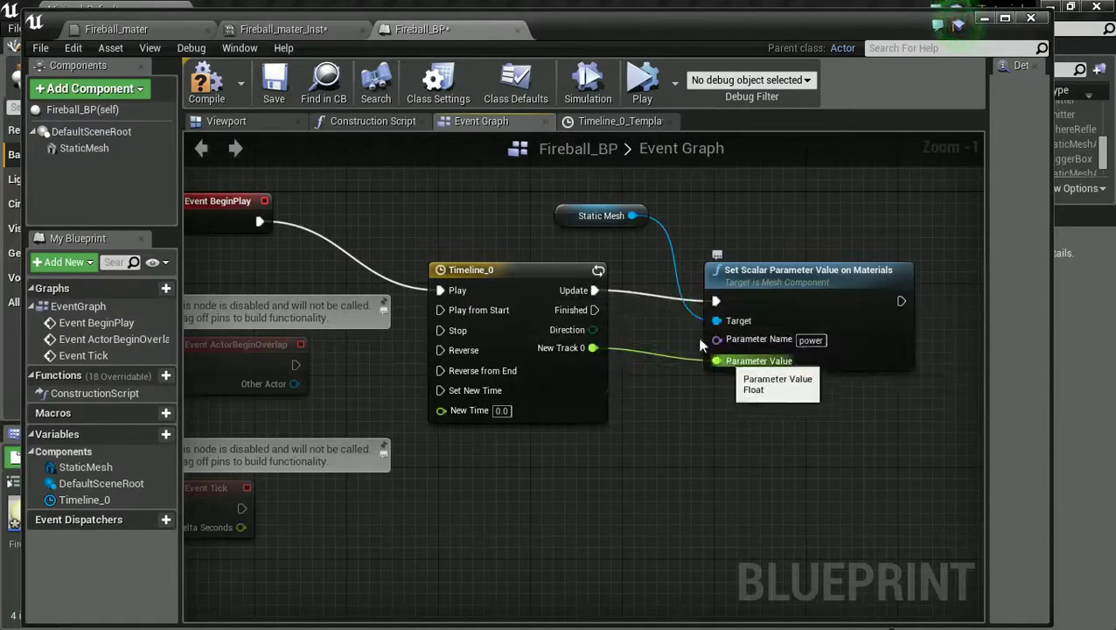
left_click(601, 123)
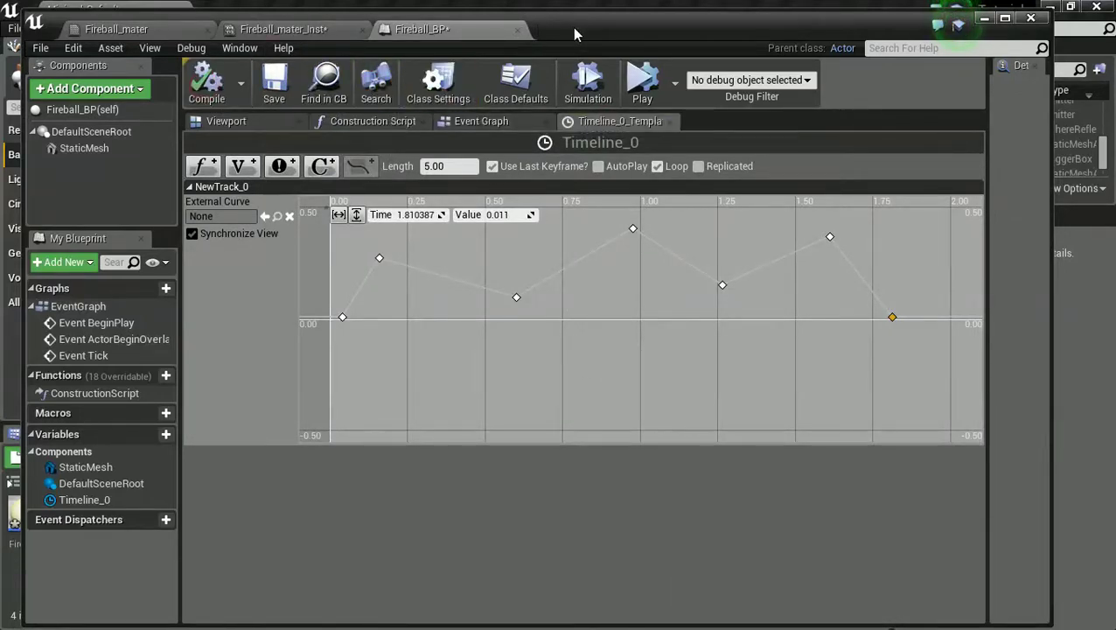
left_click_drag(572, 27, 970, 45)
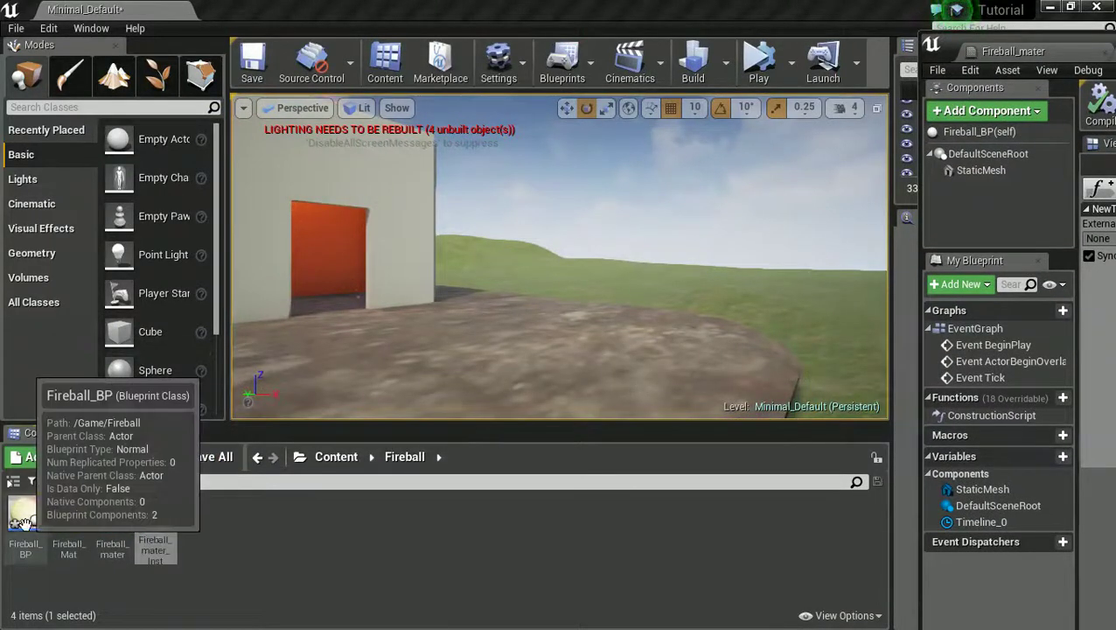
- Place a Fireball_BP actor in the level, raise it on Z, and run a brief simulation
left_click_drag(26, 515, 554, 376)
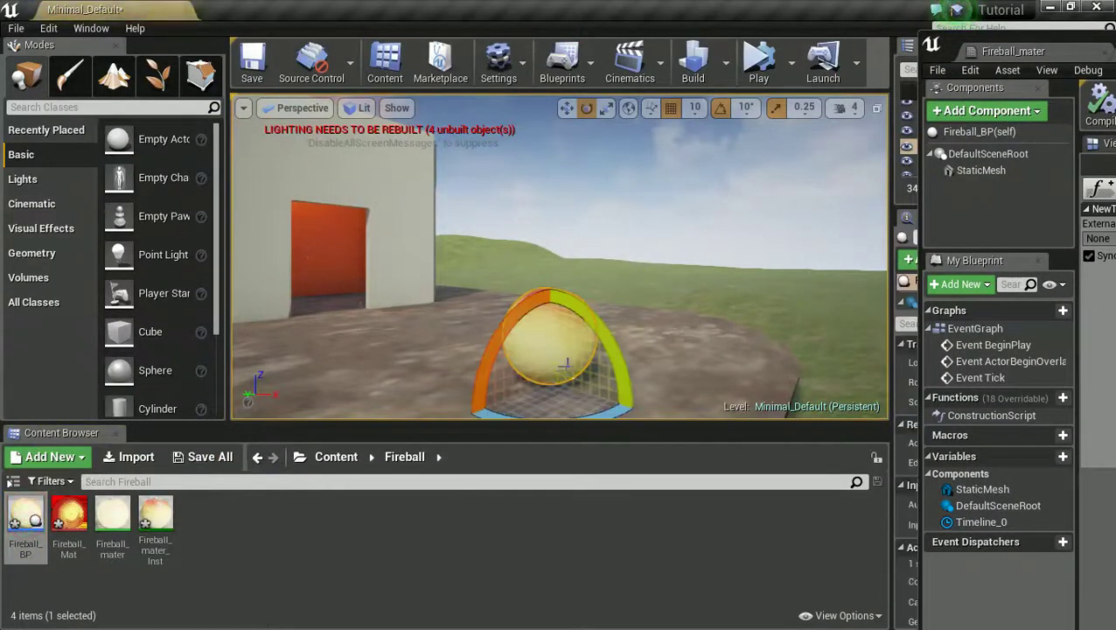
key("w")
left_click_drag(552, 294, 560, 235)
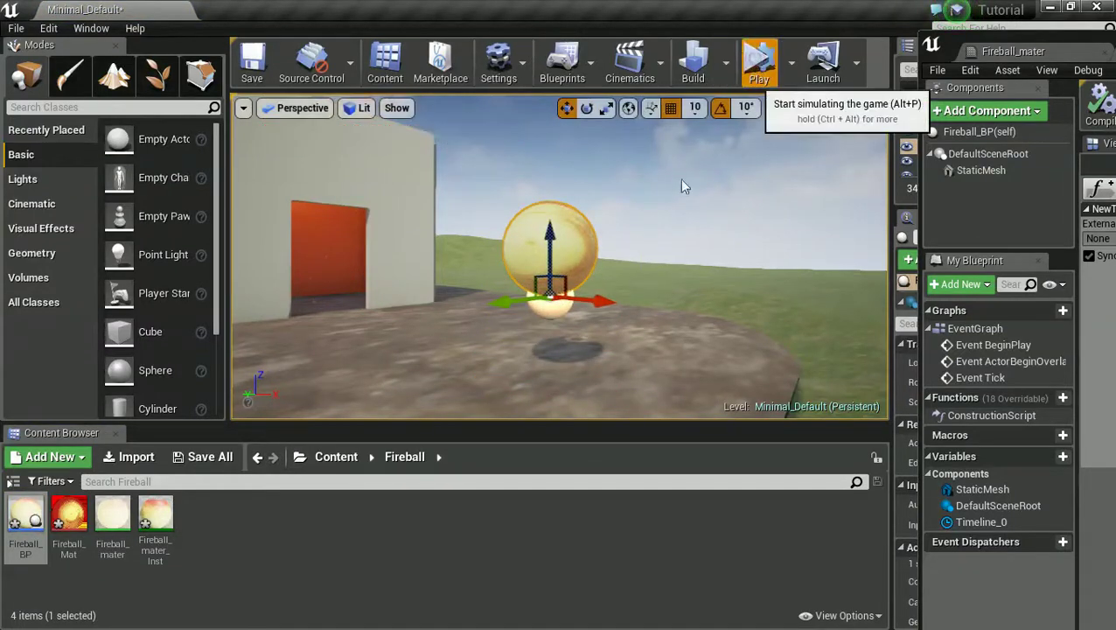
key("alt+p")
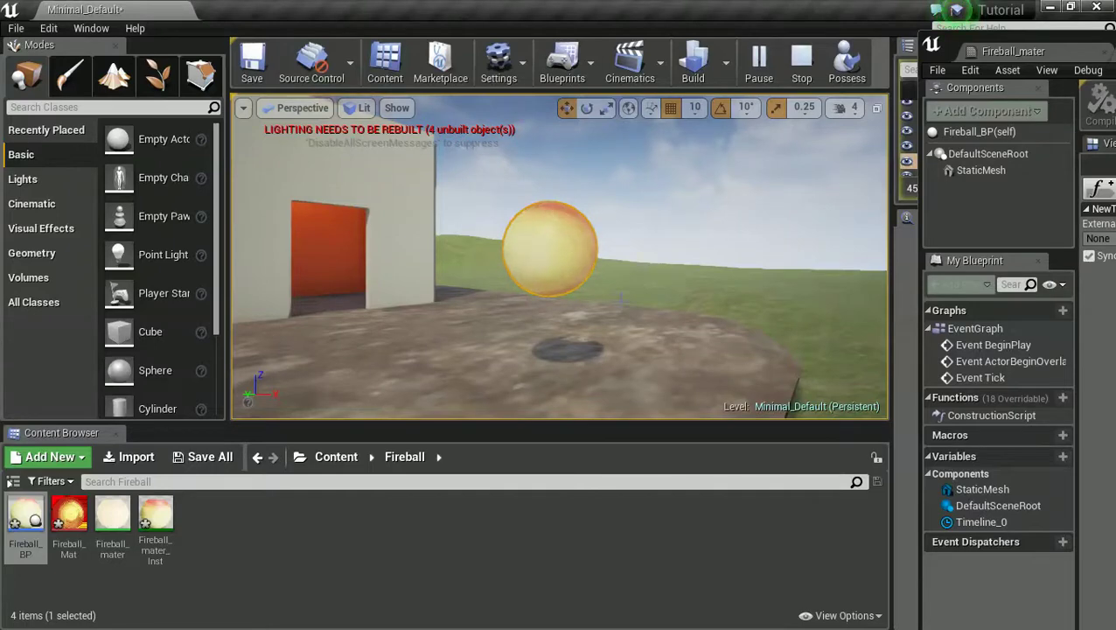
key("w")
key("s")
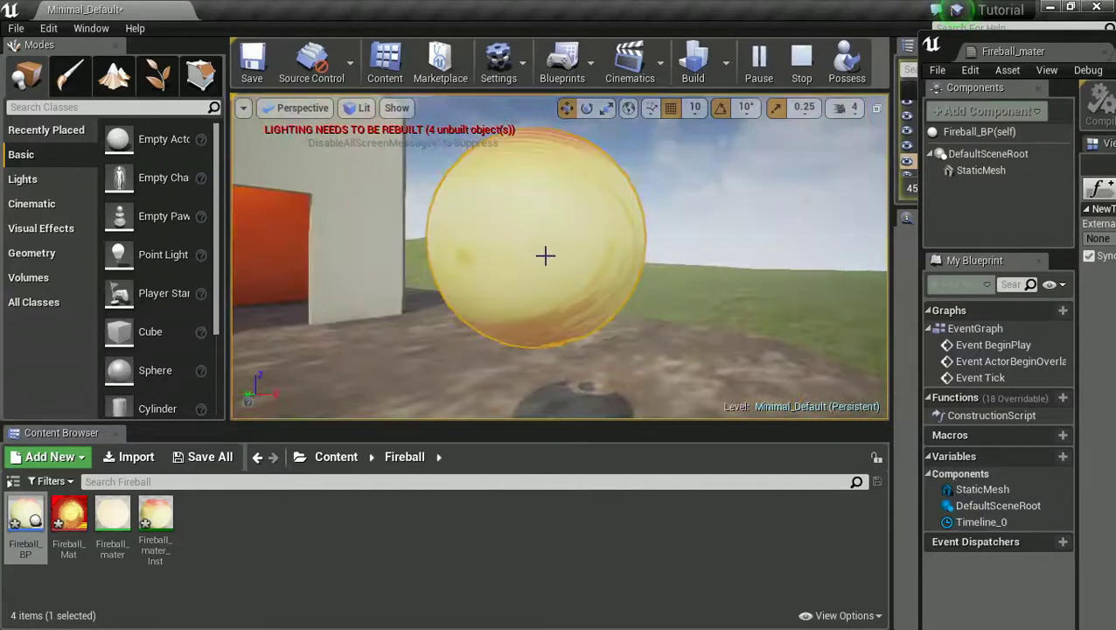
key("s")
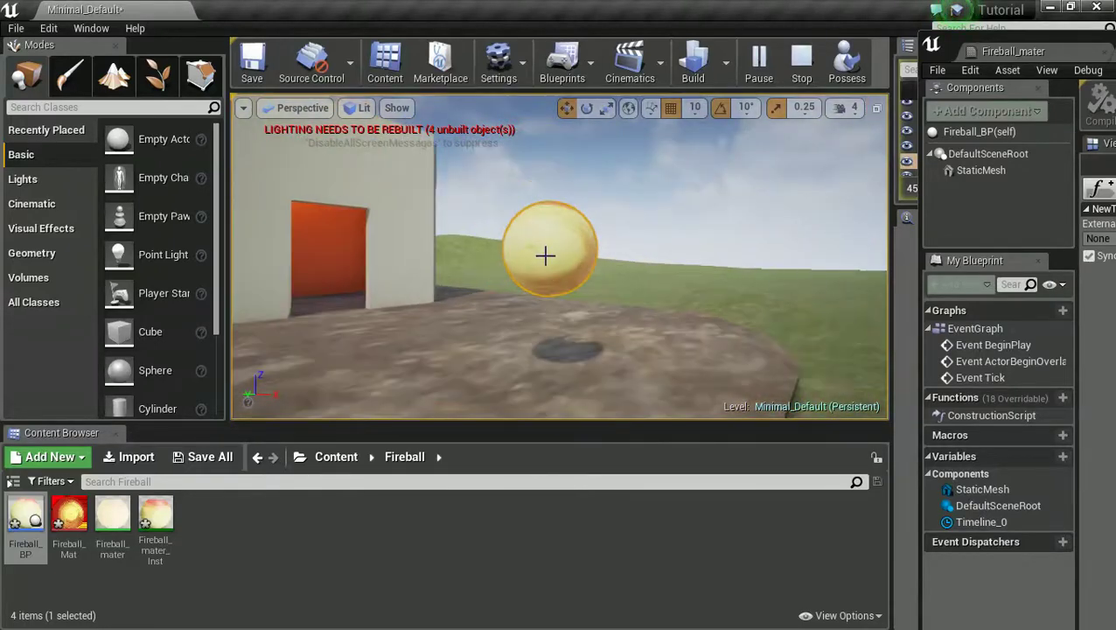
left_click(802, 61)
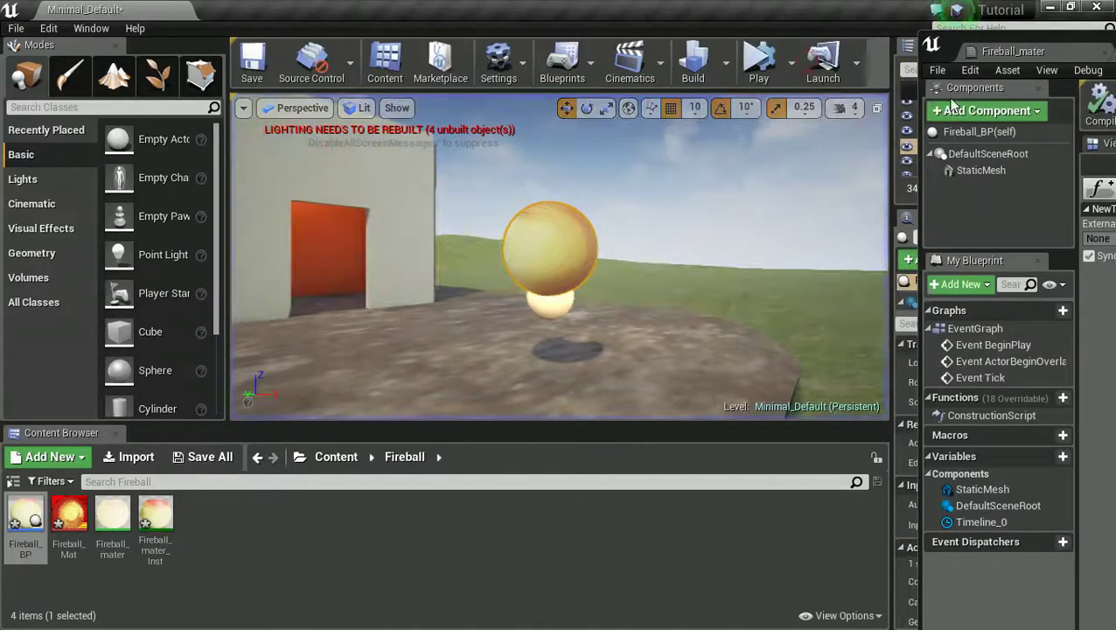
- Nudge the second curve key to 0.253, then trial and undo a power change on Fireball_mater_Inst
left_click_drag(1109, 50, 672, 42)
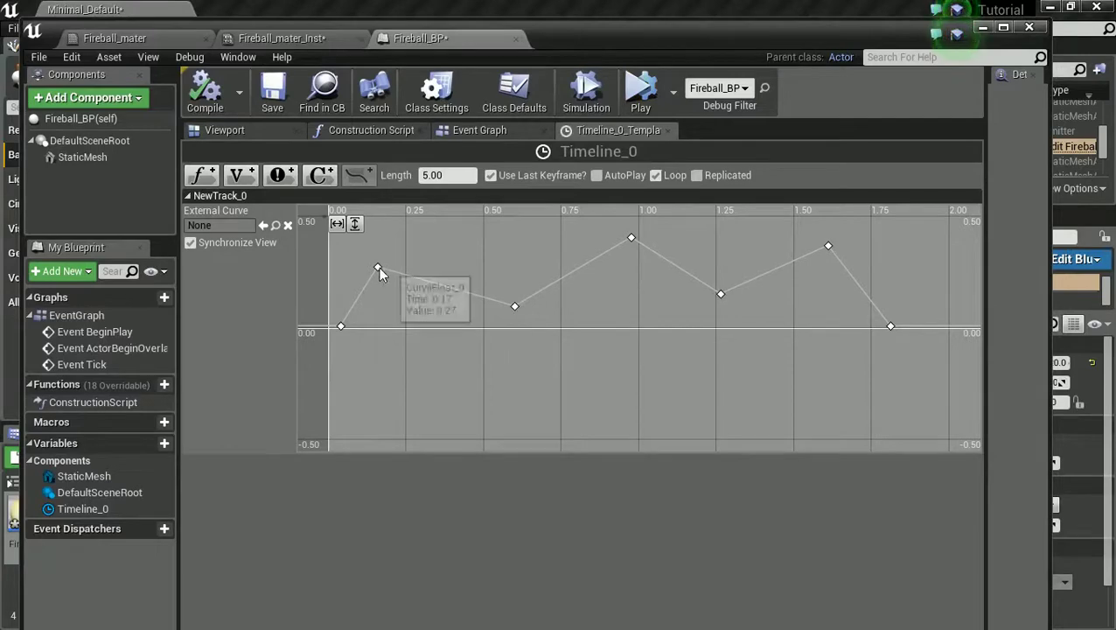
left_click_drag(377, 267, 381, 272)
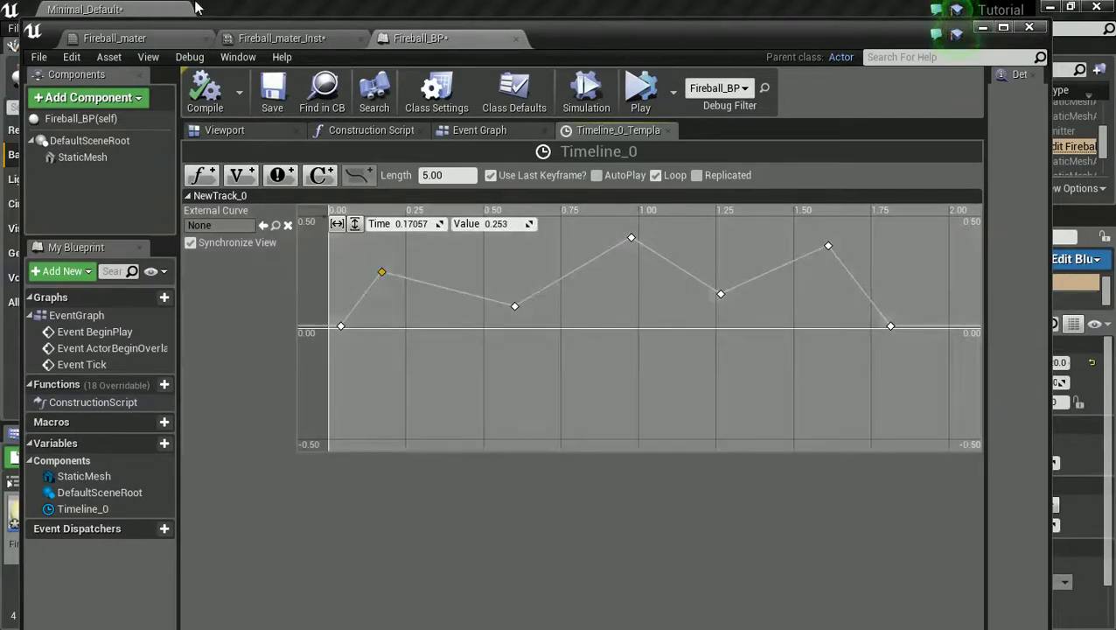
left_click(256, 40)
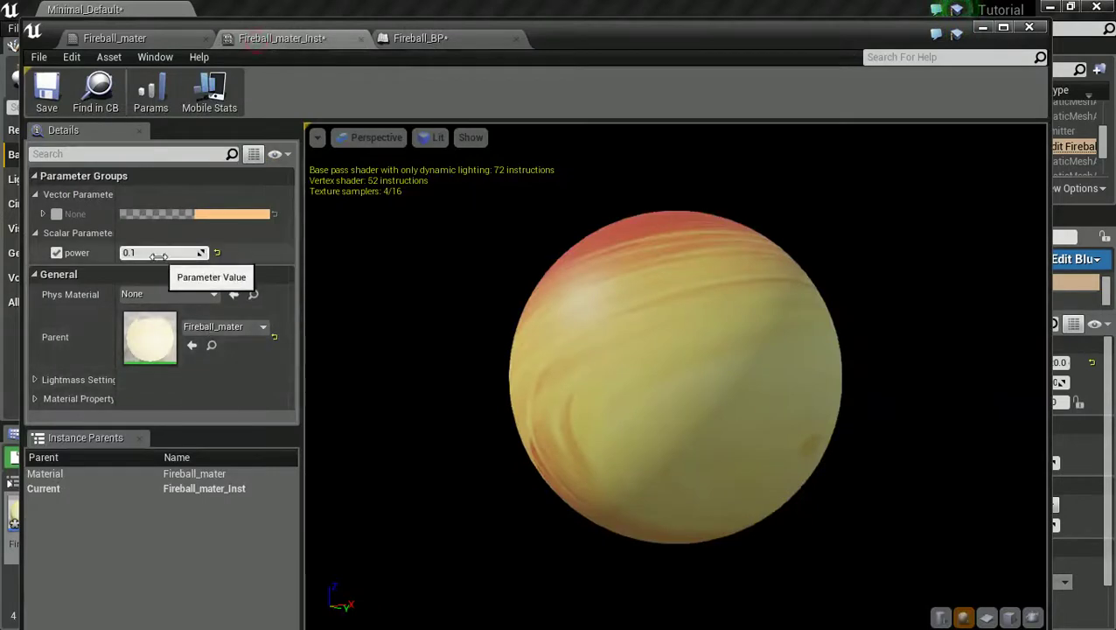
left_click_drag(158, 256, 169, 255)
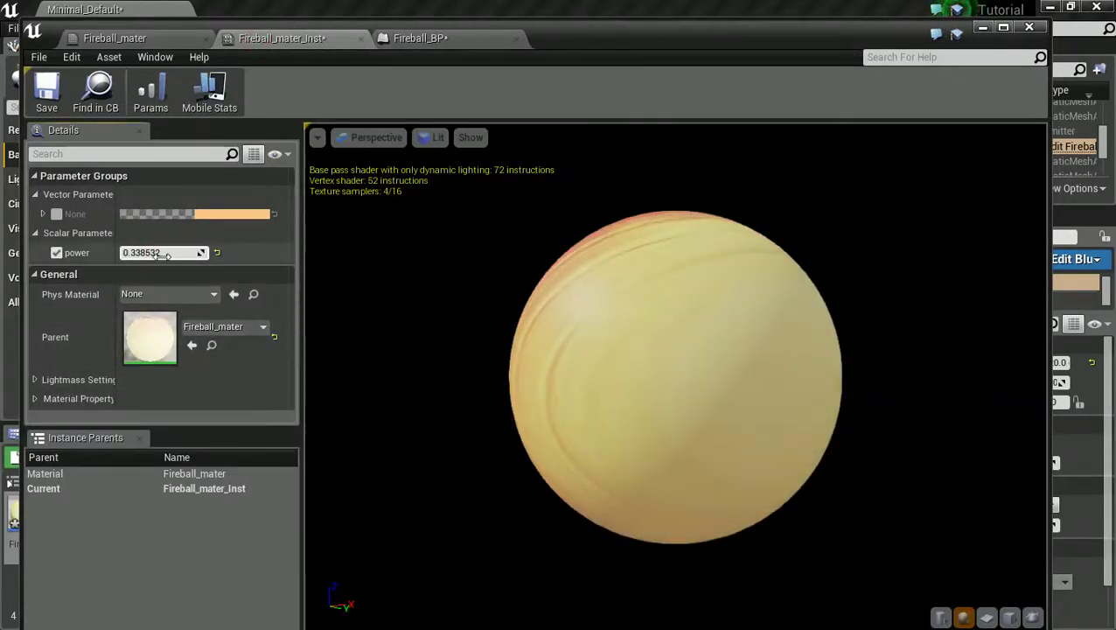
key("ctrl+z")
left_click(464, 35)
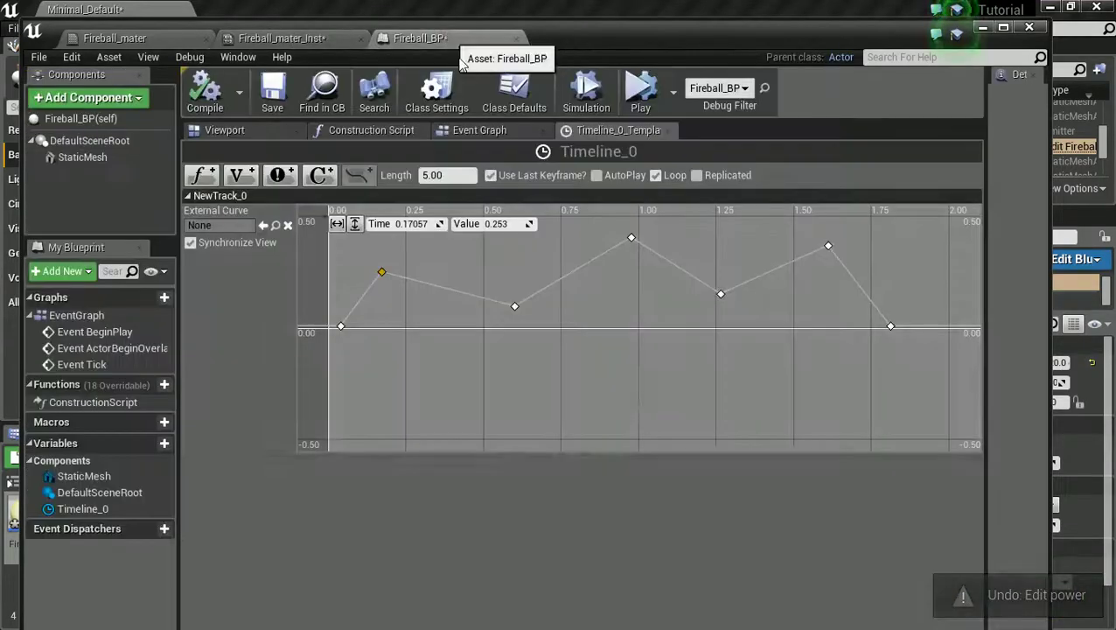
left_click(494, 132)
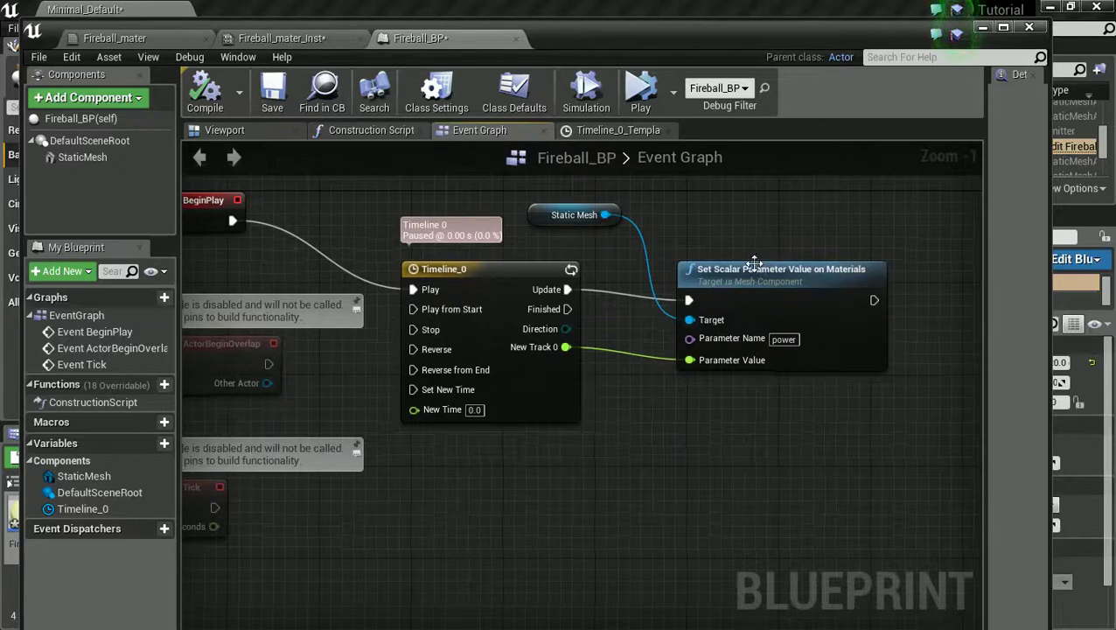
- Multiply New Track 0 by 5000 before Parameter Value and compile Fireball_BP
left_click_drag(754, 262, 833, 251)
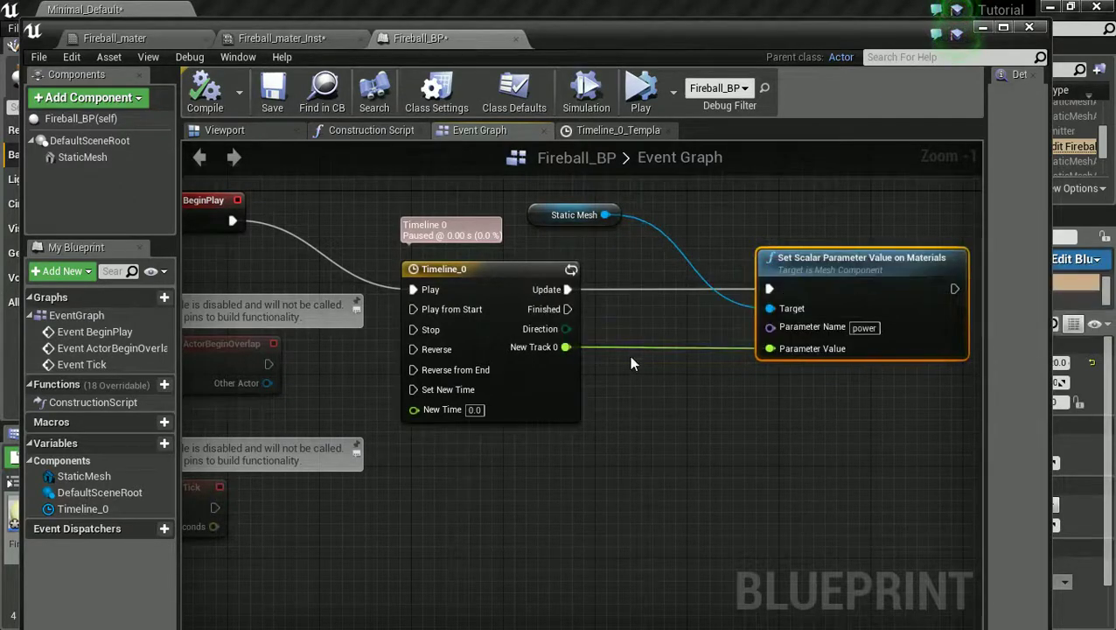
left_click_drag(570, 347, 650, 389)
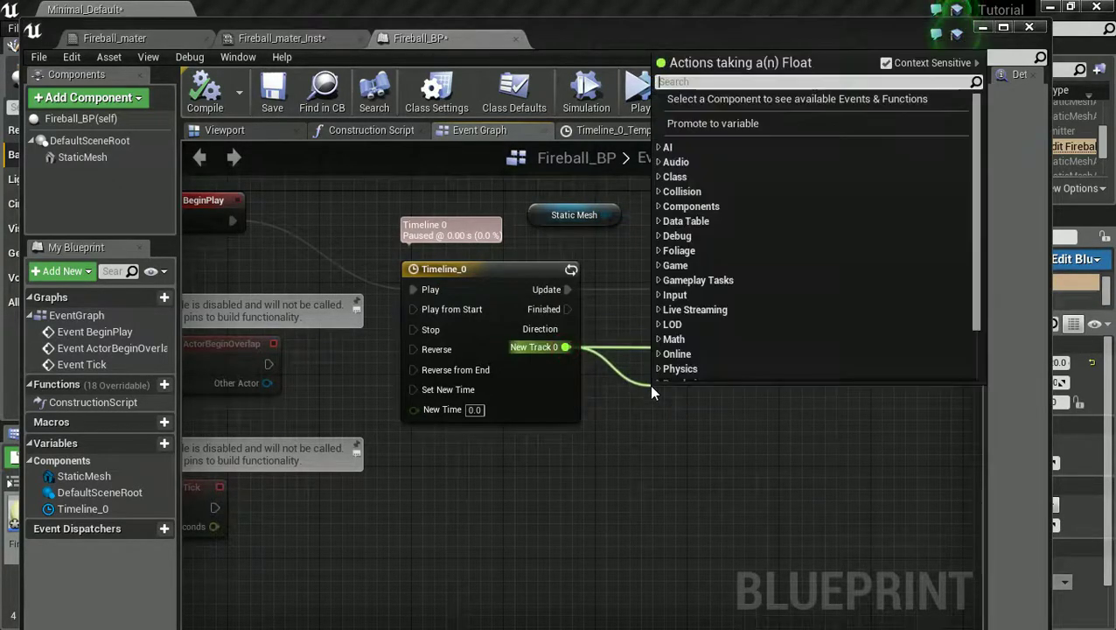
type("mult")
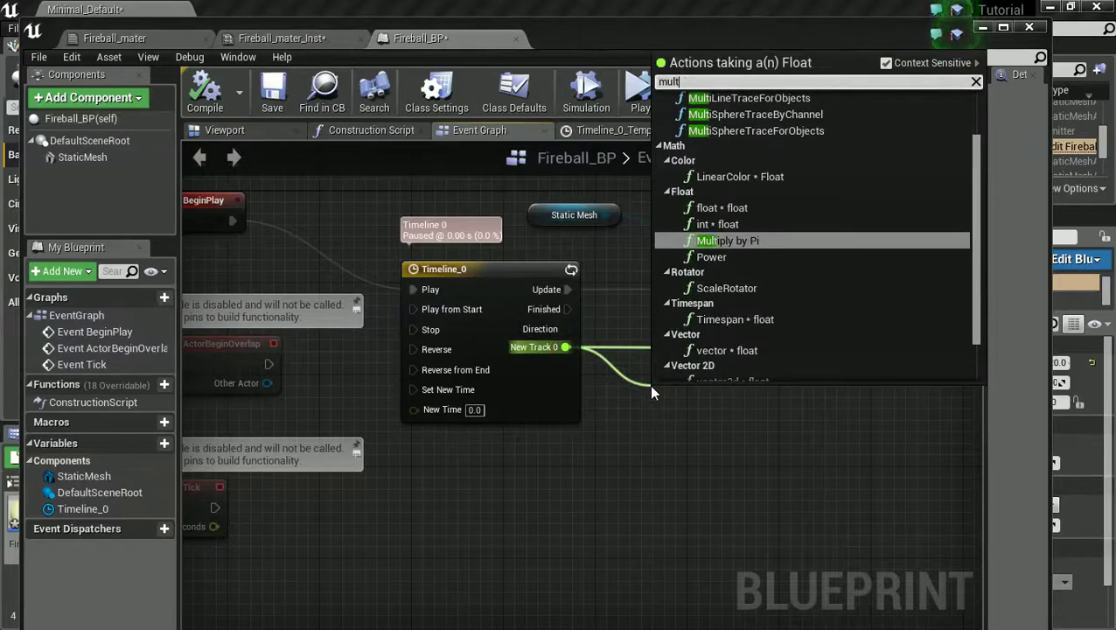
left_click(713, 210)
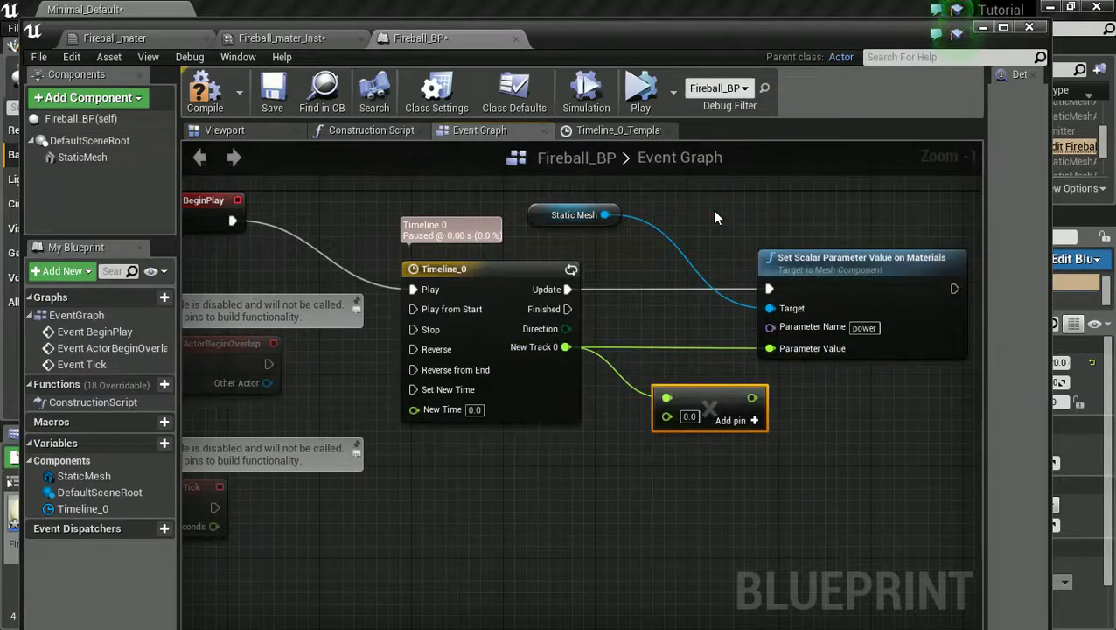
left_click(689, 418)
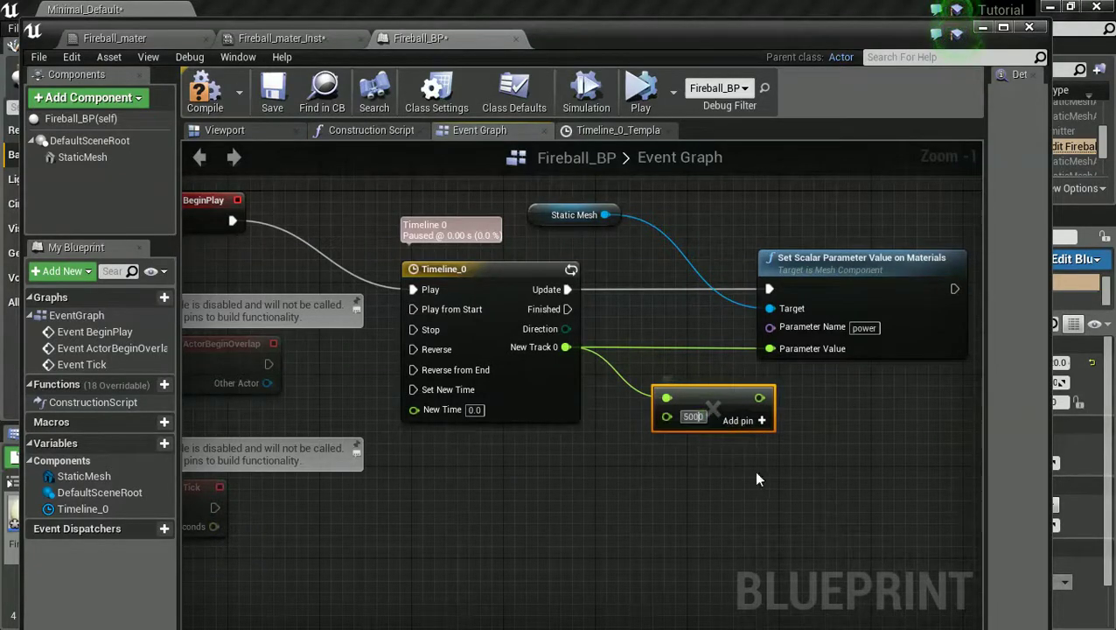
left_click_drag(759, 399, 768, 348)
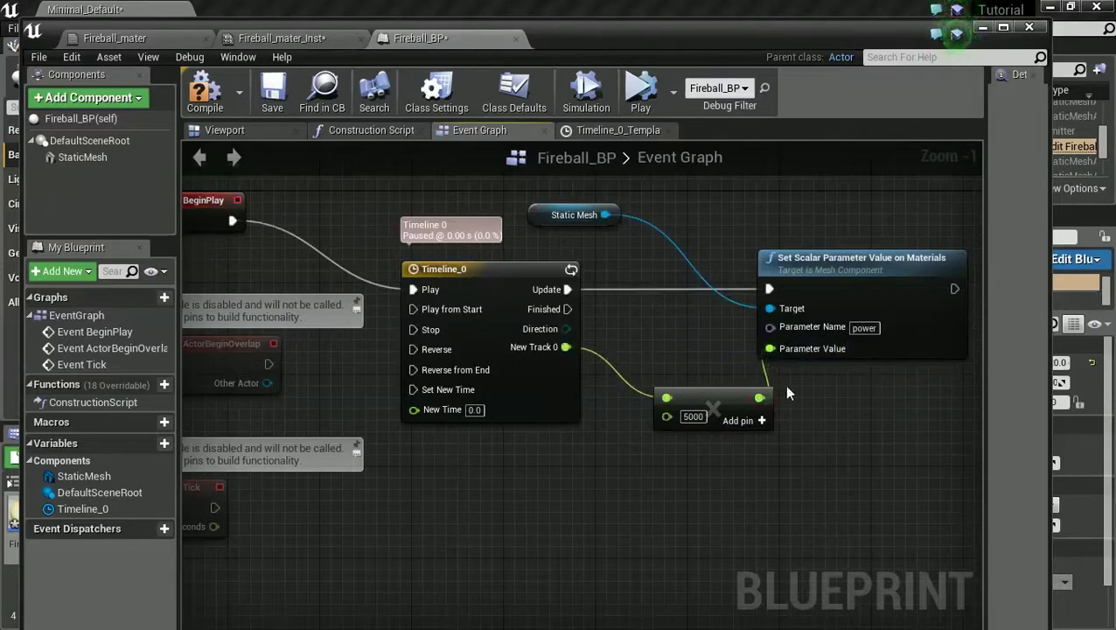
left_click(210, 98)
left_click_drag(611, 37, 1115, 38)
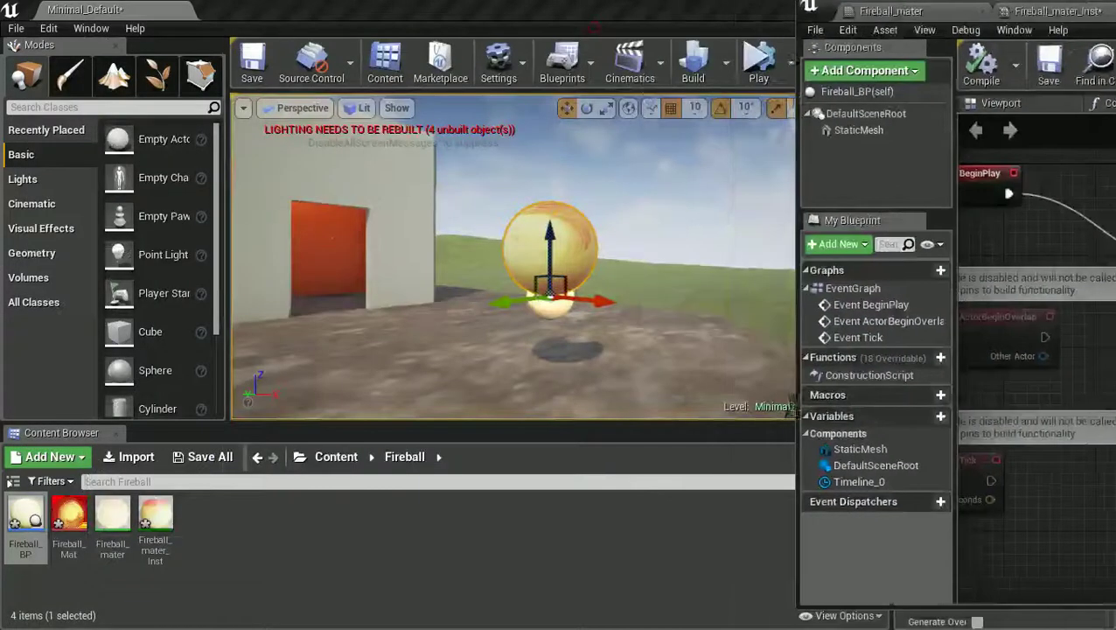
- Simulate the level, select the fireball and orbit around it to check its brighter glow, then stop
left_click(758, 63)
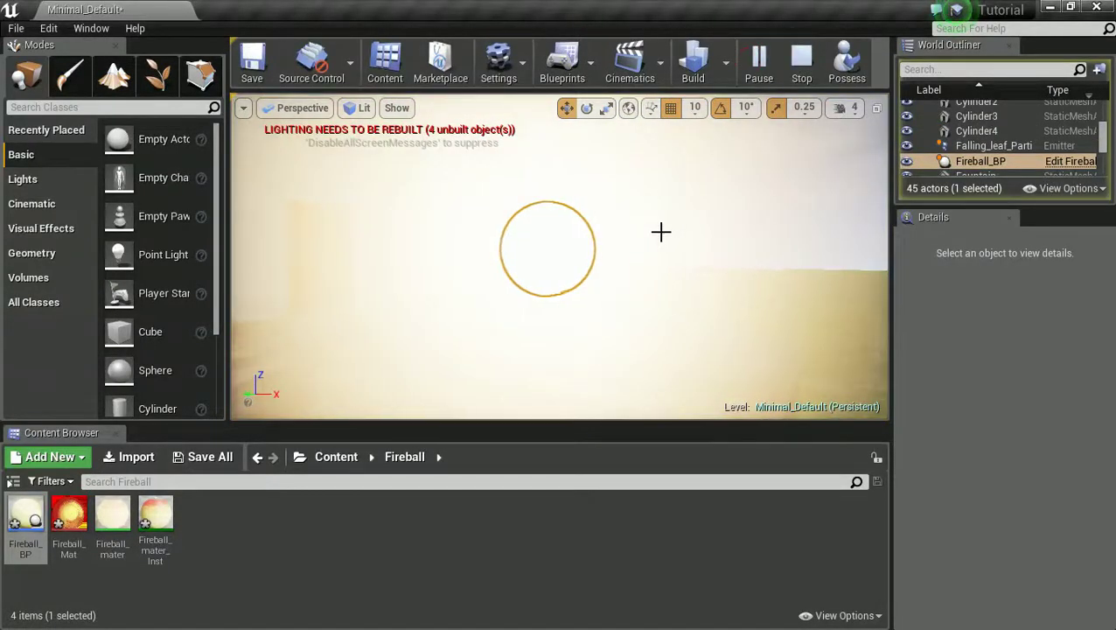
left_click(662, 234)
left_click_drag(654, 240, 634, 250)
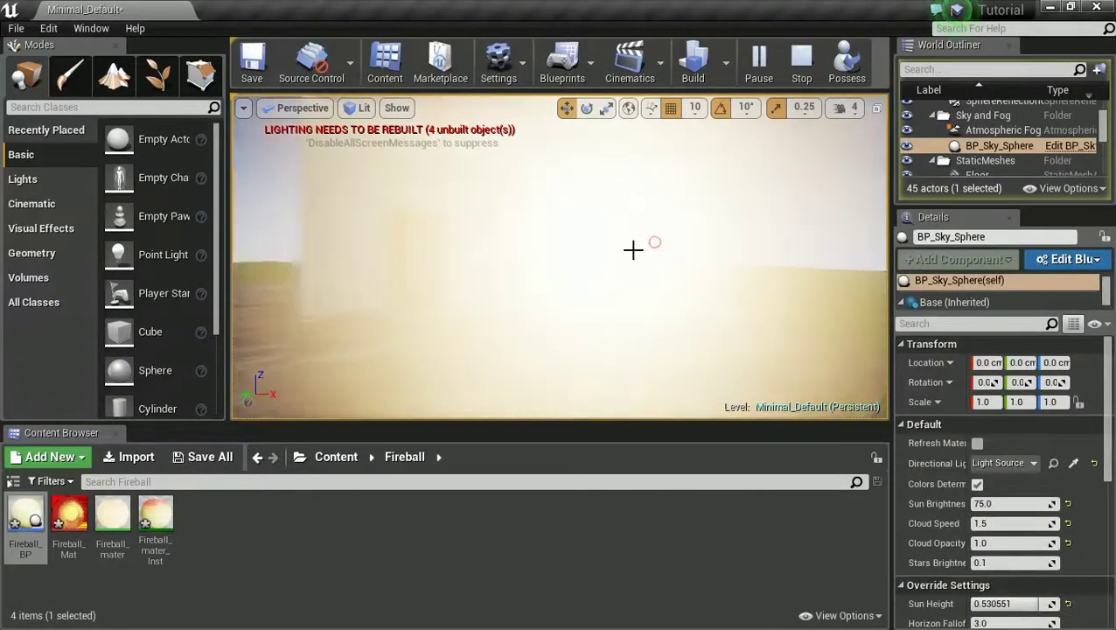
right_click(644, 244)
left_click(643, 245)
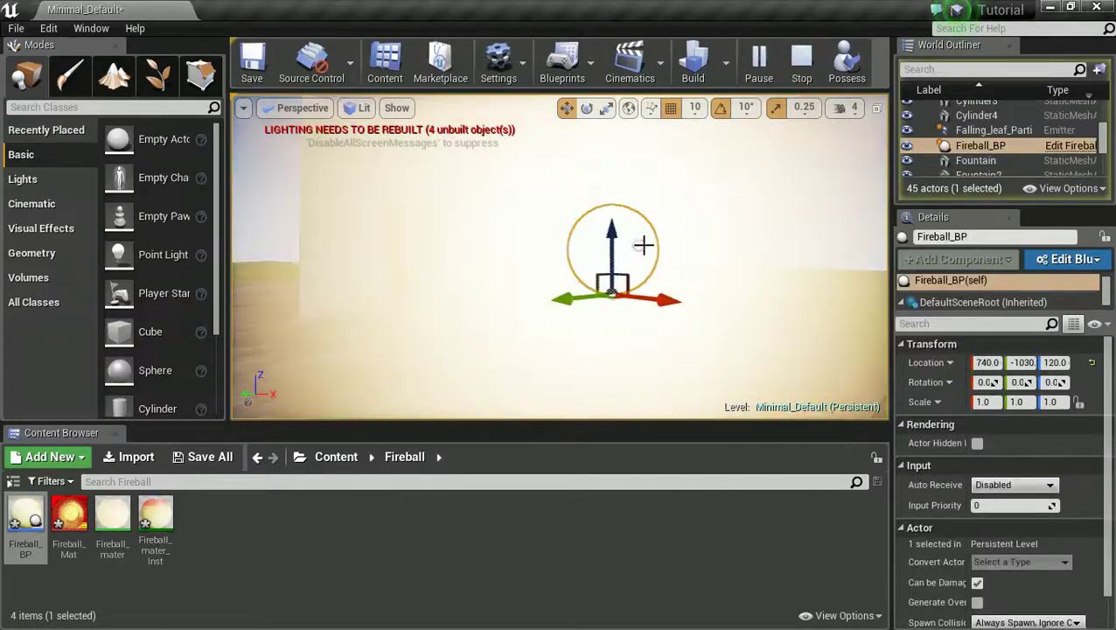
left_click_drag(644, 244, 667, 279)
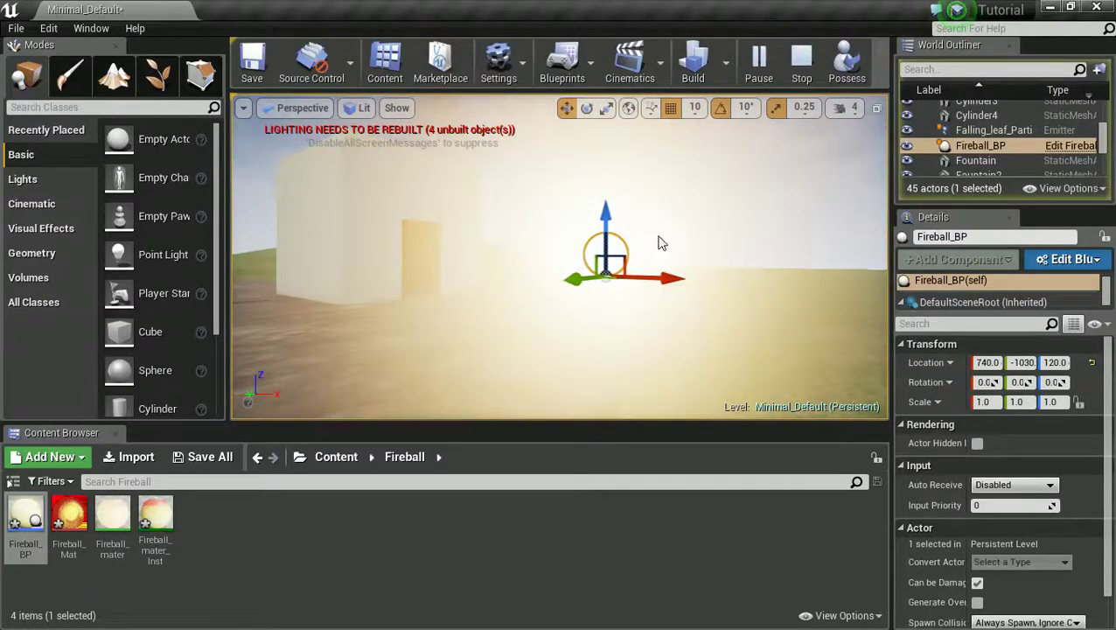
key("Escape")
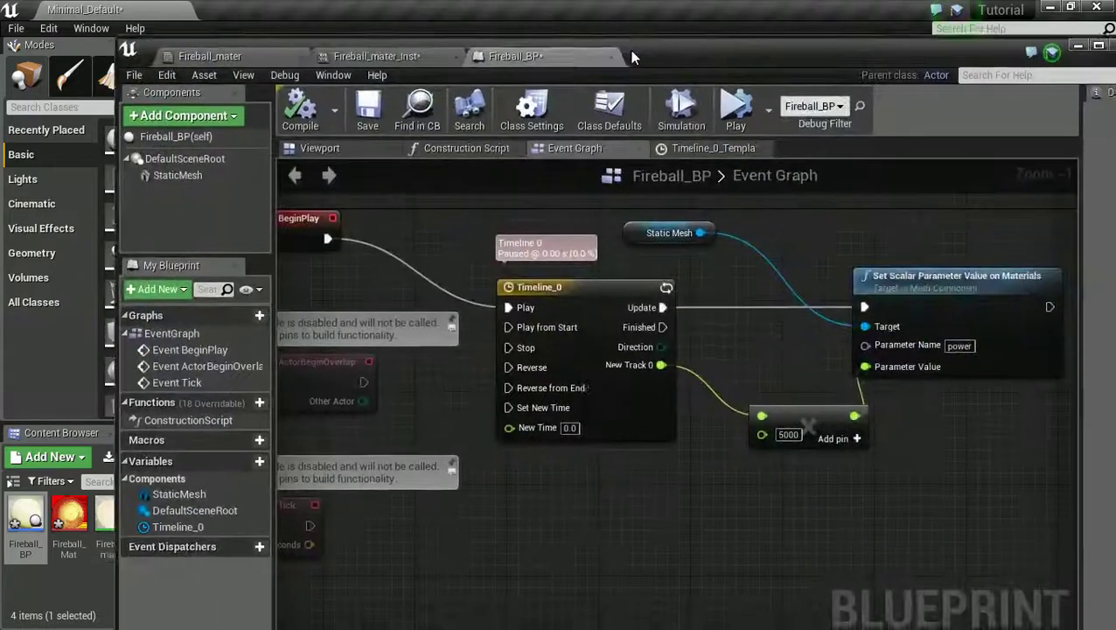
- Recompile Fireball_BP with the 5000 multiplier and move its window off the level view
left_click(793, 441)
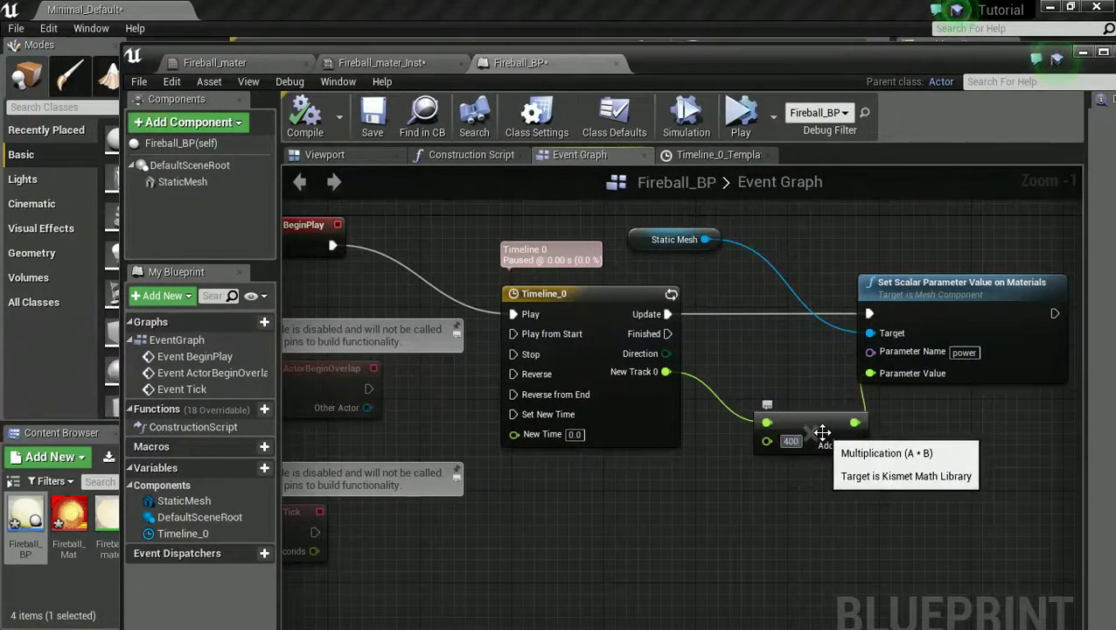
left_click(322, 129)
left_click_drag(717, 55, 1057, 306)
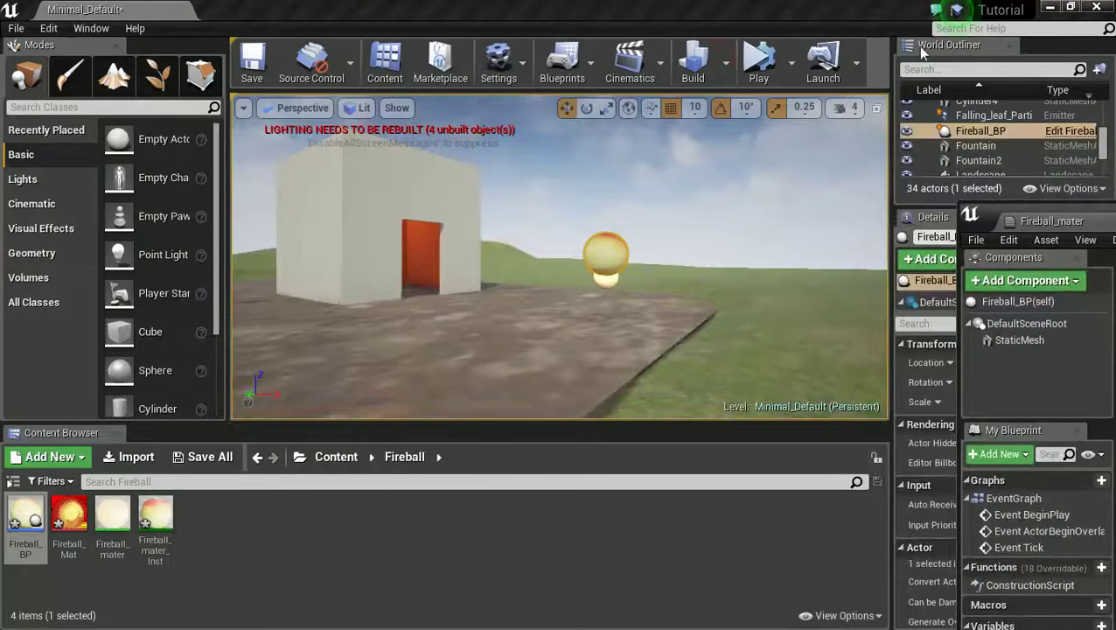
- Play the level, walk toward the fireball and back with W and S, then stop
left_click(754, 68)
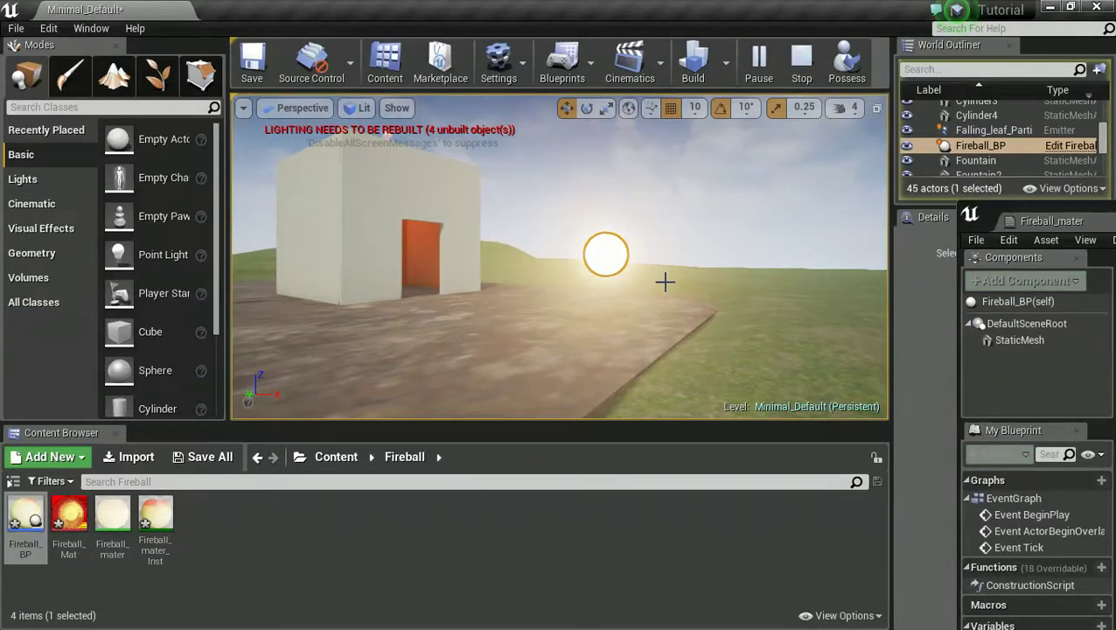
key("w")
key("s")
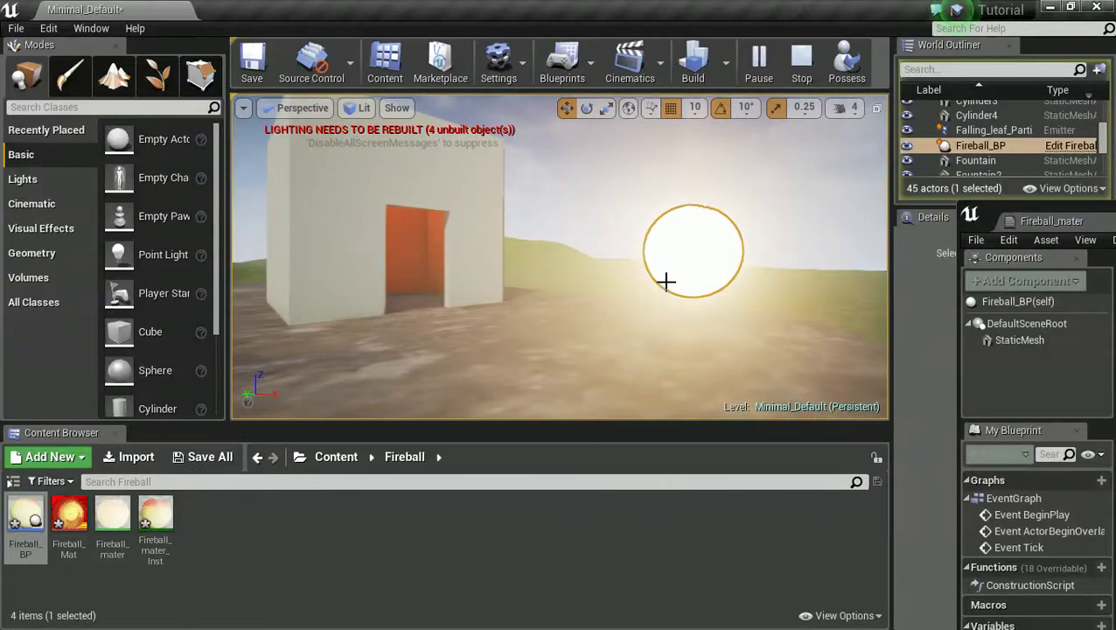
left_click(802, 63)
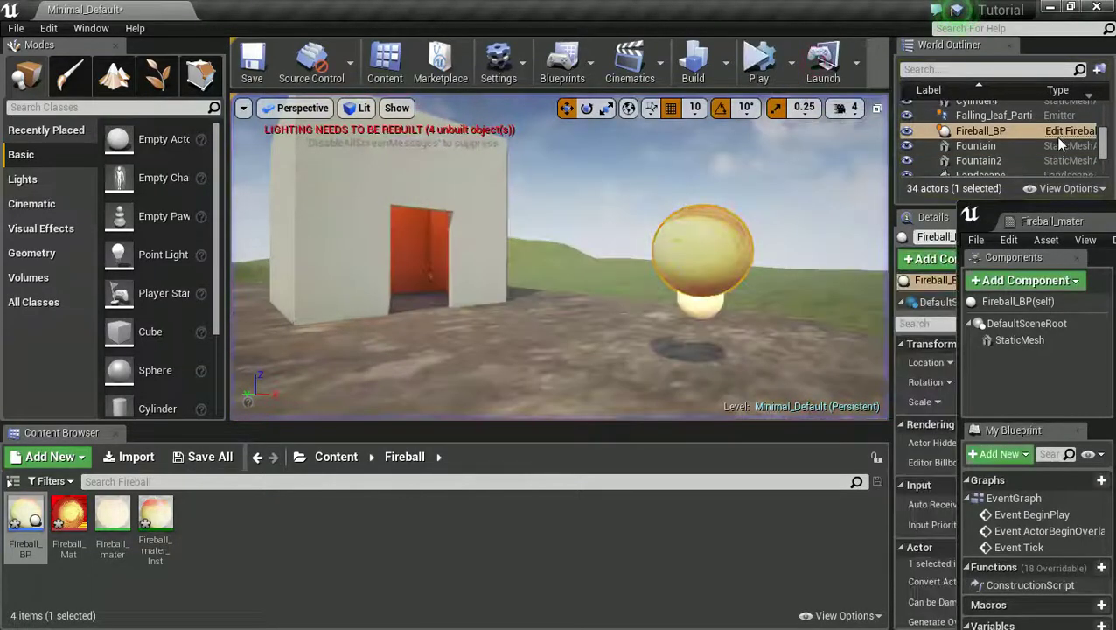
- In the Fireball_BP Event Graph, change the multiply node's value from 400 to 100
left_click(1041, 219)
left_click_drag(862, 121, 728, 72)
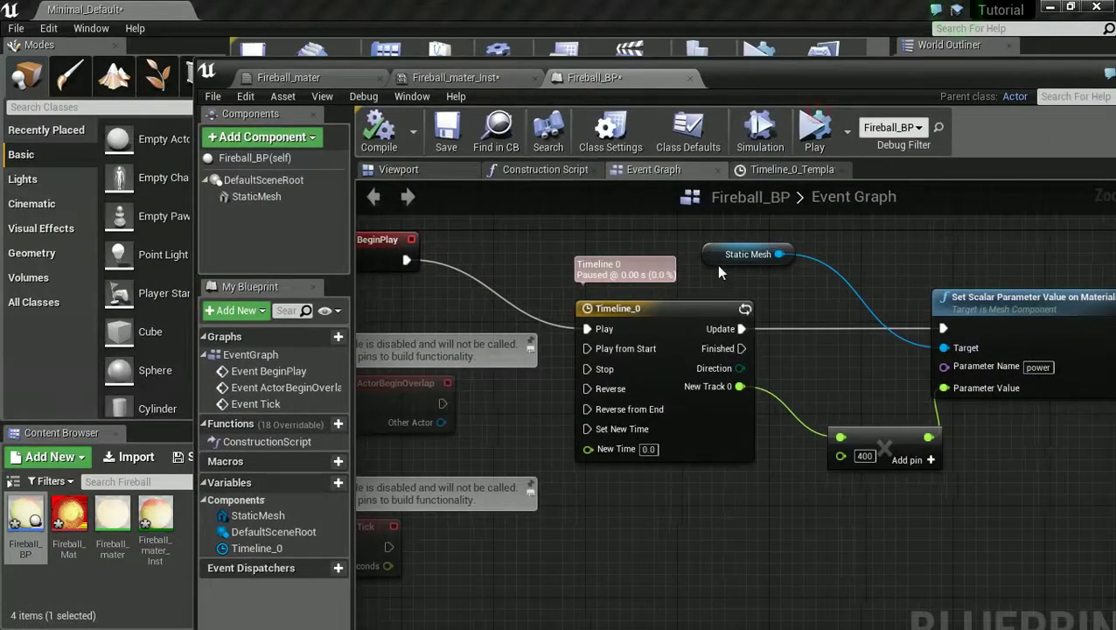
left_click(863, 455)
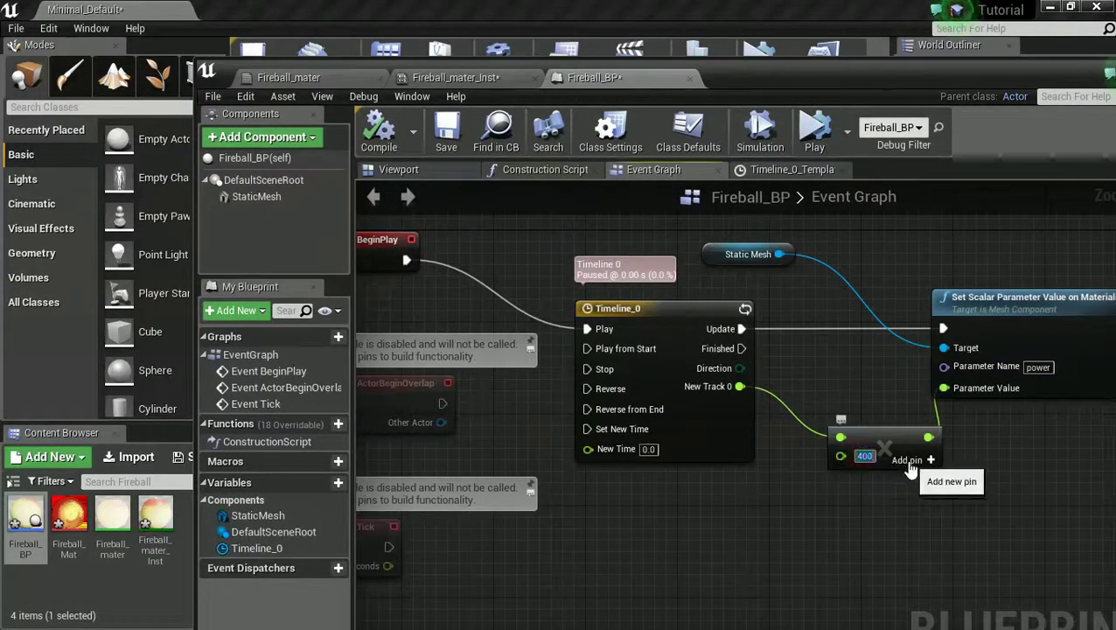
type("100")
key("Return")
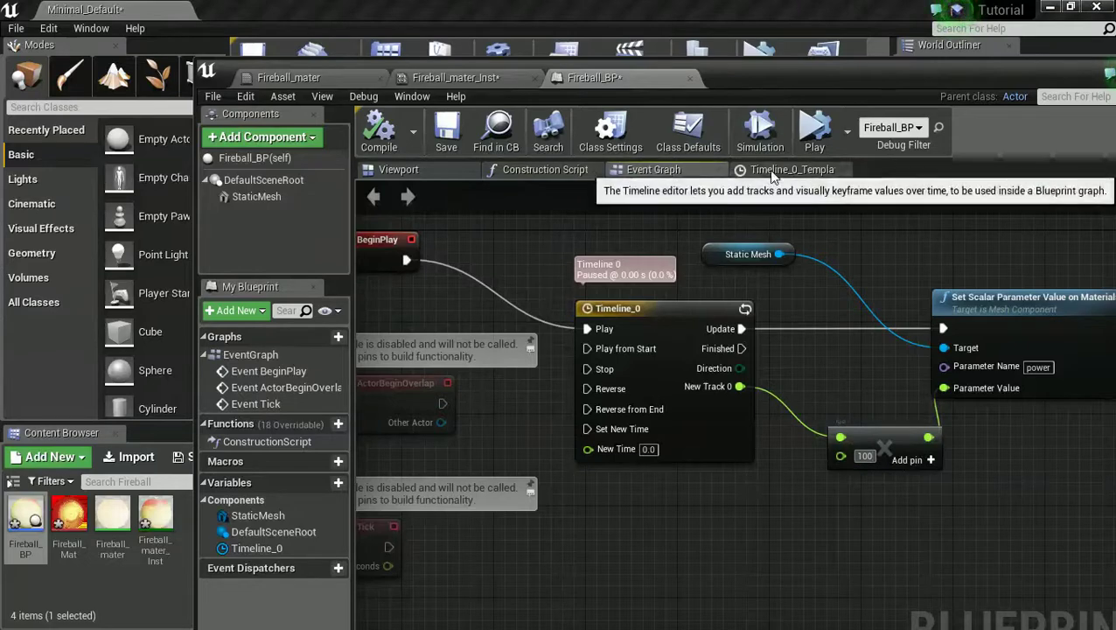
- Raise the Fireball_mater_Inst power parameter to about 1.91, then bring up Fireball_mater
left_click(473, 77)
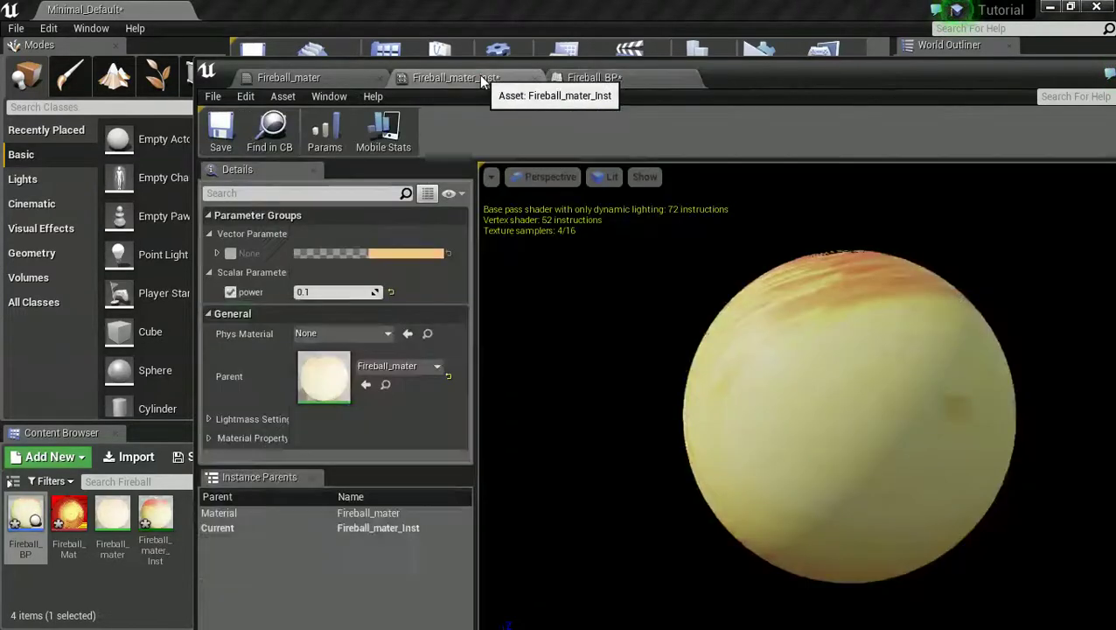
left_click_drag(349, 291, 417, 297)
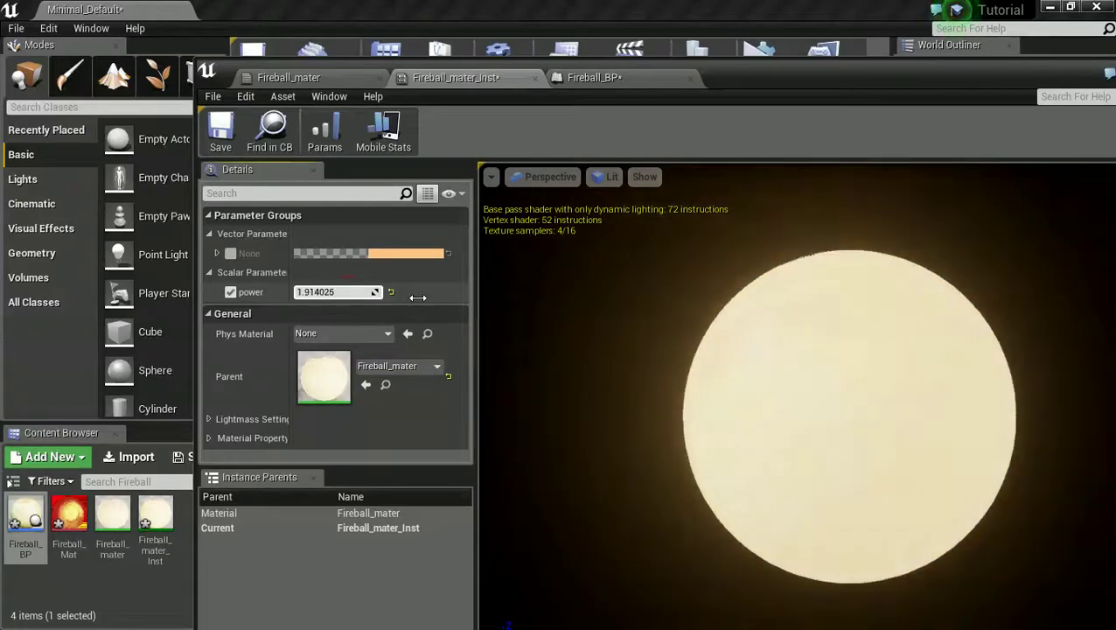
left_click(291, 77)
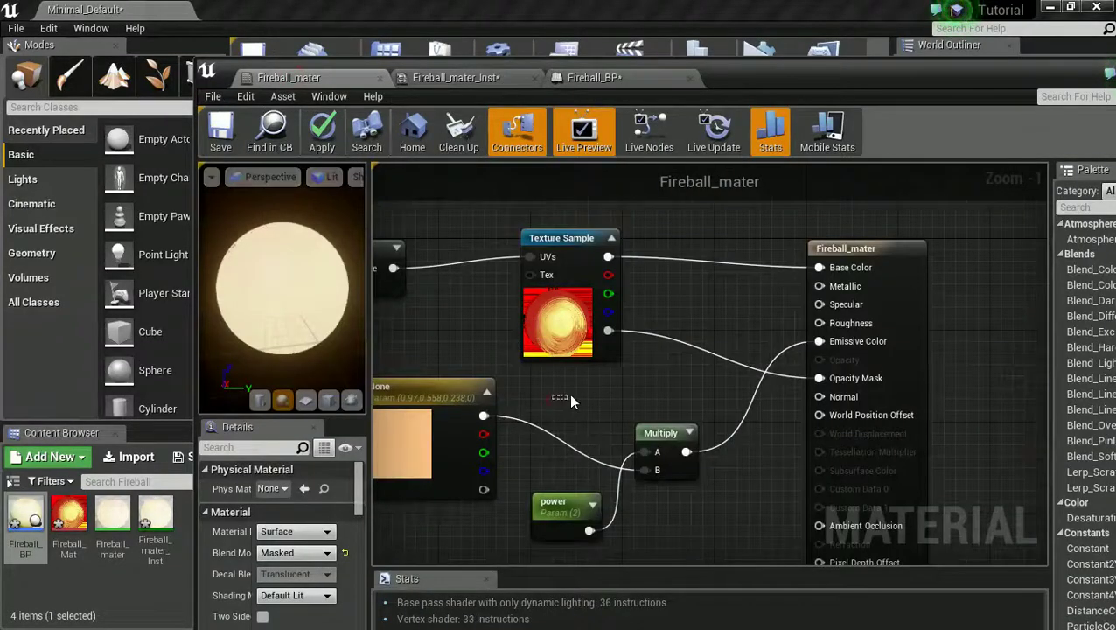
- Make the material's vector colour parameter a deep red and apply the change
double_click(427, 445)
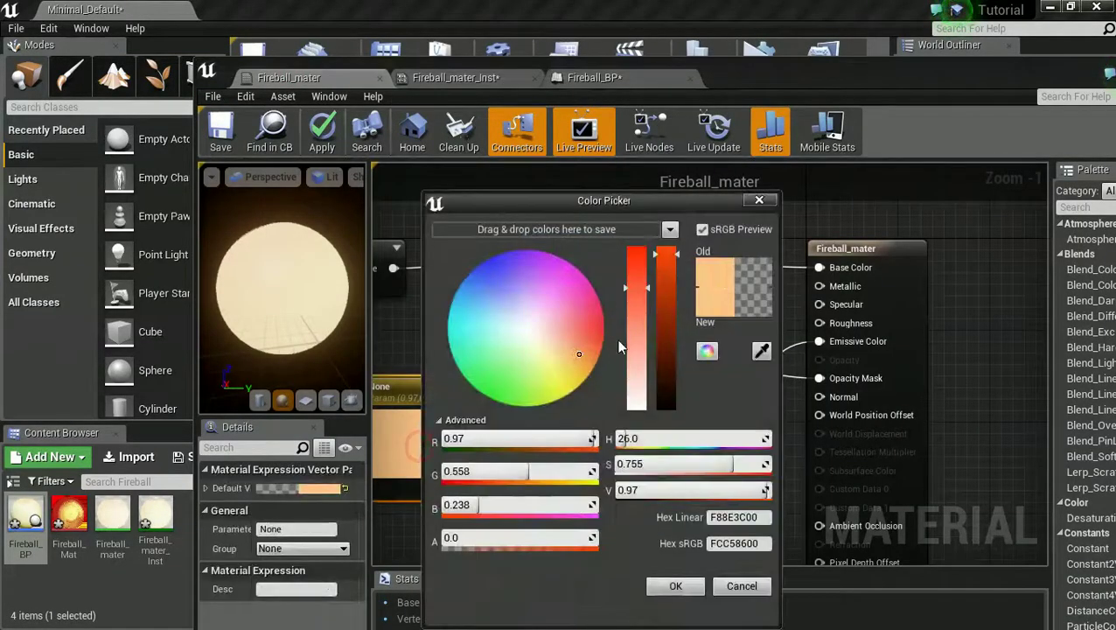
left_click_drag(659, 306, 663, 335)
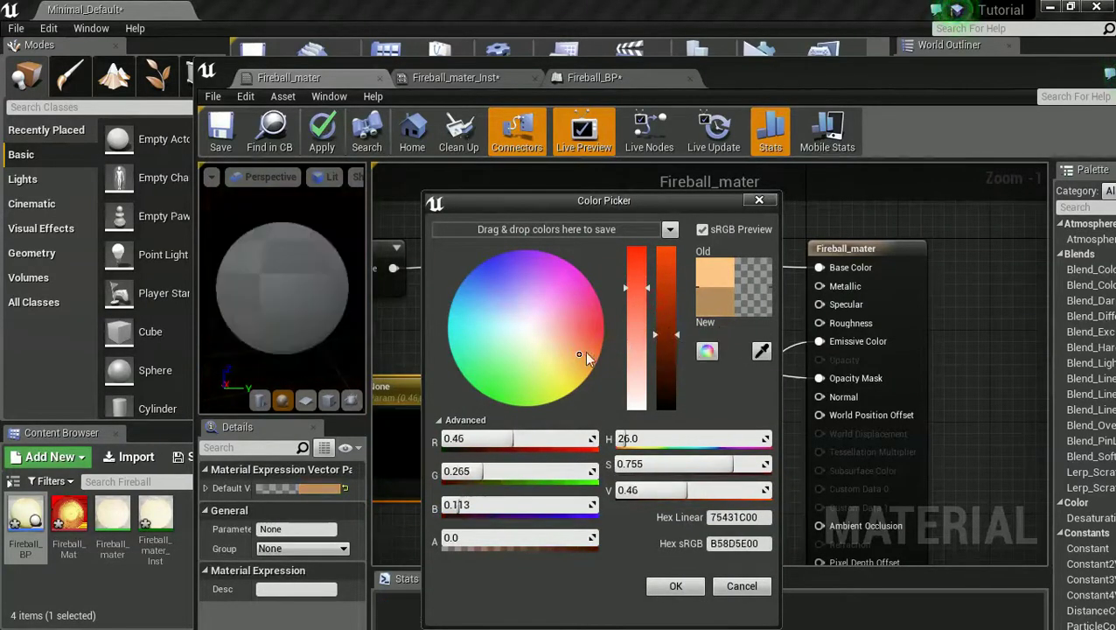
left_click_drag(587, 348, 607, 327)
left_click(678, 585)
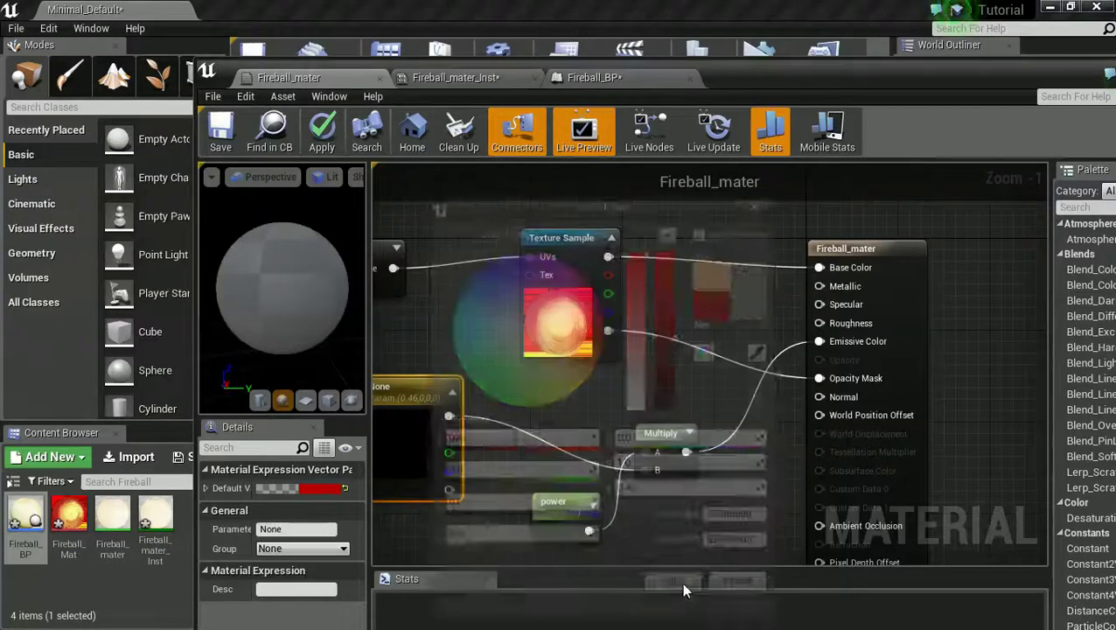
left_click(577, 398)
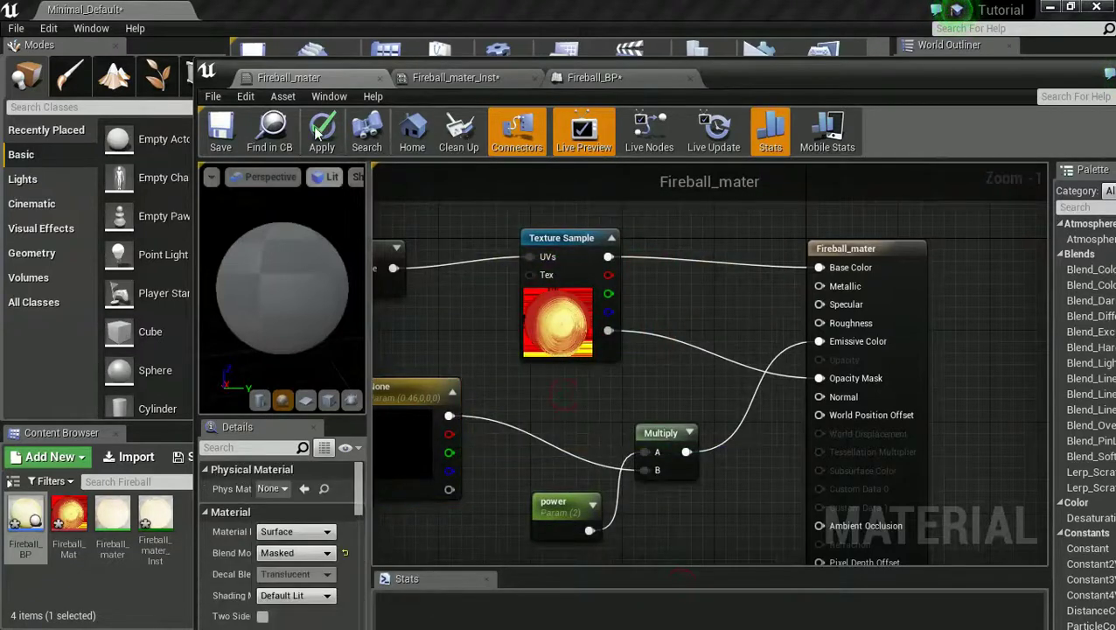
- Set the Fireball_mater_Inst power parameter to 0.2, then return to Fireball_BP
left_click(472, 78)
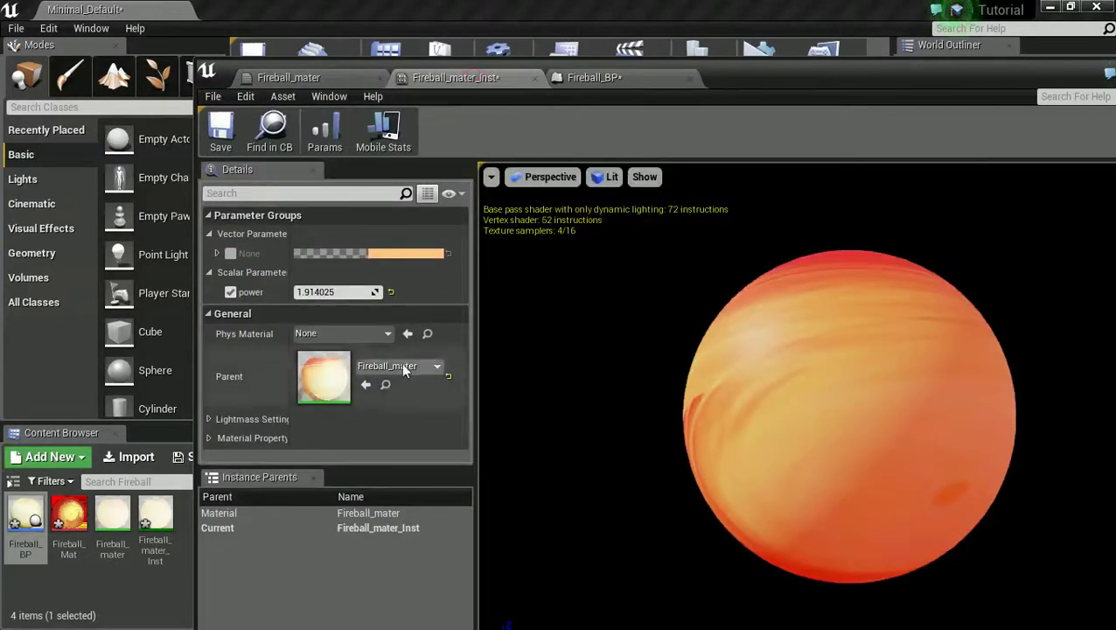
left_click_drag(341, 291, 458, 311)
left_click(331, 292)
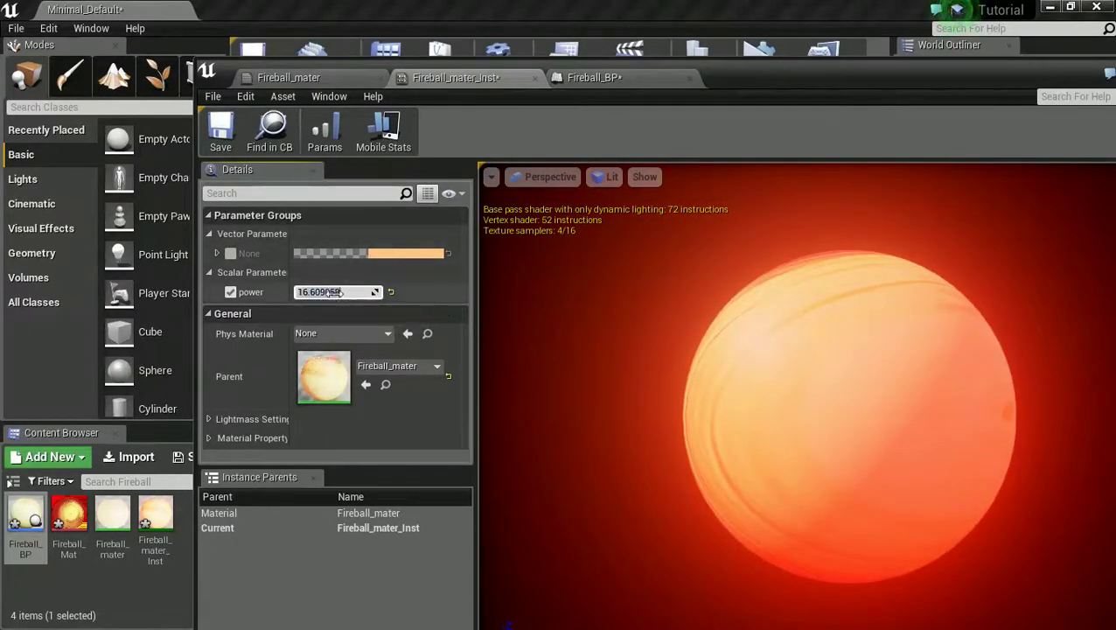
type("0.2")
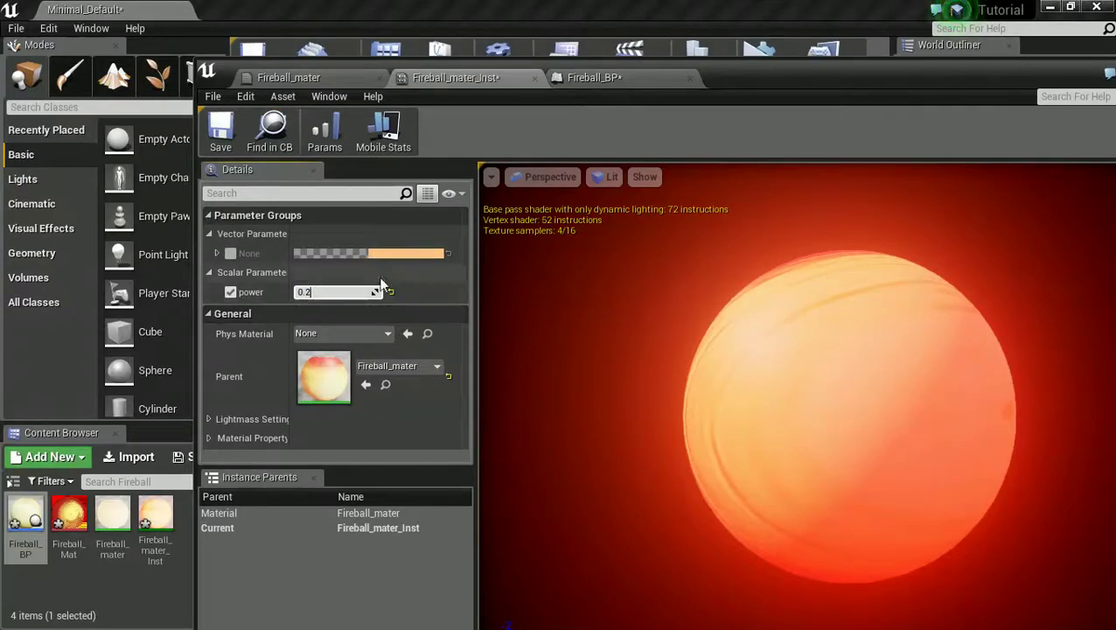
key("Return")
left_click(603, 77)
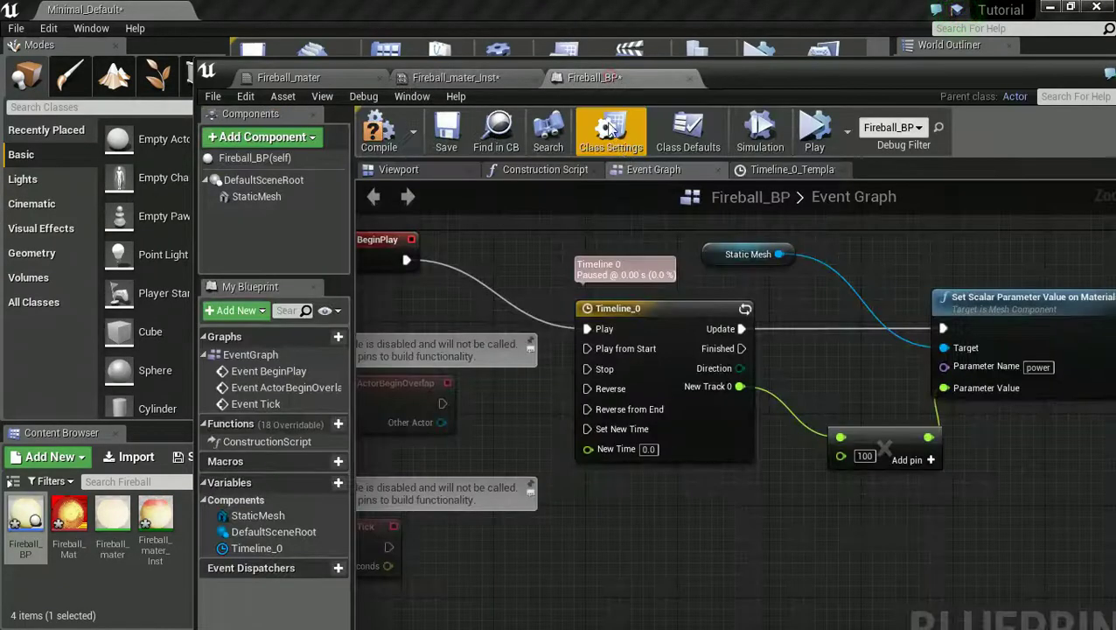
- Lower Timeline_0's curve keys to about 0.28, 0.03, 0.23, and move the 0.6 key to 0.44, 0.06
left_click(752, 166)
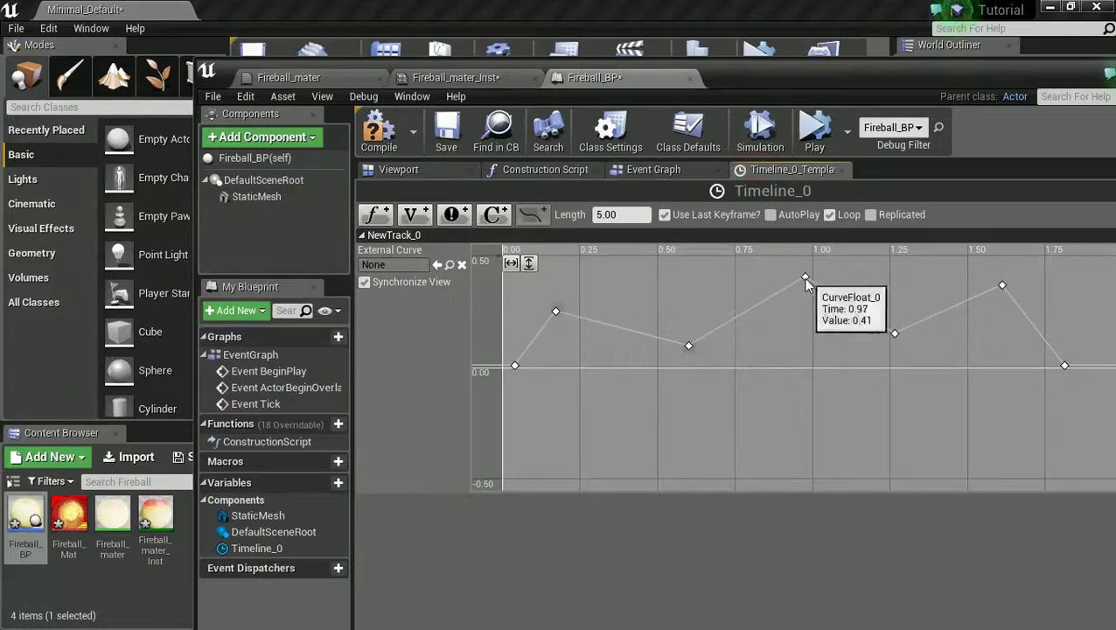
left_click_drag(804, 278, 794, 305)
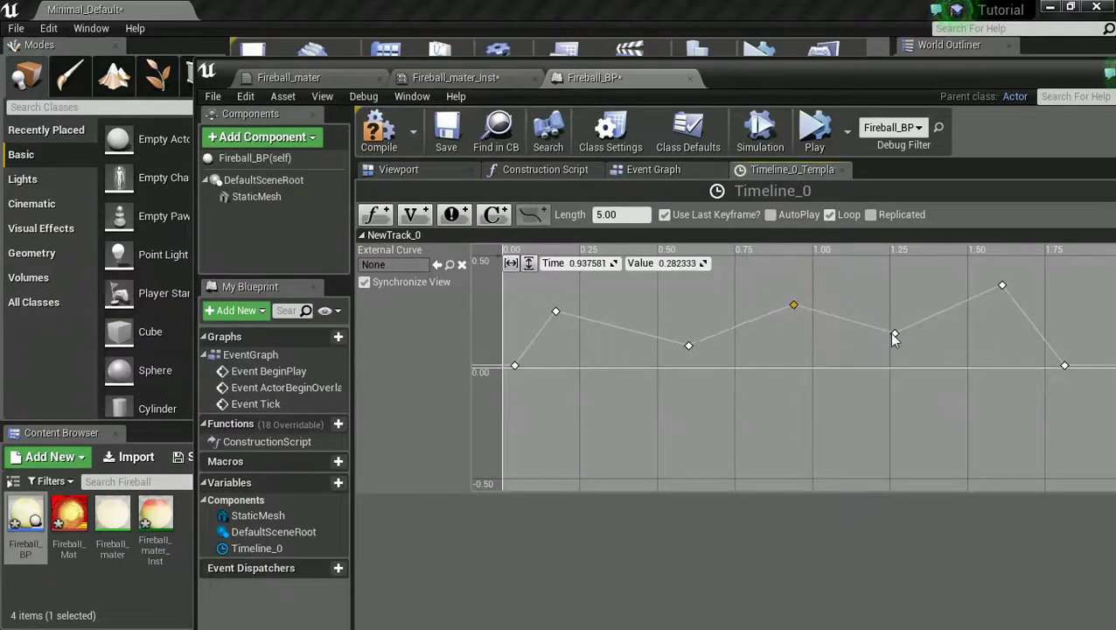
left_click_drag(894, 334, 878, 361)
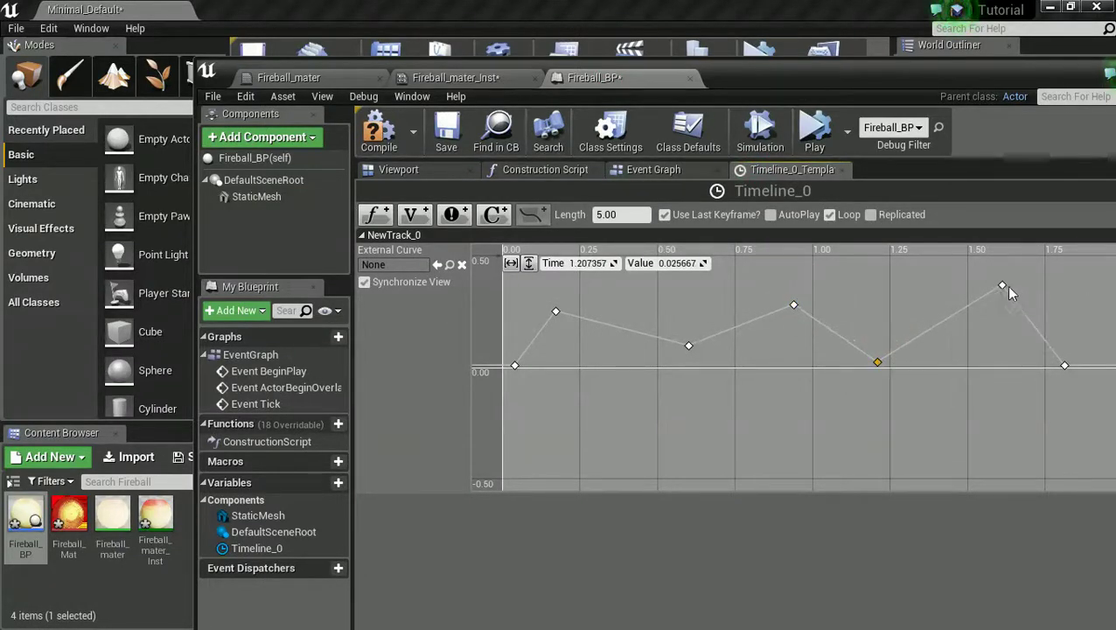
left_click_drag(1003, 285, 983, 315)
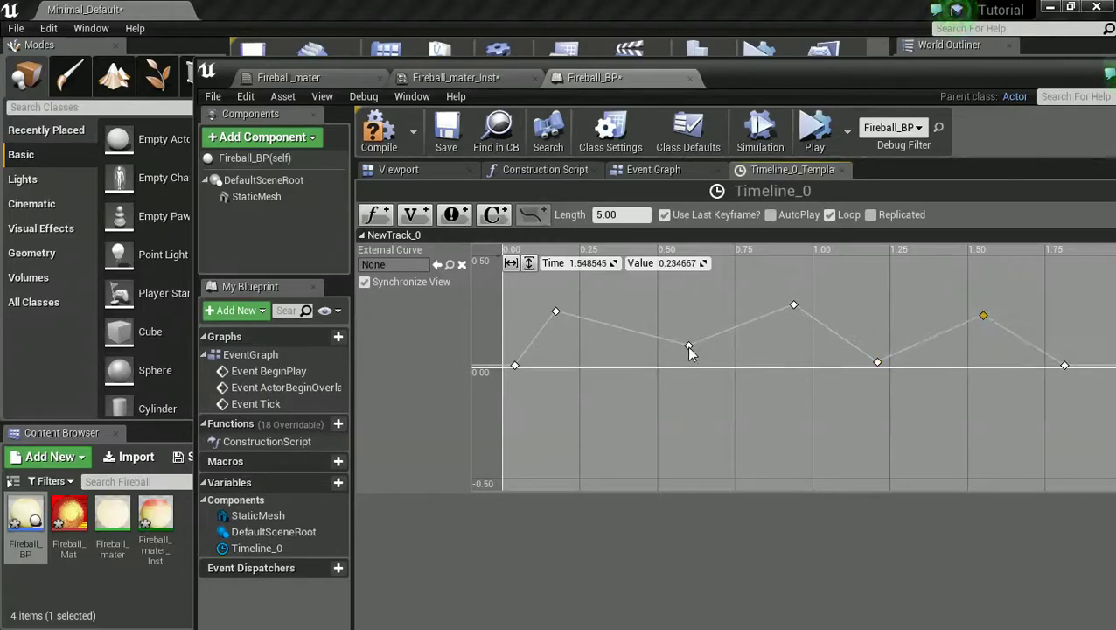
left_click_drag(688, 346, 640, 356)
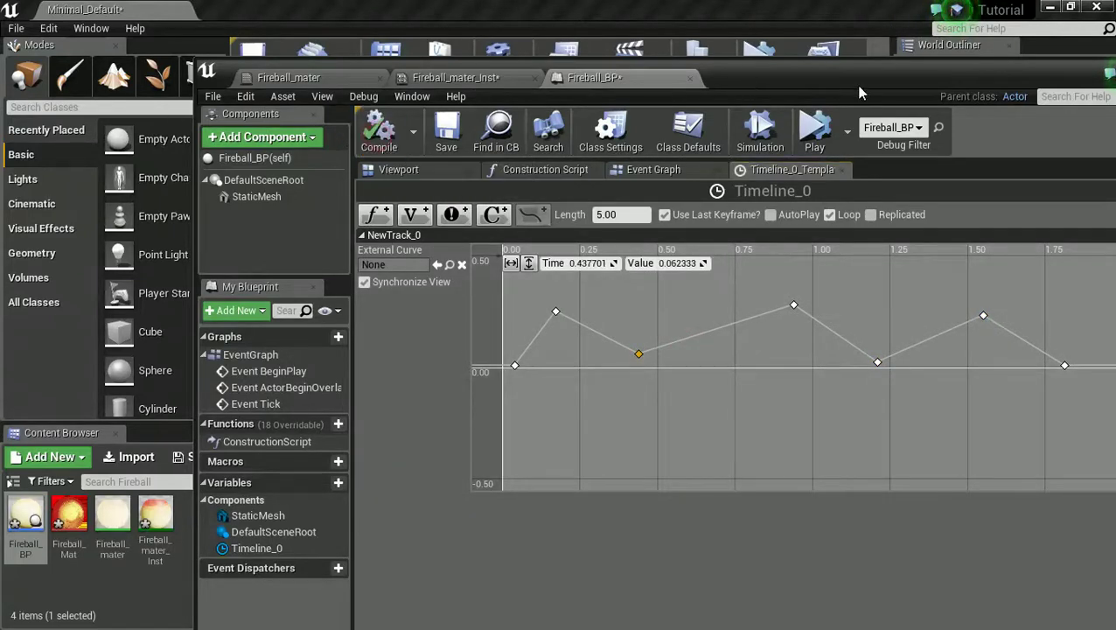
double_click(845, 76)
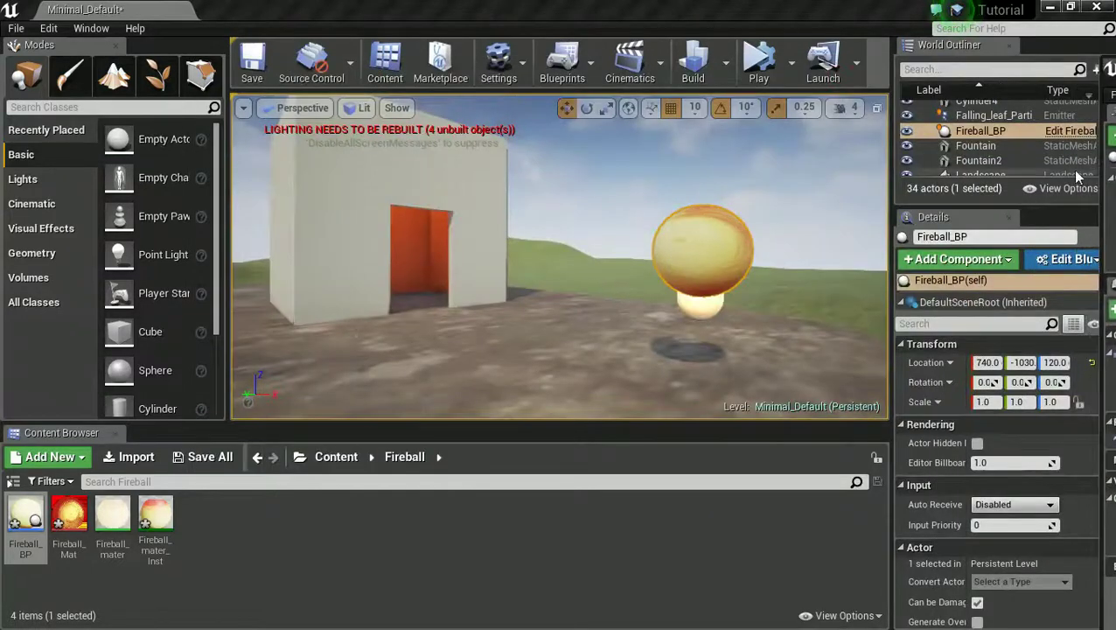
- Play the level, move in close to check the fireball's orange glow, then stop and restore Fireball_BP
left_click(759, 61)
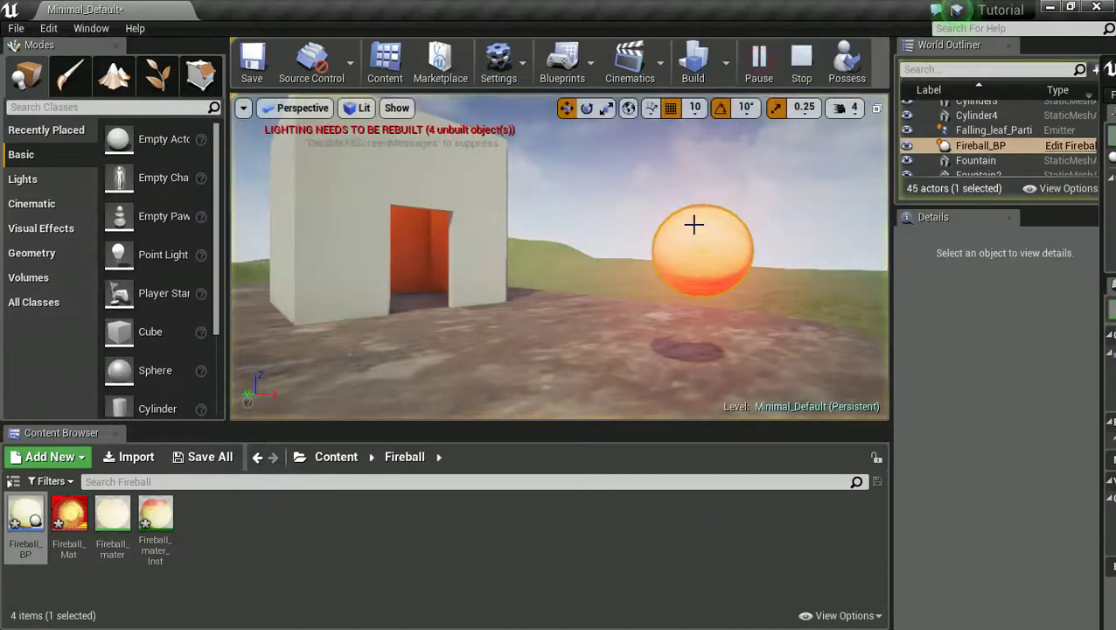
left_click(695, 256)
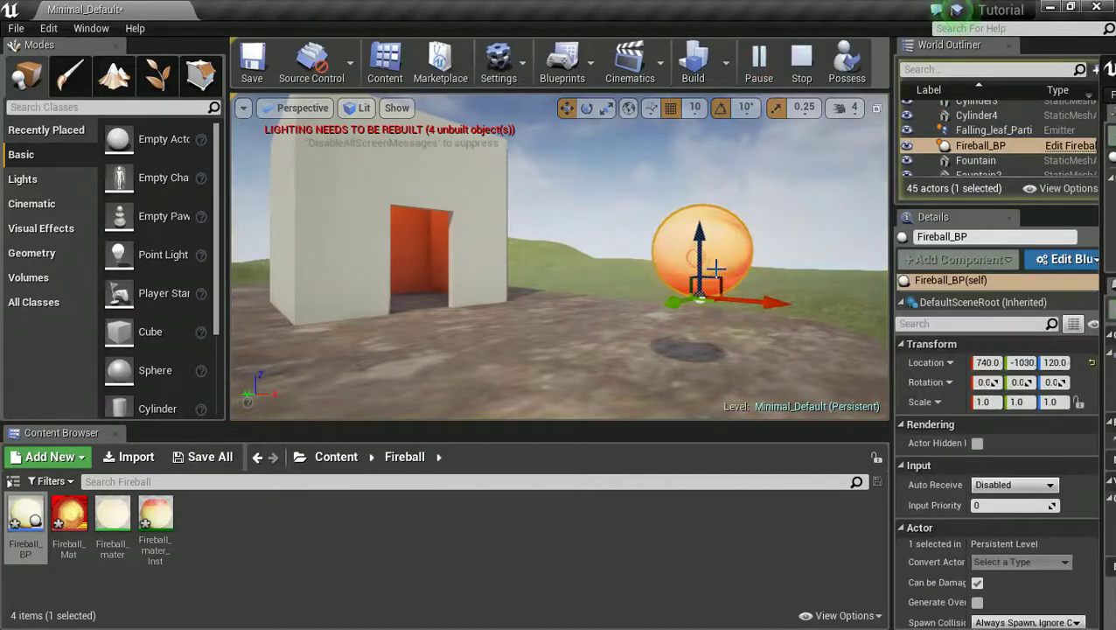
left_click(777, 264)
right_click_drag(777, 265, 792, 282)
key("Escape")
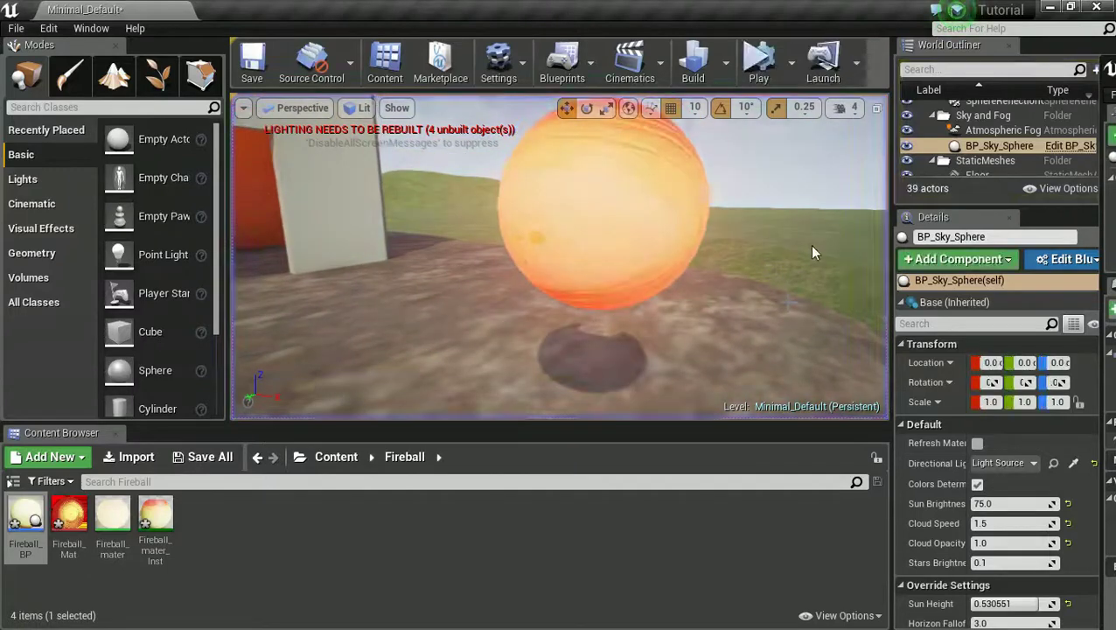
left_click_drag(1101, 156, 429, 156)
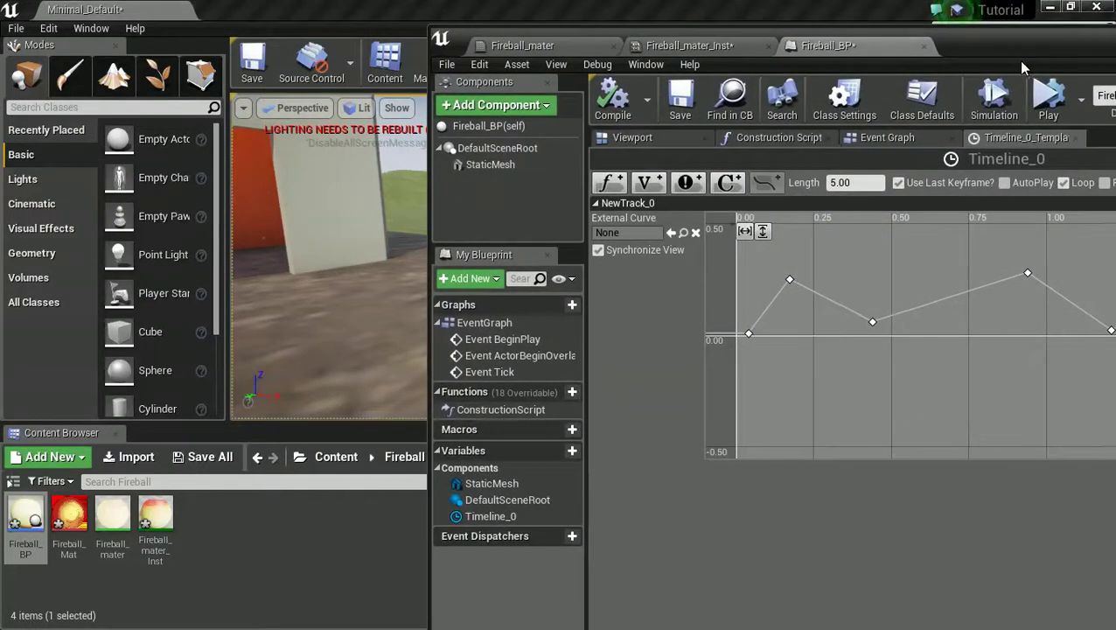
- Move the Blueprint window aside, simulate the level to watch the fireball, then stop
left_click(901, 147)
left_click_drag(984, 41, 740, 52)
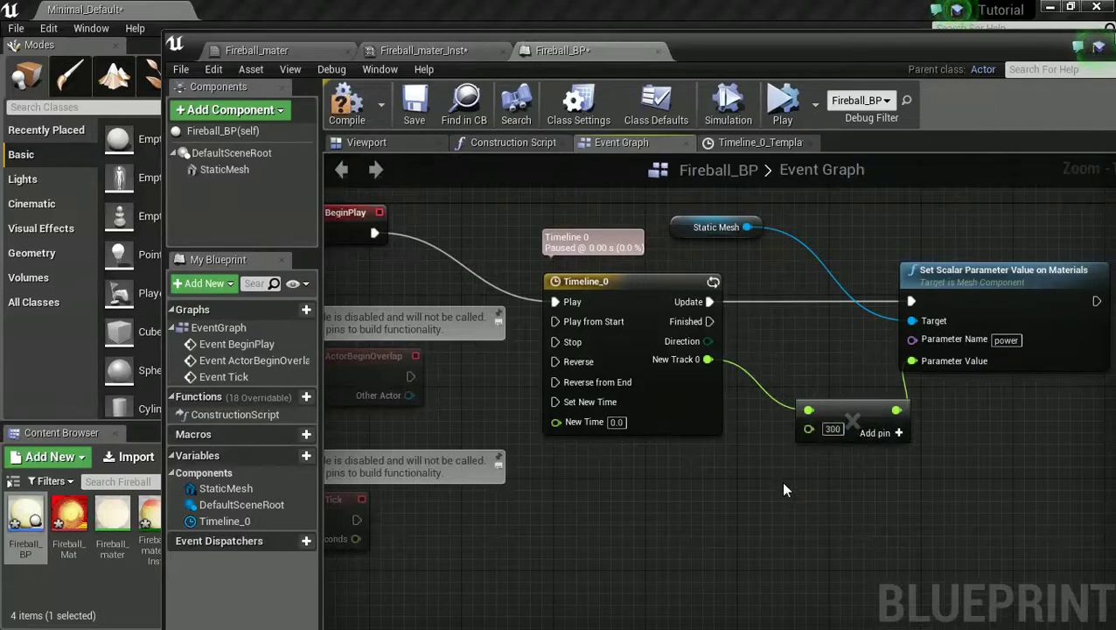
left_click_drag(802, 57, 729, 293)
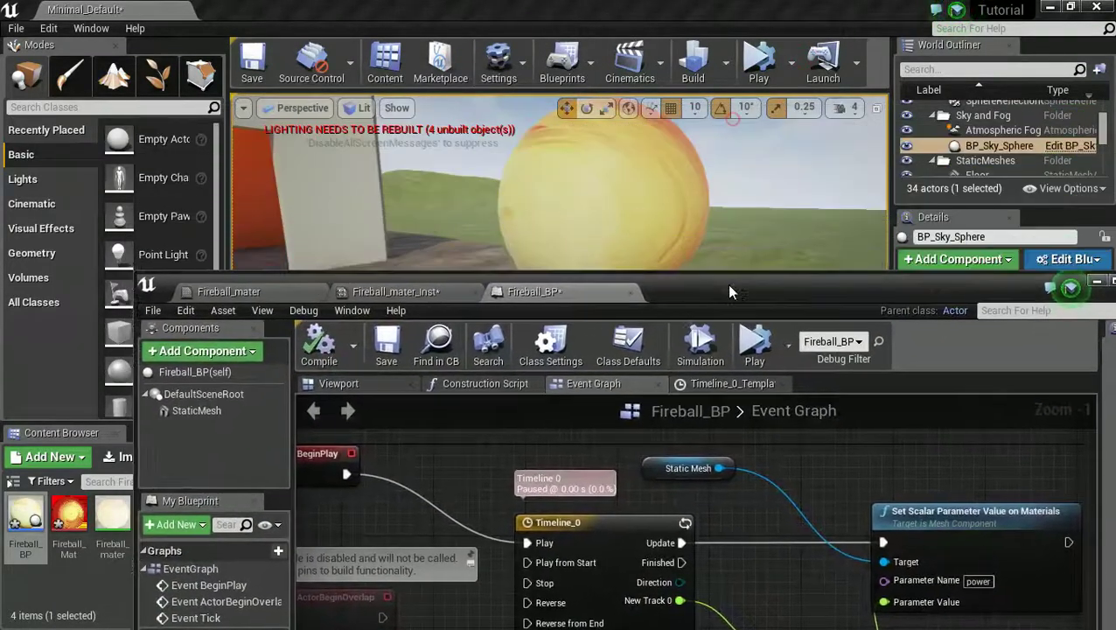
left_click(792, 79)
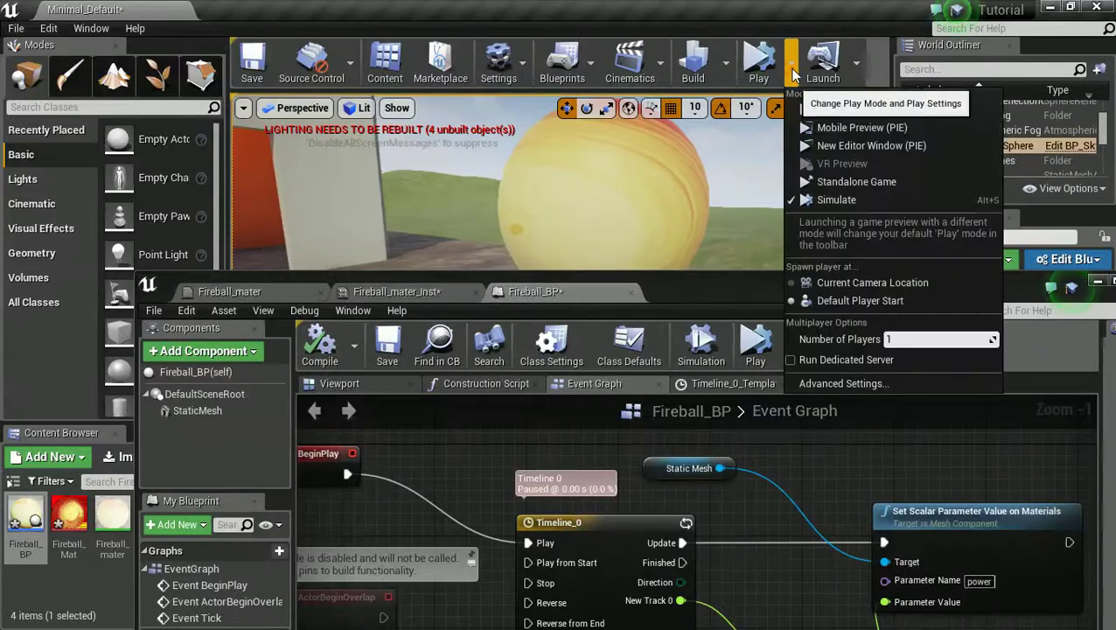
left_click(851, 201)
left_click_drag(792, 292, 828, 119)
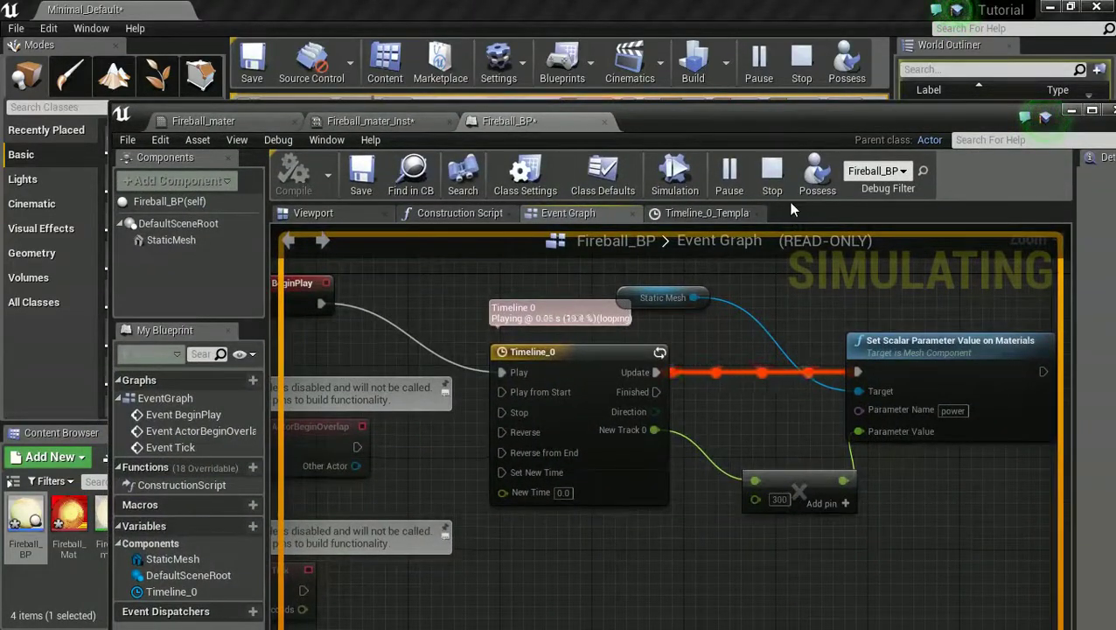
left_click(772, 177)
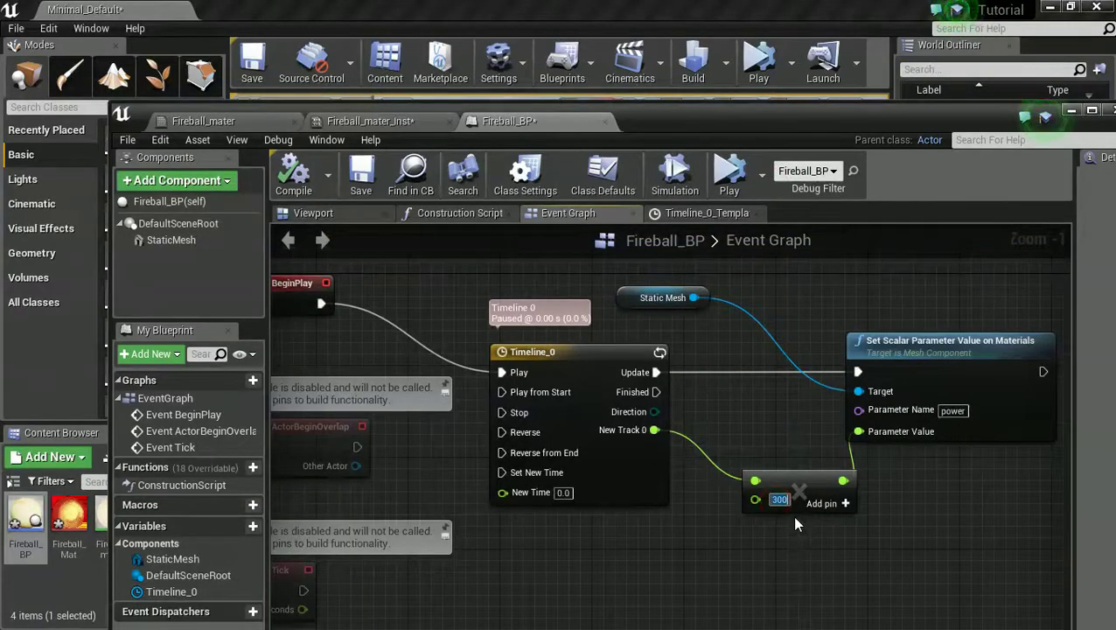
- Set the Add node's value to 400 and switch to the Fireball_mater graph
type("400")
key("Return")
left_click(241, 120)
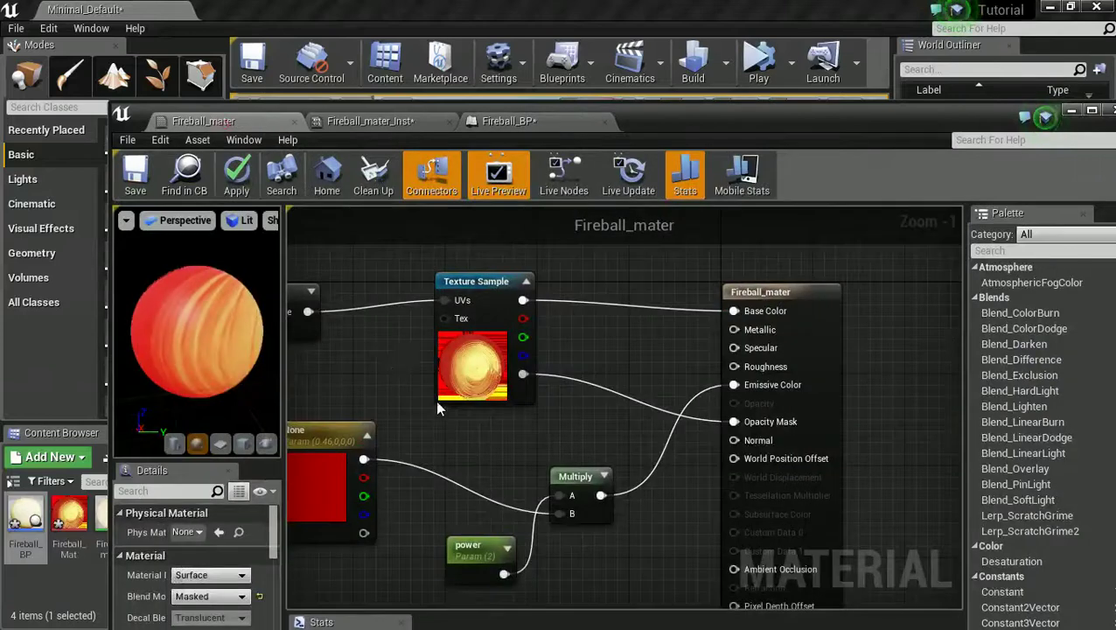
- Change Fireball_mater's colour parameter to a paler orange-red and save the material with Ctrl+S
double_click(327, 499)
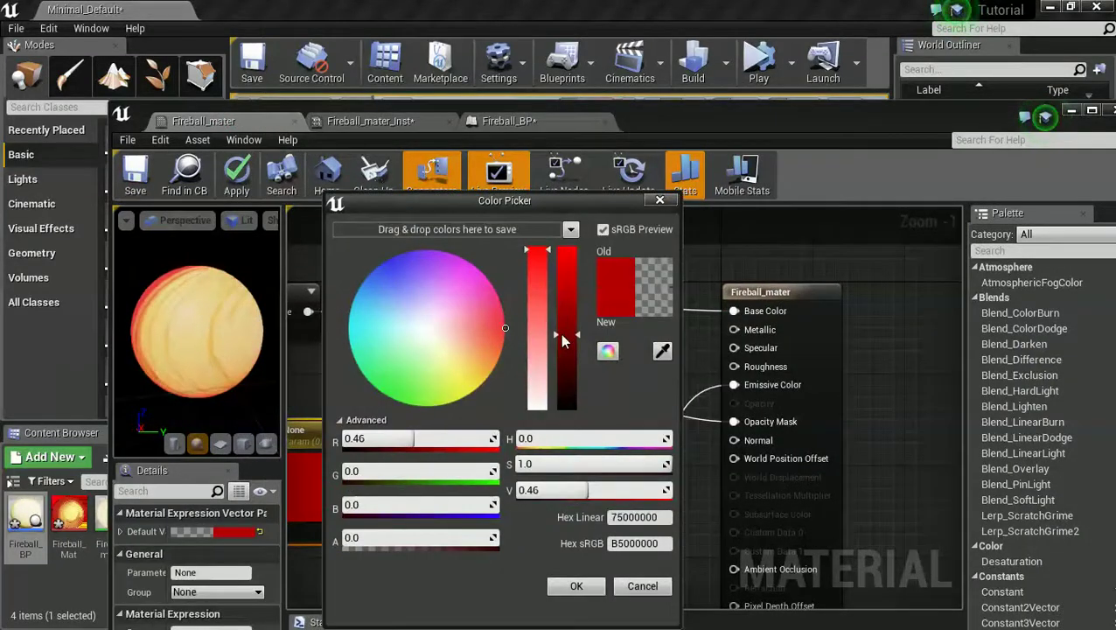
mouse_move(502, 326)
left_mouse_down()
mouse_move(481, 326)
mouse_move(493, 334)
left_mouse_up()
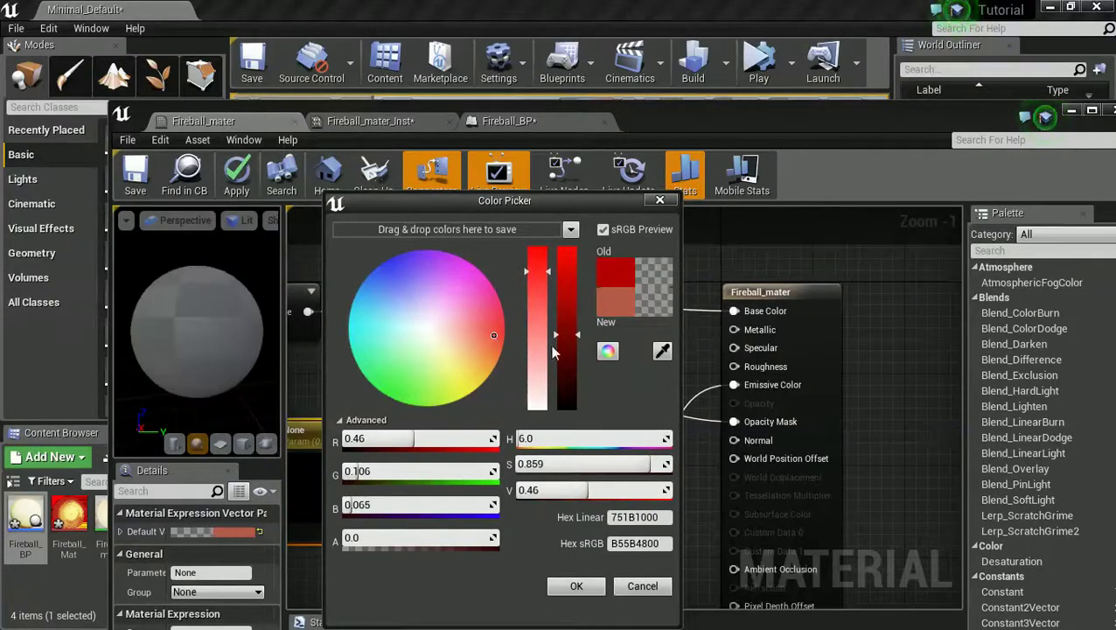
mouse_move(566, 326)
left_mouse_down()
mouse_move(570, 367)
mouse_move(576, 329)
left_mouse_up()
left_click(571, 583)
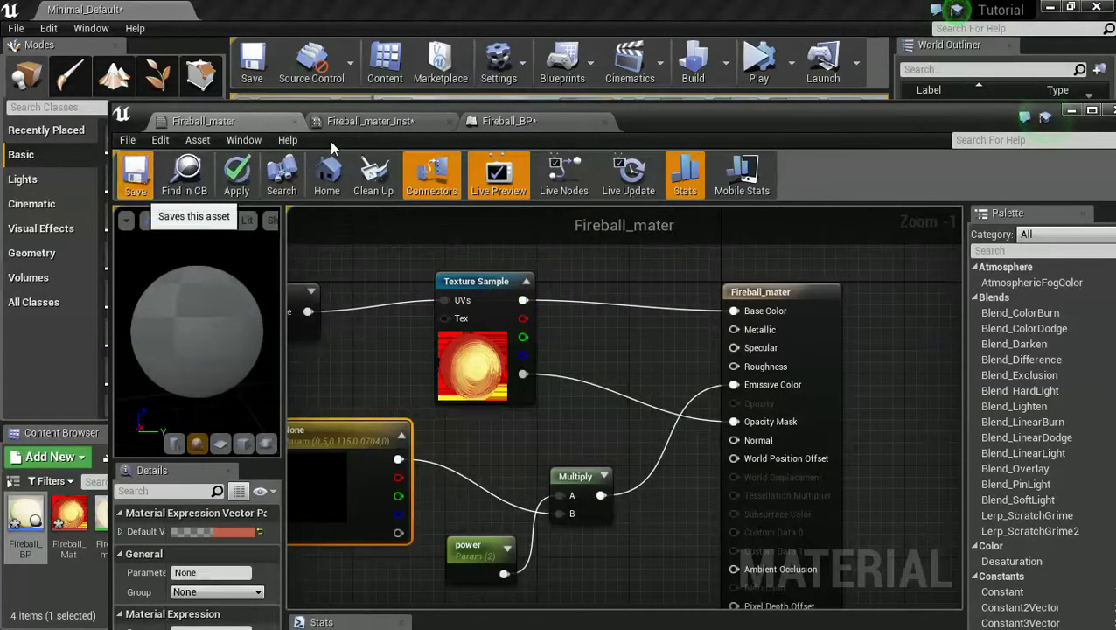
key("ctrl+s")
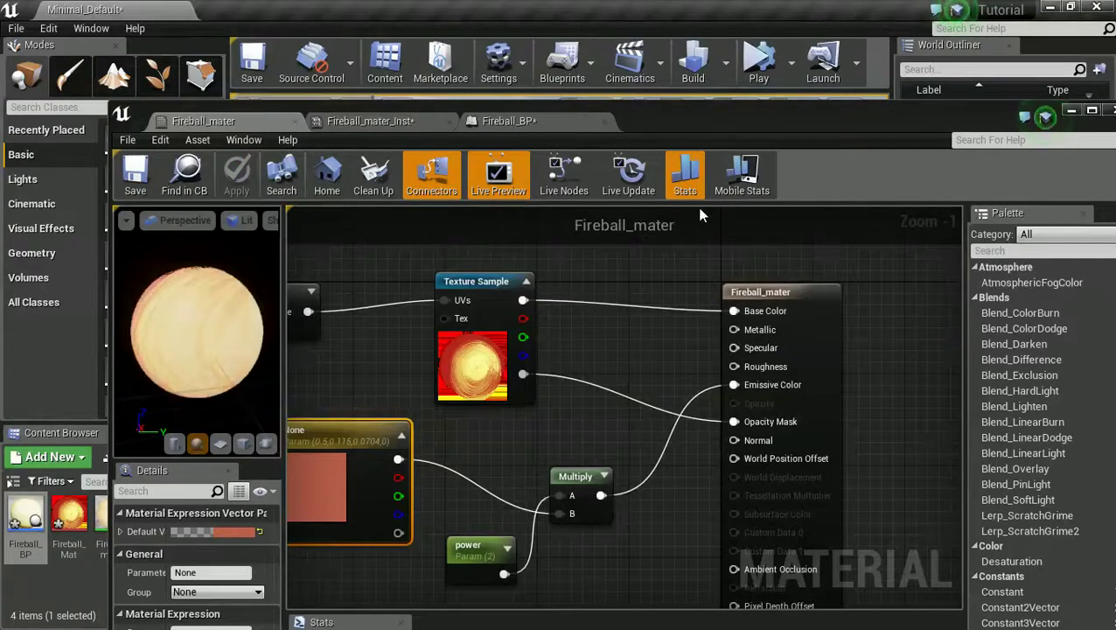
left_click_drag(664, 125, 1115, 77)
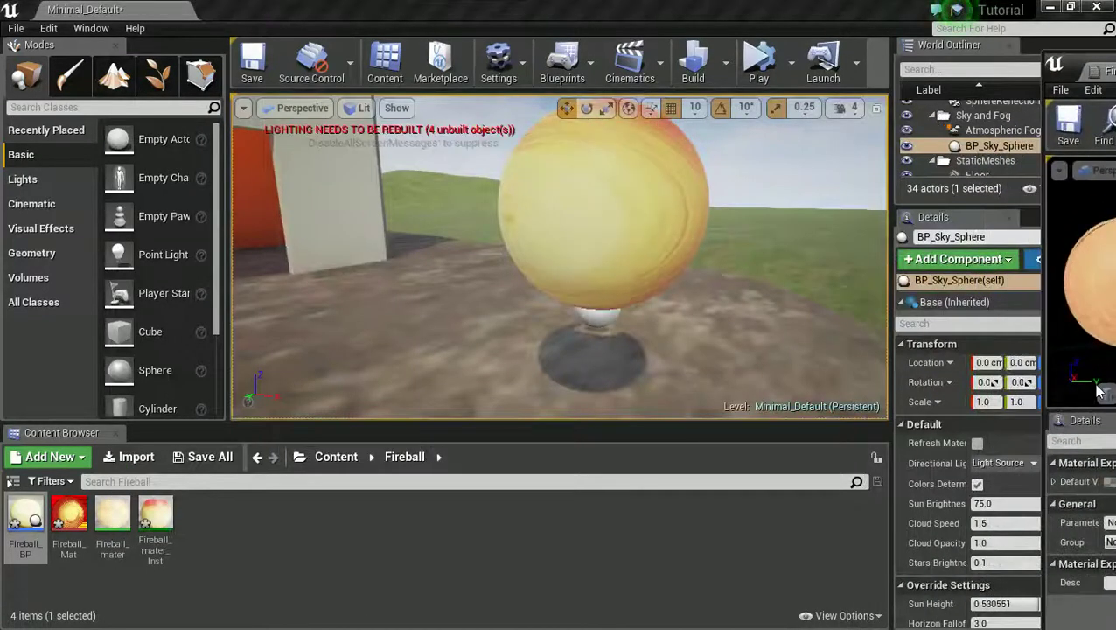
- Open the selected Fireball_BP in the Blueprint editor and widen its details panel
left_click(1105, 336)
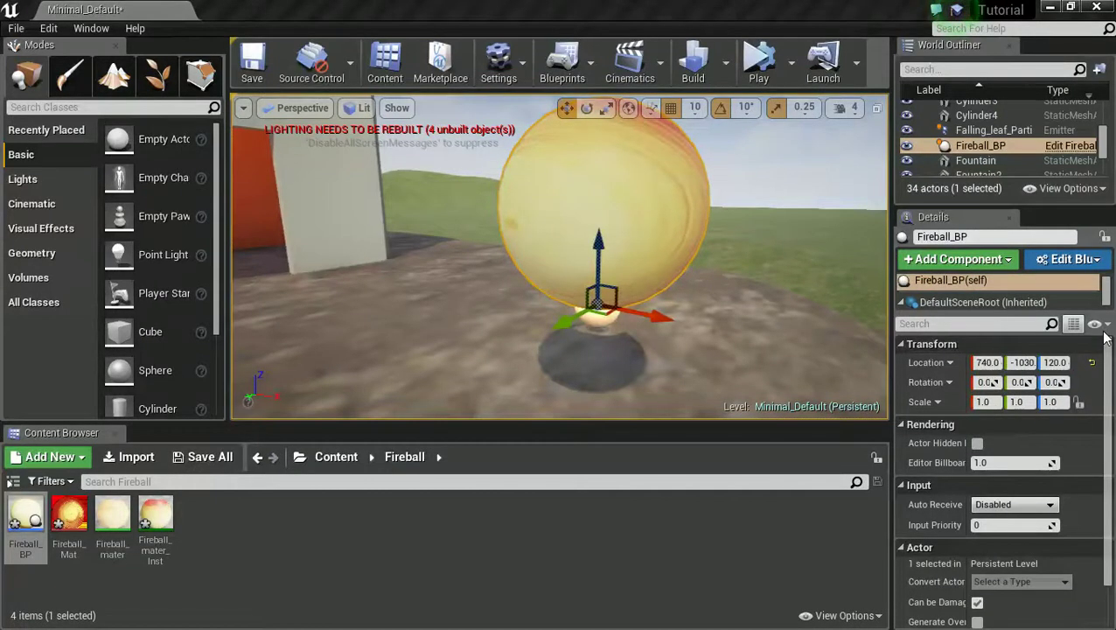
left_click(1071, 145)
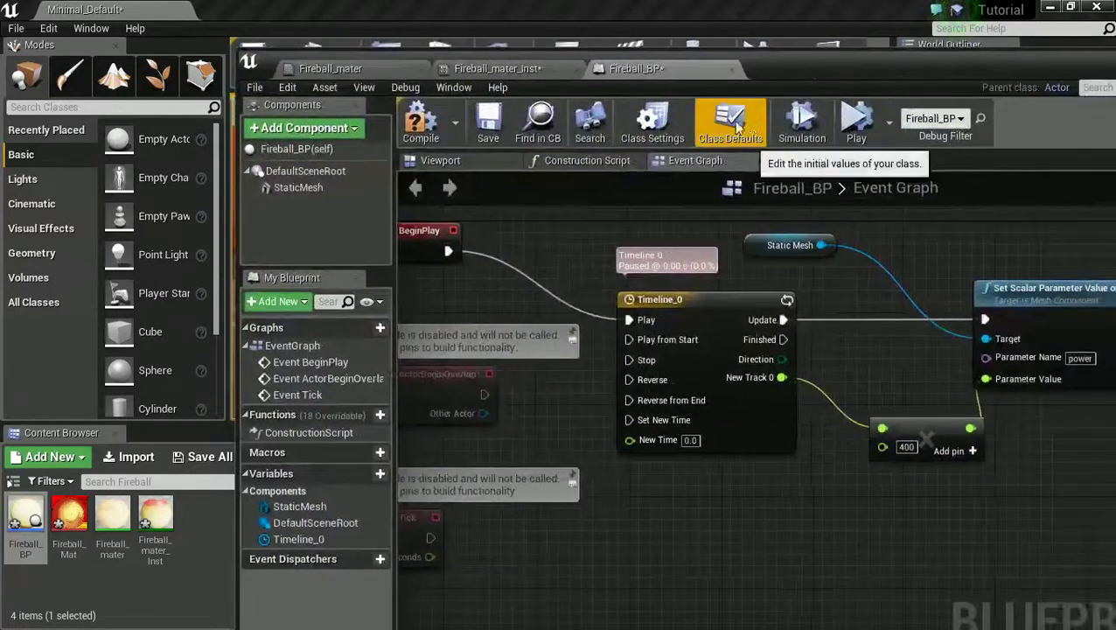
left_click(469, 166)
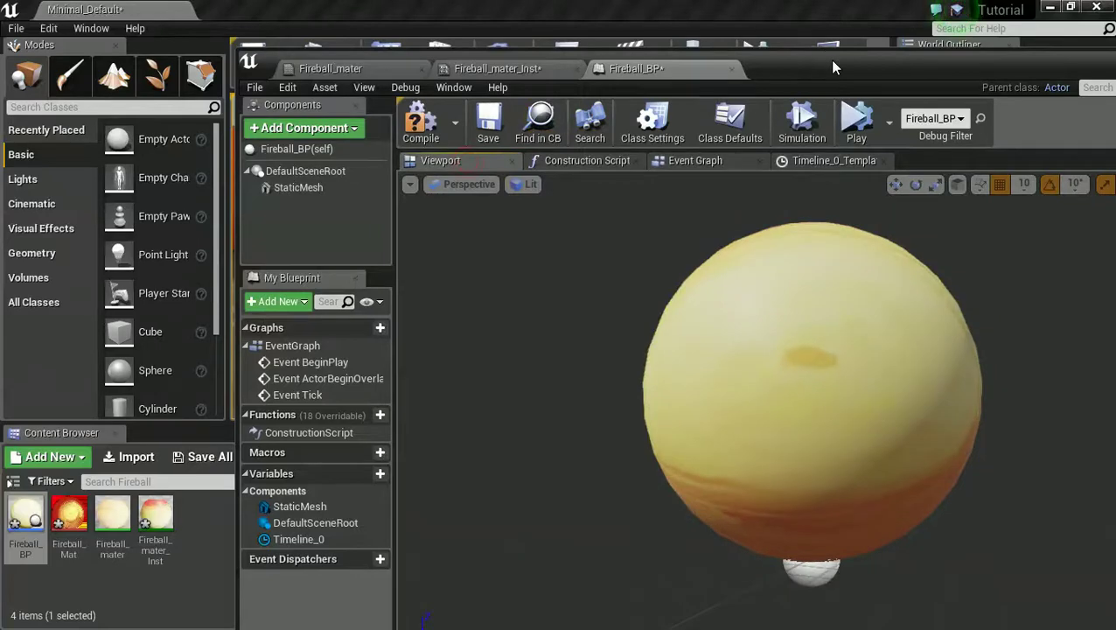
left_click_drag(834, 66, 651, 25)
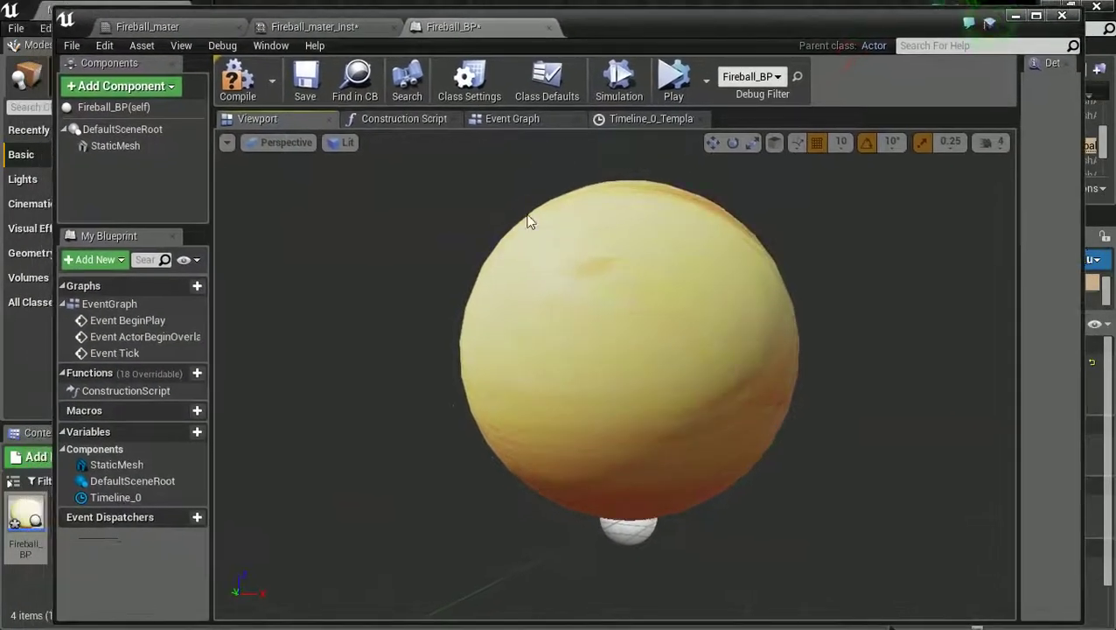
left_click(114, 106)
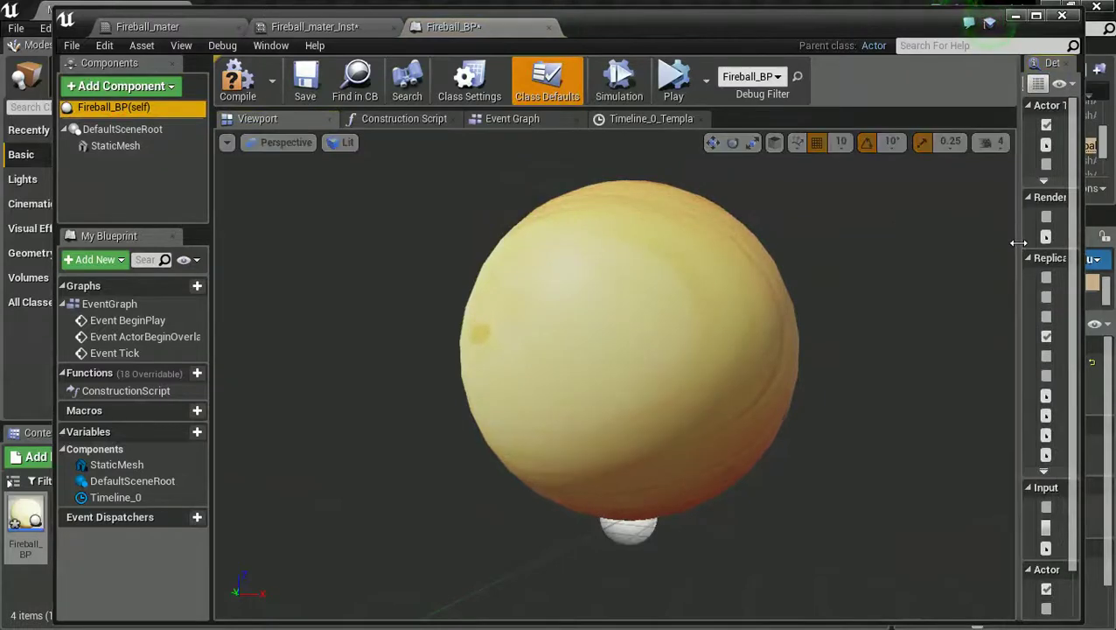
left_click_drag(1015, 243, 803, 247)
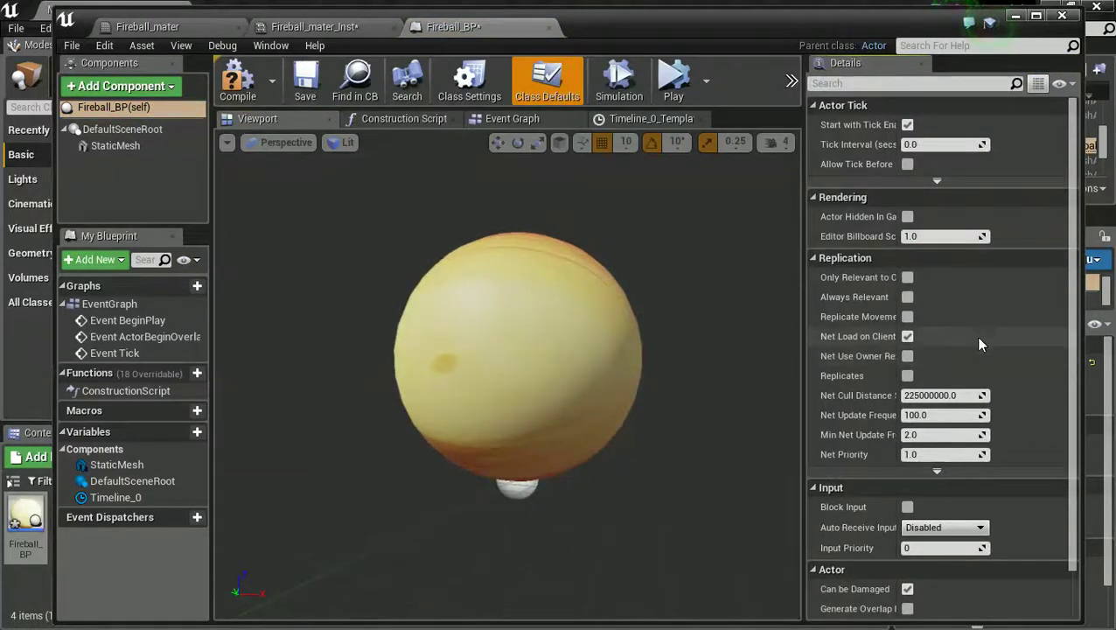
scroll(1009, 321, "down", 2)
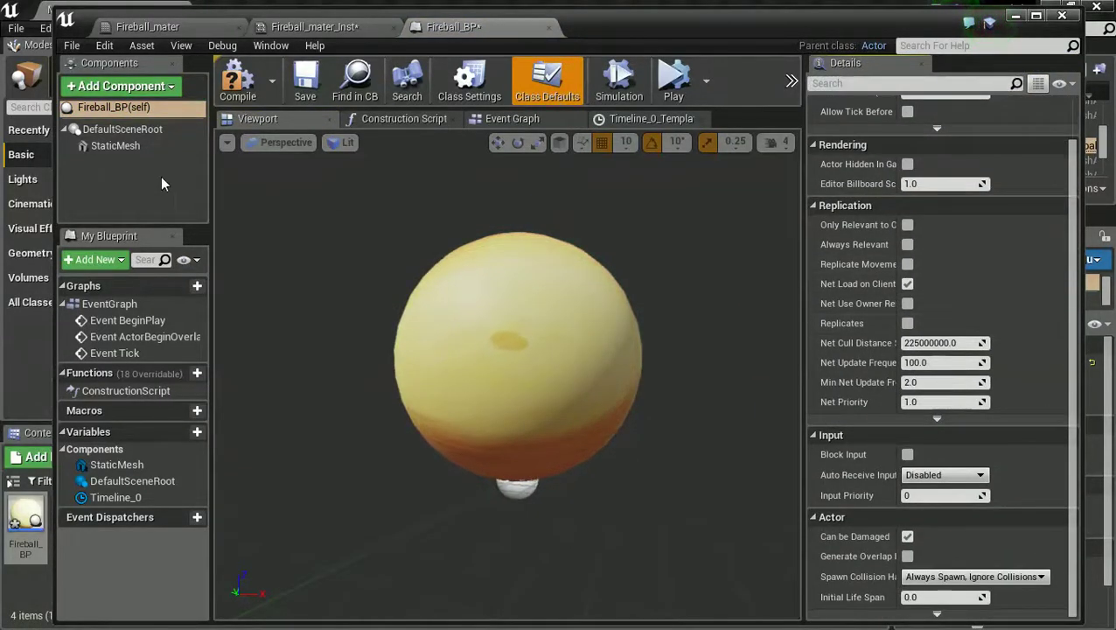
- Enable Simulate Physics and Simulation Generates Hit Events on the sphere's StaticMesh component
left_click(109, 146)
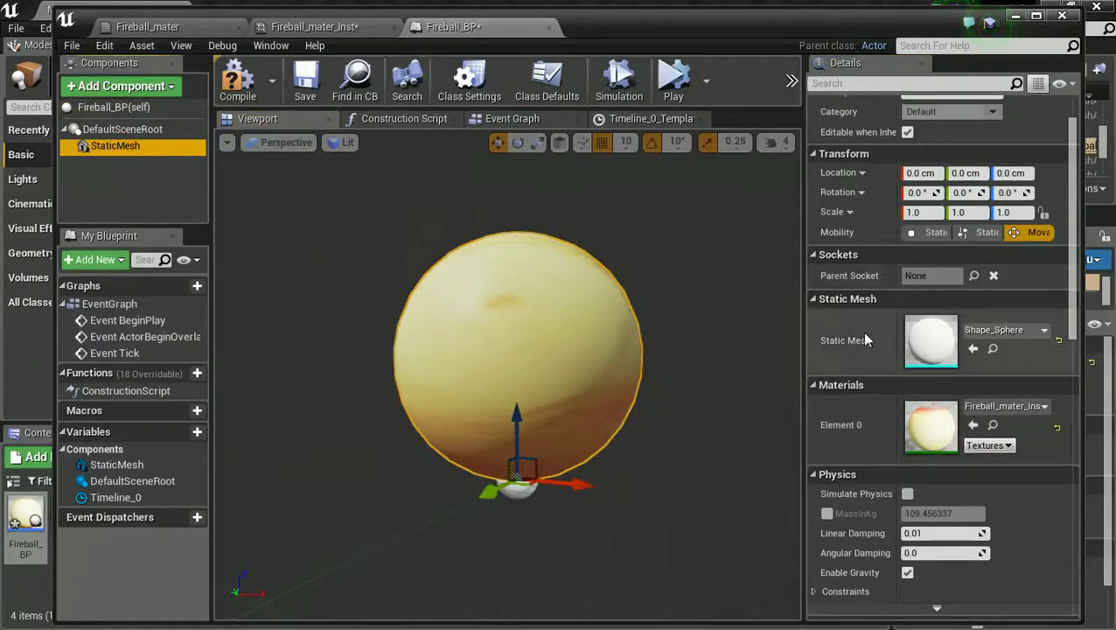
scroll(866, 393, "down", 4)
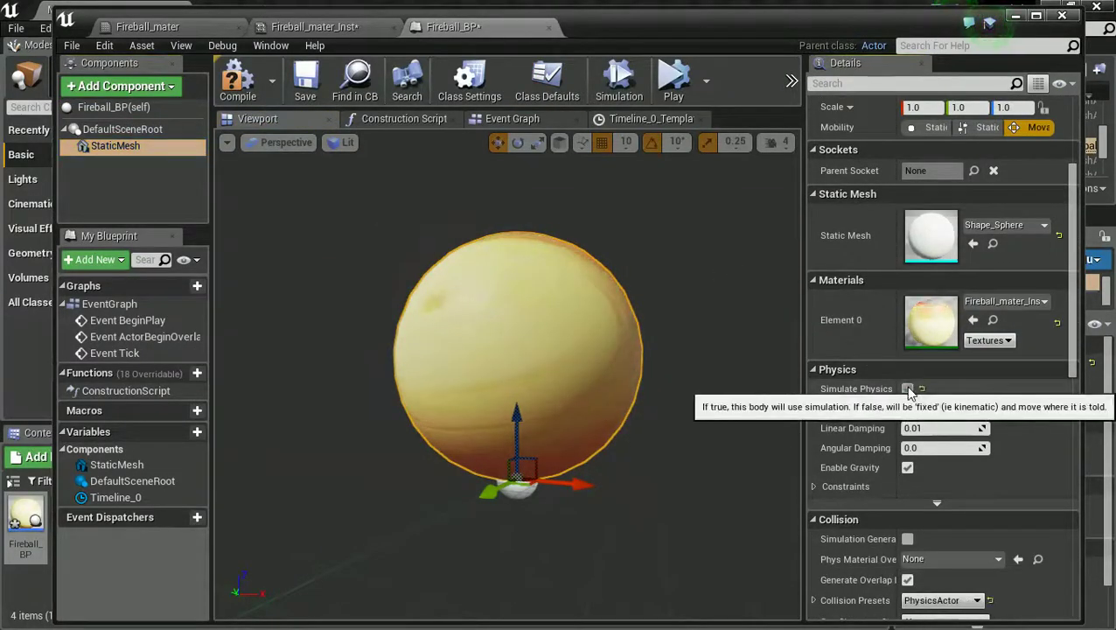
left_click(908, 390)
scroll(942, 536, "down", 1)
scroll(943, 536, "down", 1)
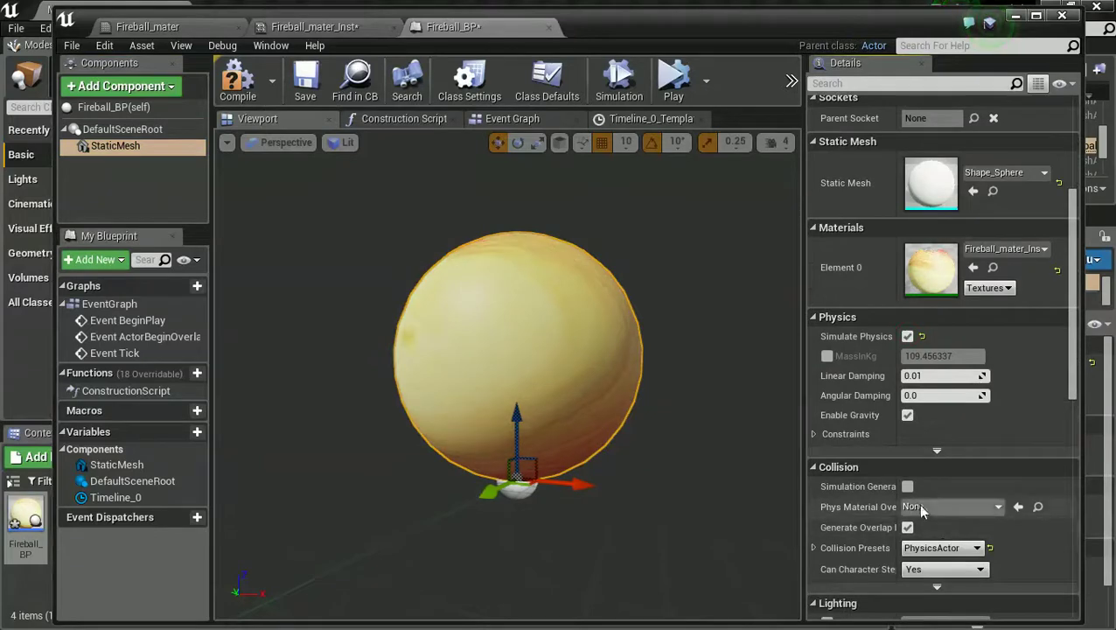
left_click(907, 486)
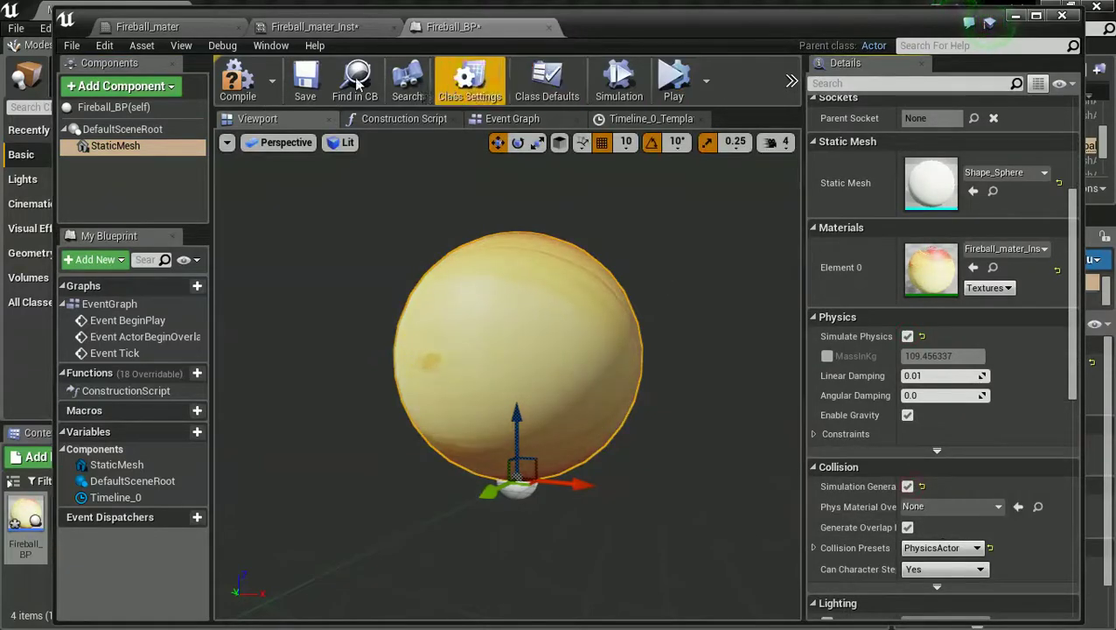
left_click(1015, 16)
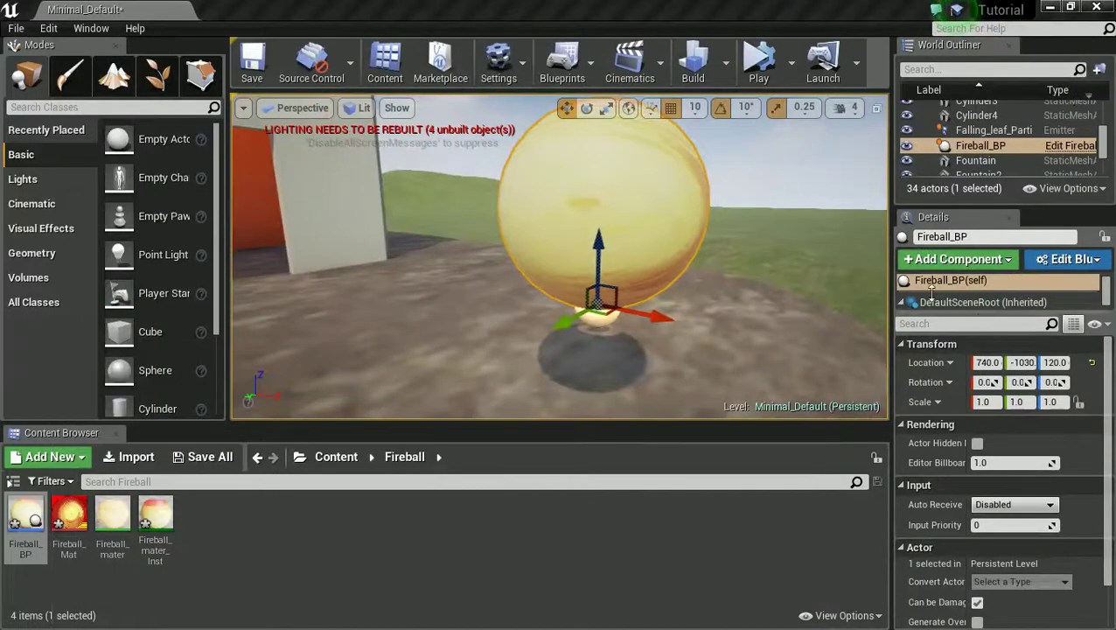
- Raise the fireball along Z to a height of 290
scroll(592, 234, "down", 3)
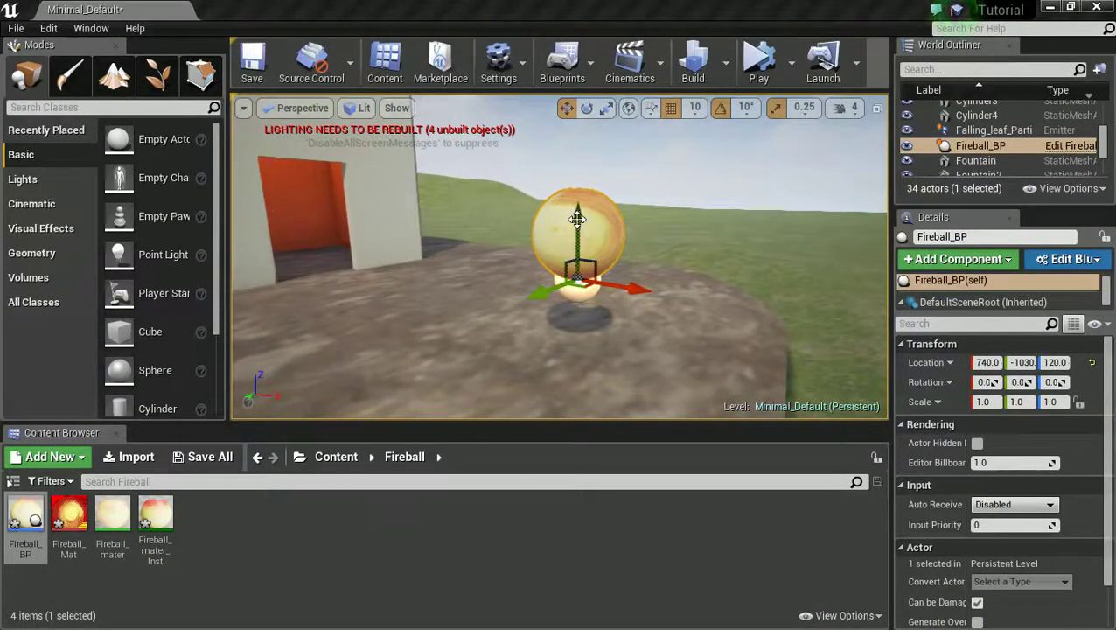
left_click_drag(577, 218, 601, 142)
scroll(660, 199, "down", 4)
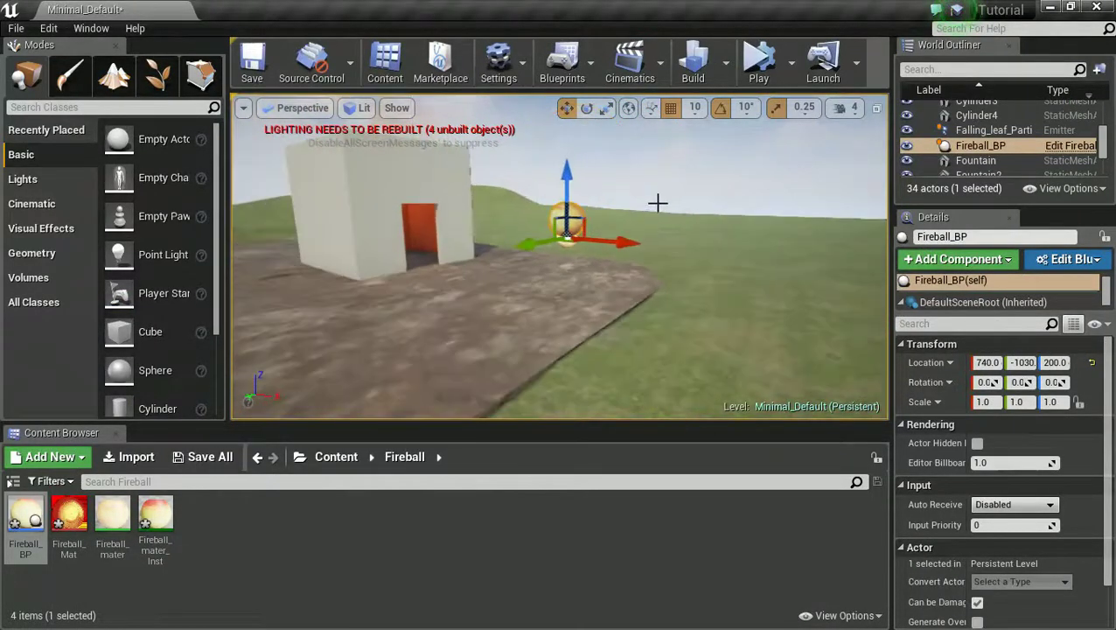
left_click_drag(566, 176, 570, 147)
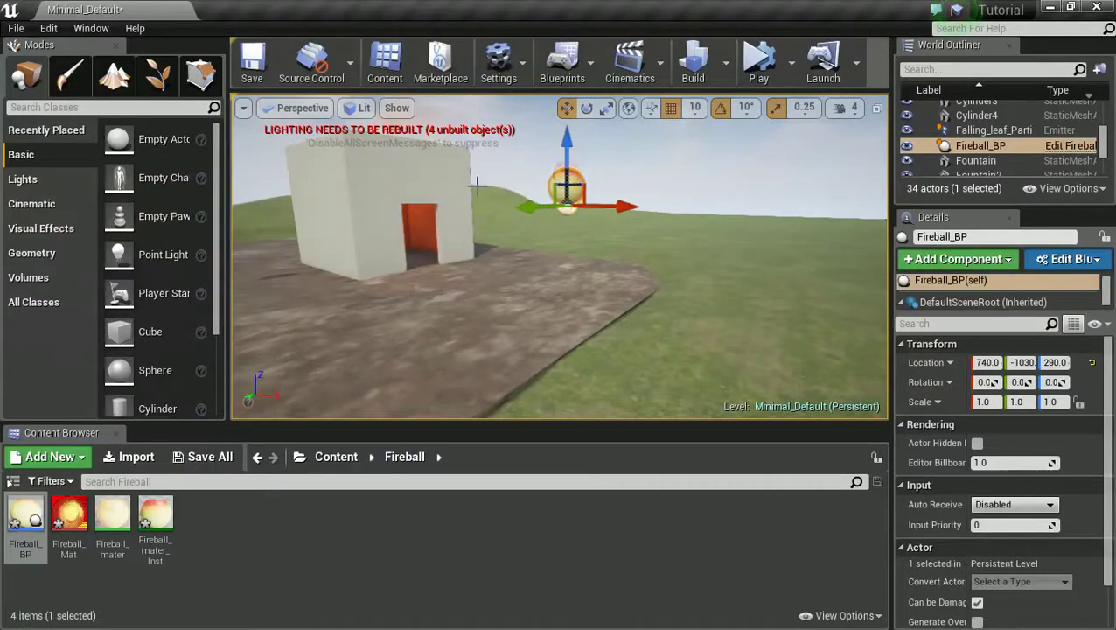
- Place a Cone from the Basic list on the ground beneath the fireball
scroll(191, 254, "down", 3)
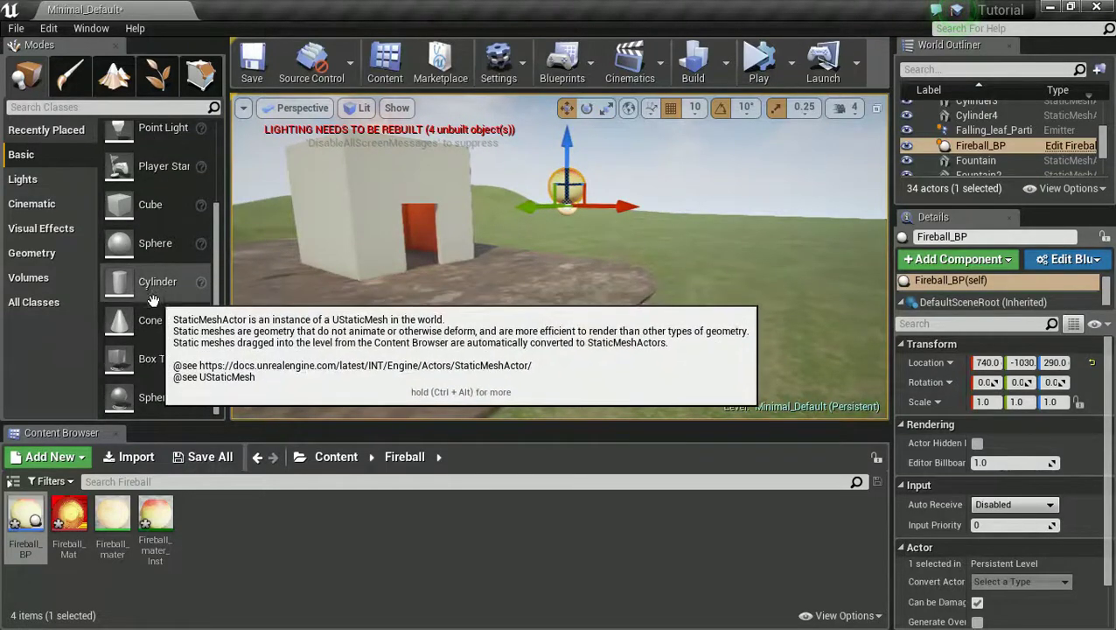
left_click_drag(151, 305, 543, 312)
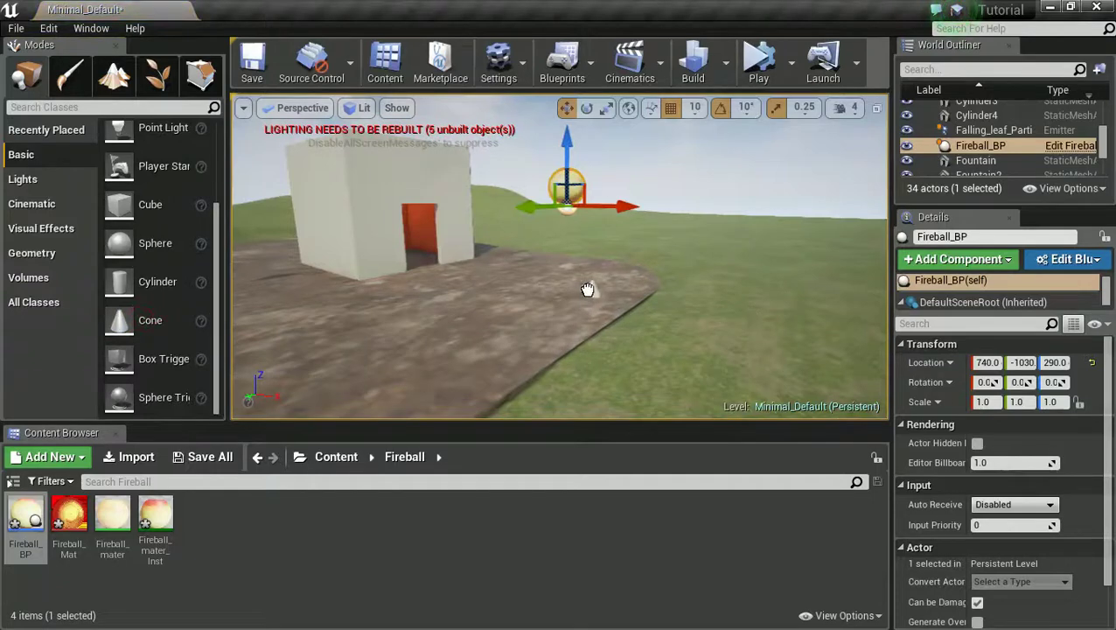
left_click(603, 166)
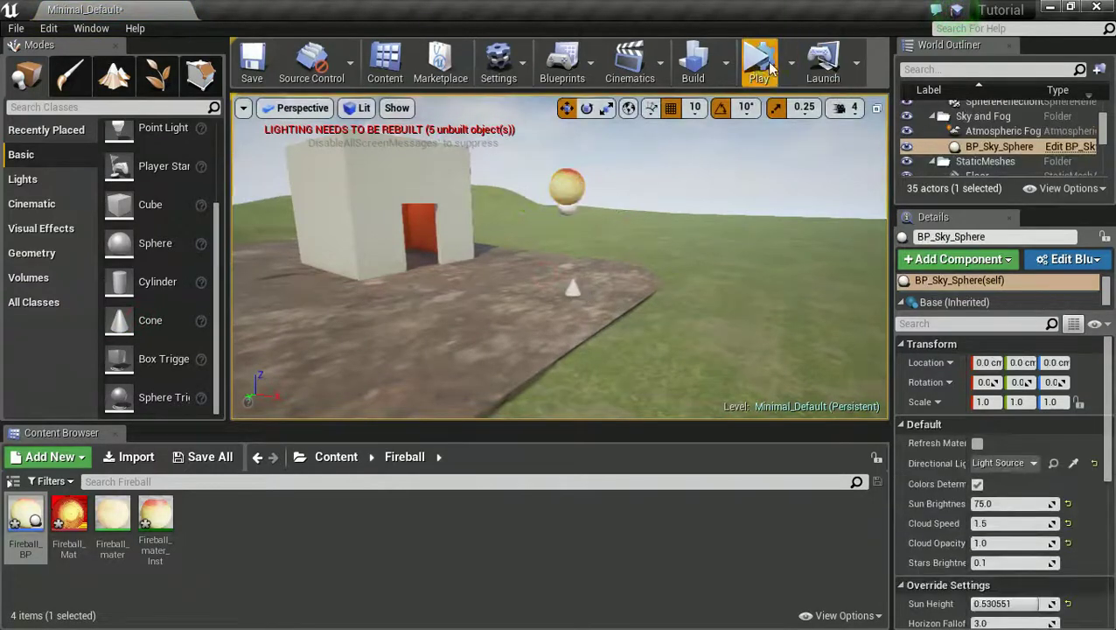
- Play the level, look around as the glowing fireball drops onto the cone, then stop
left_click(758, 62)
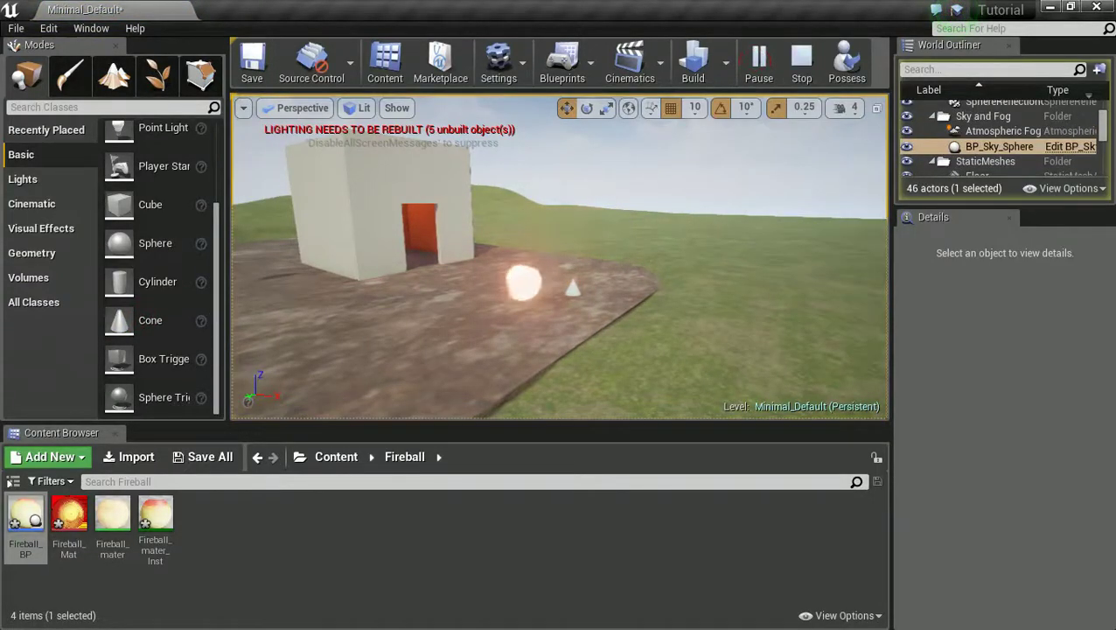
right_click_drag(551, 296, 464, 398)
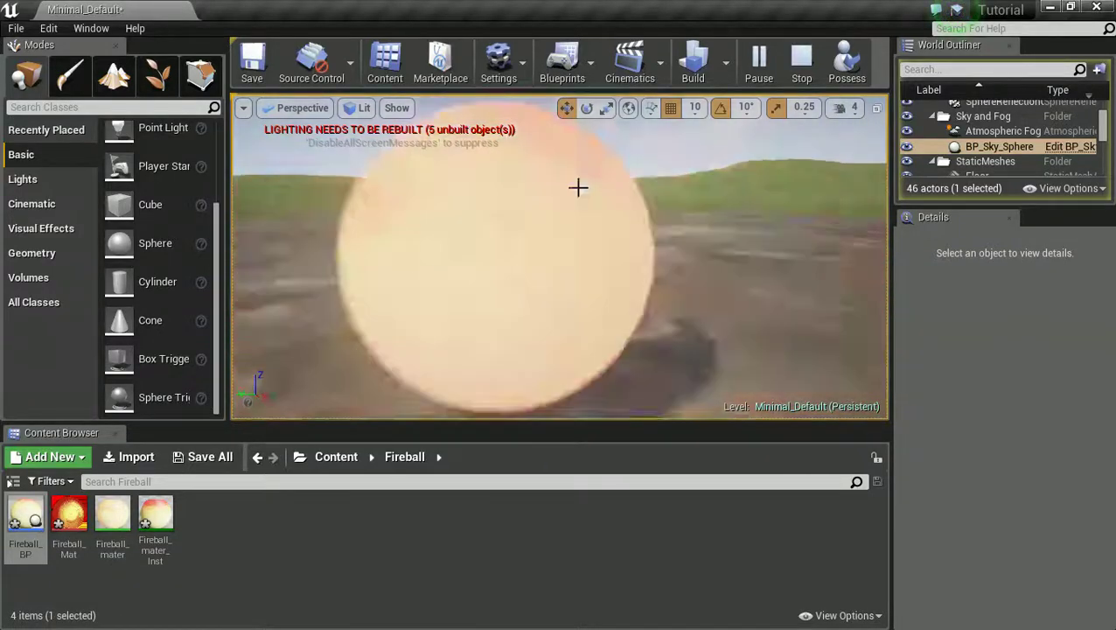
key("Escape")
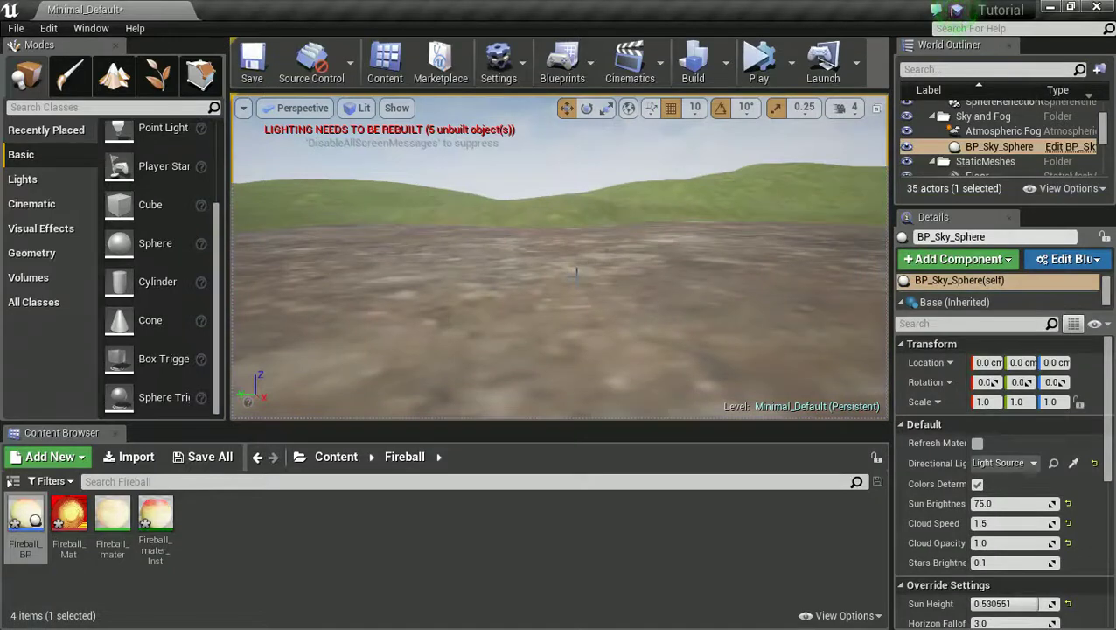
- Open Fireball_BP from the Content Browser to view its physics-enabled sphere again
double_click(25, 525)
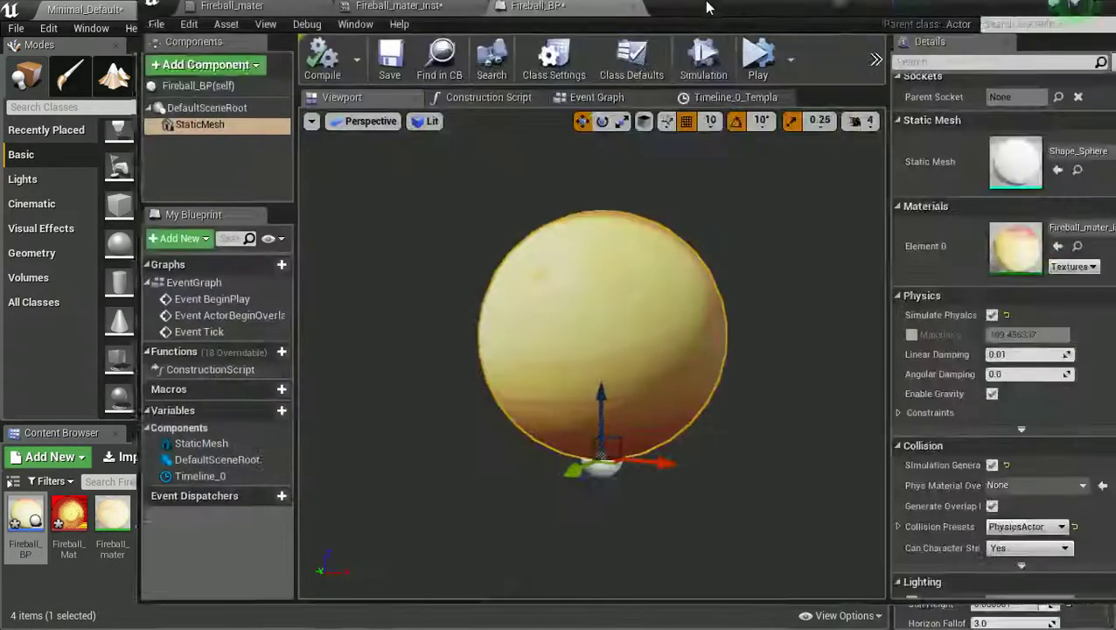